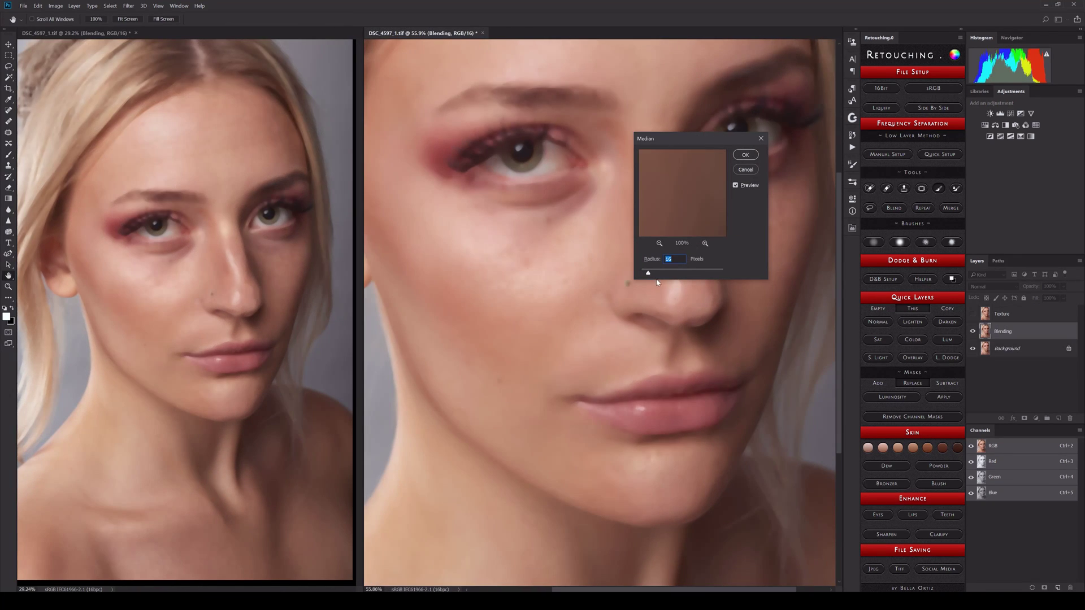
- Apply the Median blur to finish the Manual Setup frequency-separation layers
key(Return)
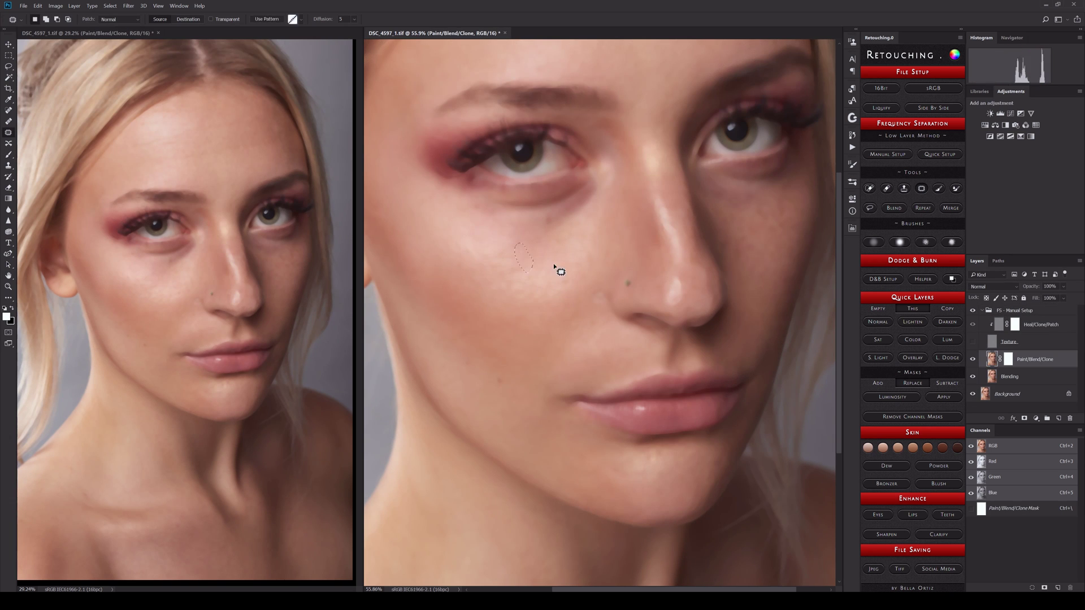
- Patch the blotchy chin area and the discoloured skin under the eye, with Texture back on
scroll(533, 243, down, 1)
scroll(601, 337, down, 2)
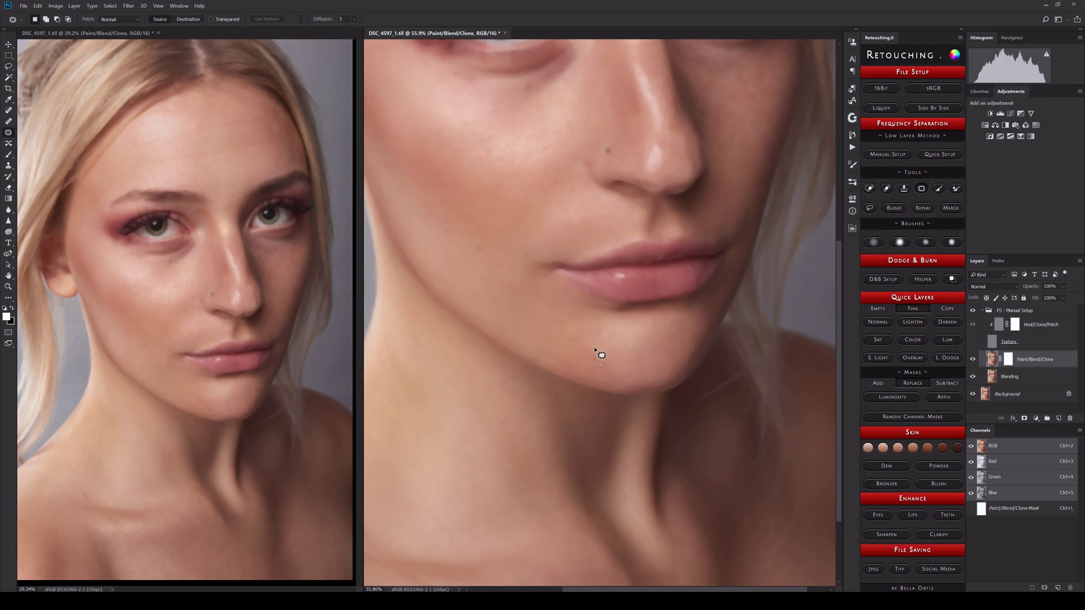
scroll(594, 349, up, 1)
drag(585, 398, 566, 421)
click(972, 341)
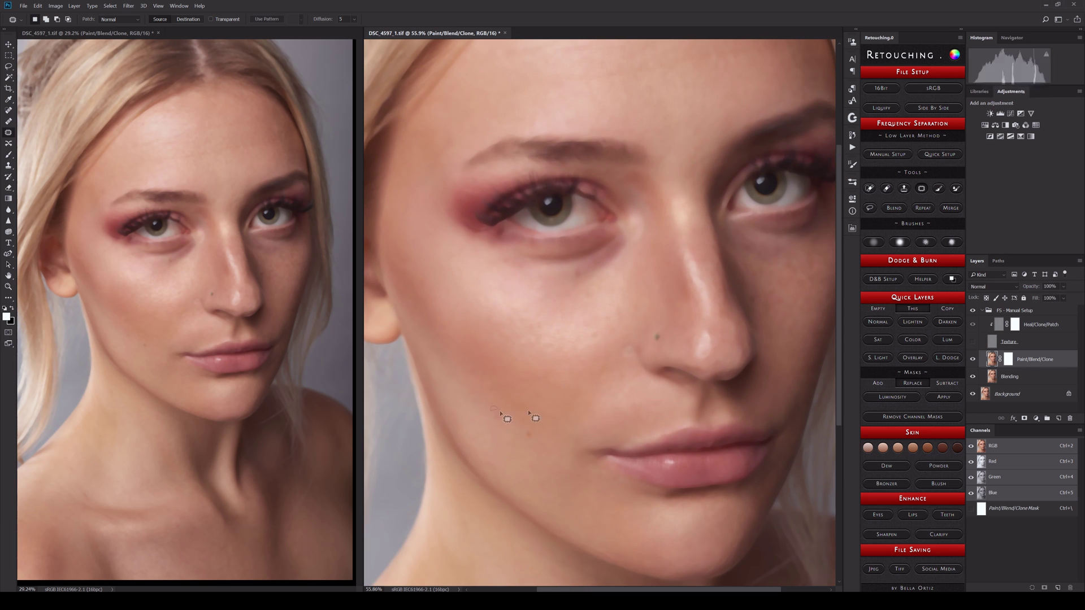
scroll(598, 316, up, 2)
drag(565, 311, 609, 279)
- Patch the uneven tone low on the neck
scroll(609, 279, up, 1)
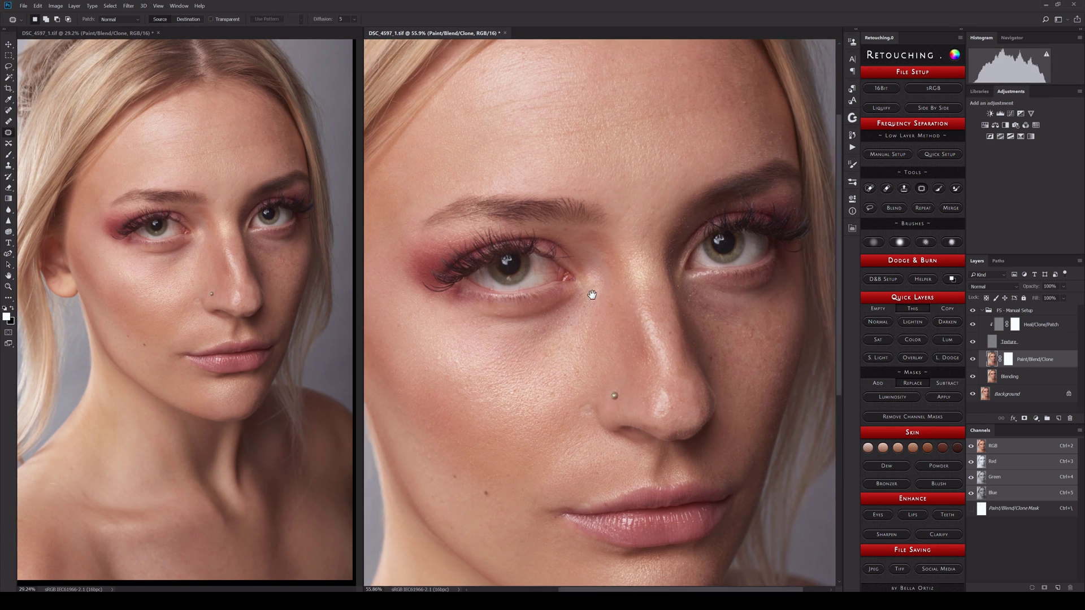
scroll(678, 300, right, 1)
scroll(701, 313, right, 1)
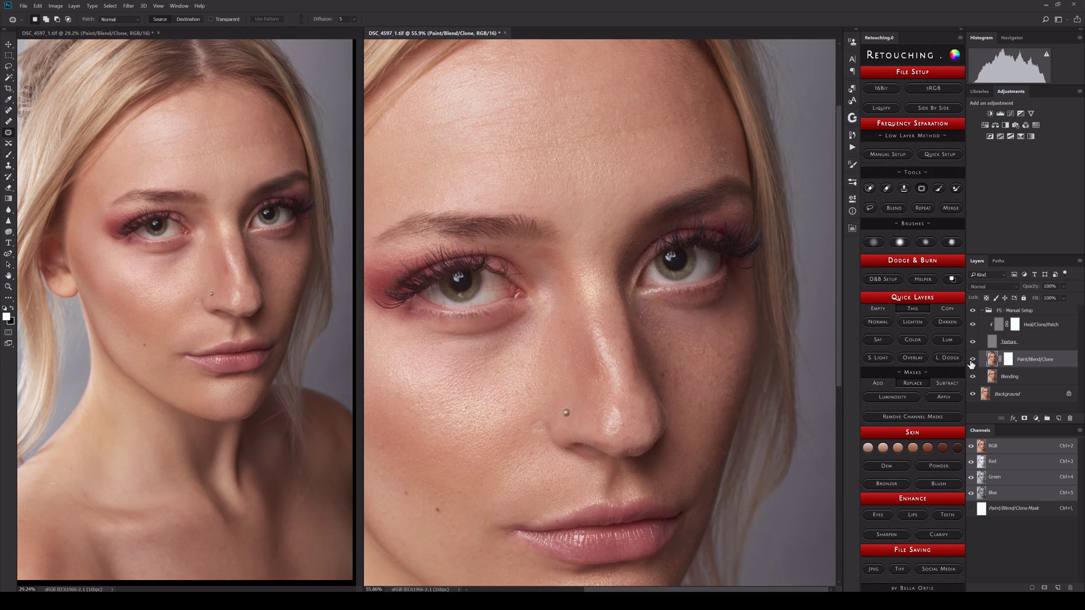
scroll(731, 388, down, 1)
scroll(731, 389, left, 1)
scroll(731, 389, down, 1)
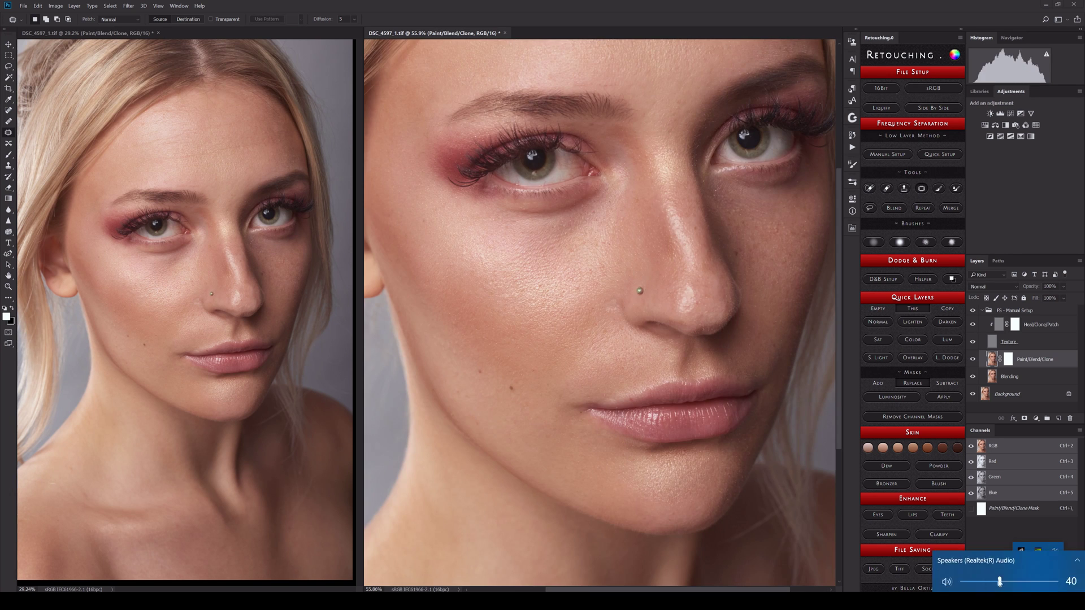
scroll(644, 284, right, 1)
scroll(685, 370, up, 1)
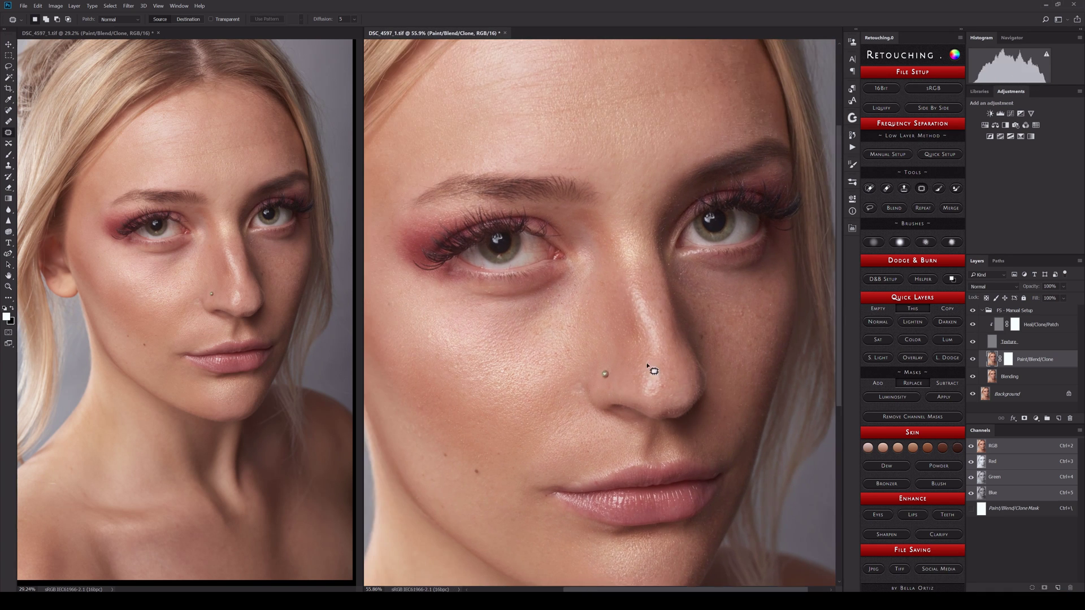
scroll(627, 260, up, 1)
scroll(627, 260, left, 1)
scroll(649, 291, up, 1)
scroll(705, 322, up, 1)
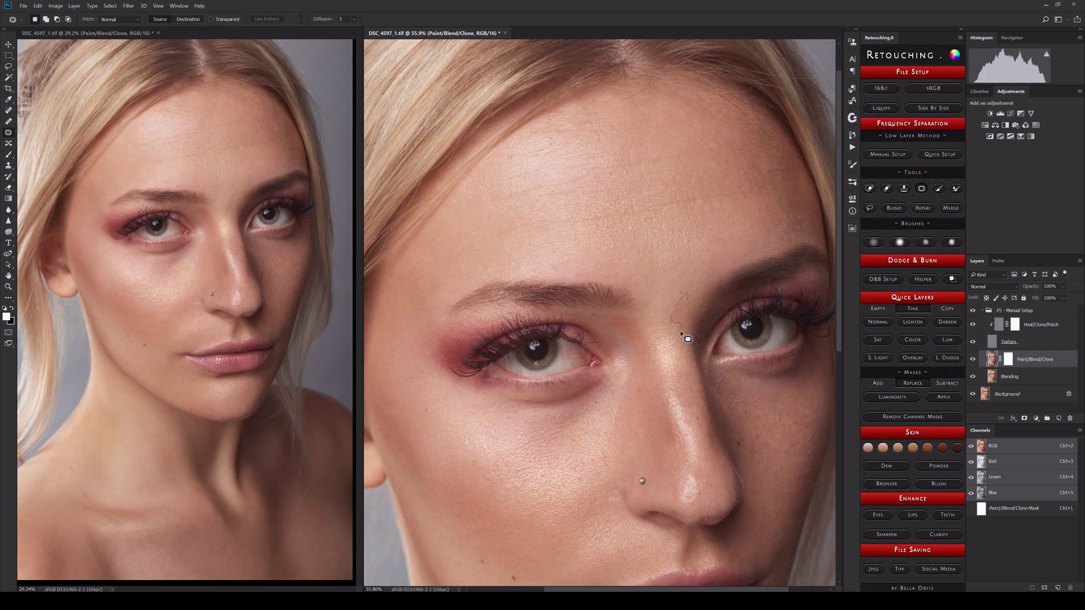
scroll(727, 213, up, 1)
scroll(744, 201, left, 1)
scroll(566, 225, left, 2)
scroll(554, 209, down, 2)
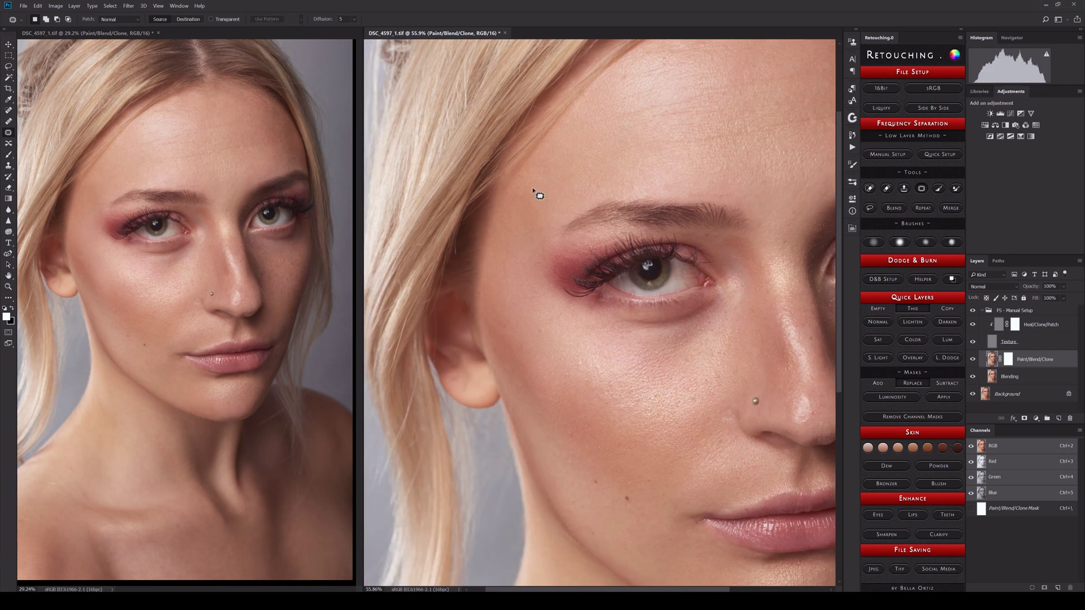
scroll(577, 194, up, 1)
scroll(581, 186, down, 3)
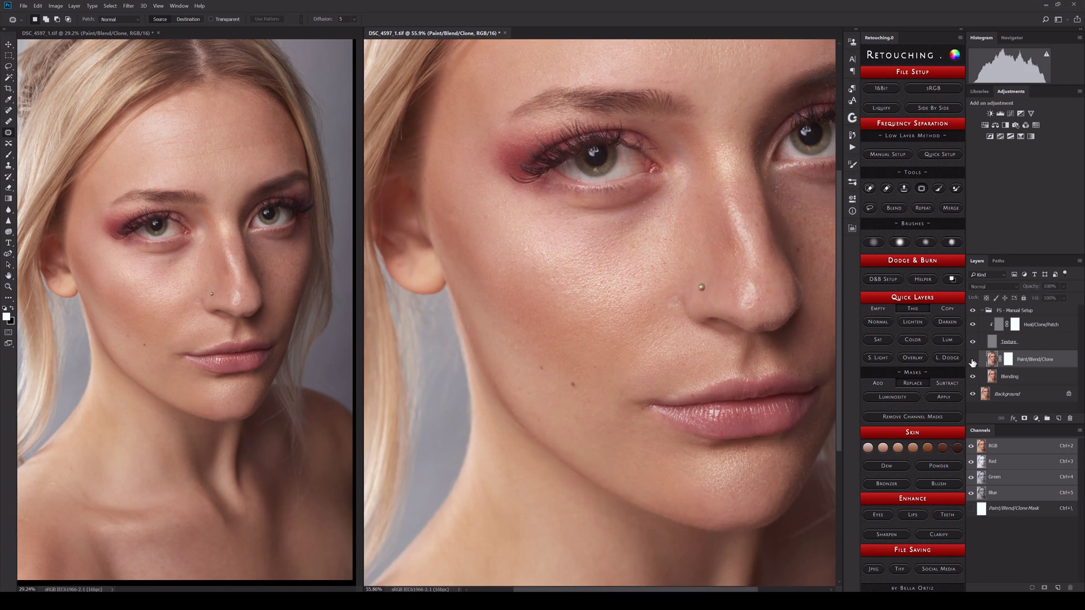
scroll(541, 327, down, 3)
scroll(545, 346, down, 1)
scroll(535, 319, down, 1)
scroll(535, 319, down, 1)
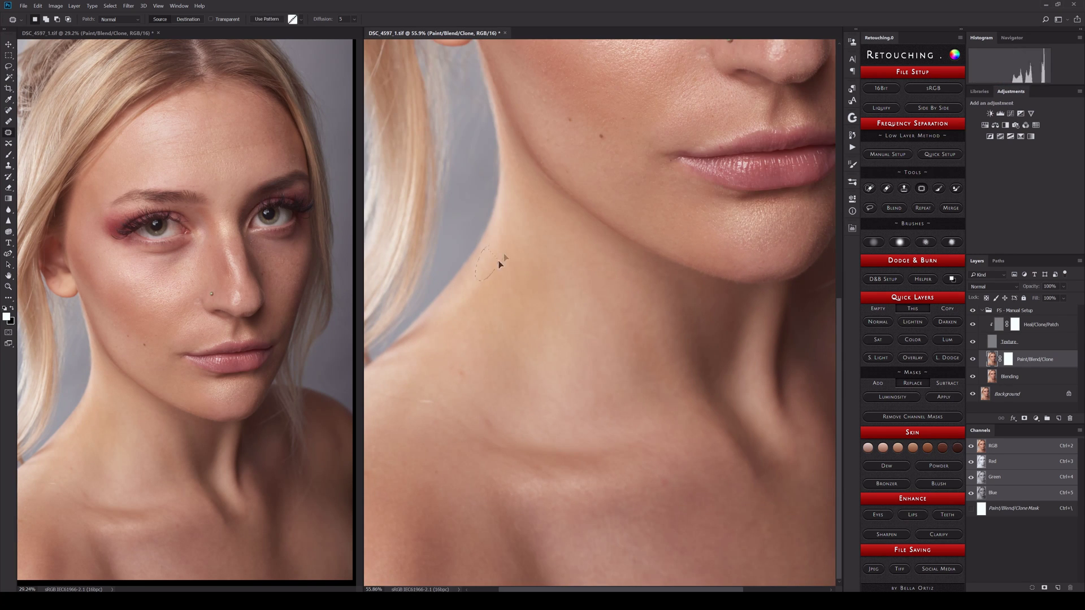
scroll(532, 303, left, 1)
scroll(593, 325, left, 2)
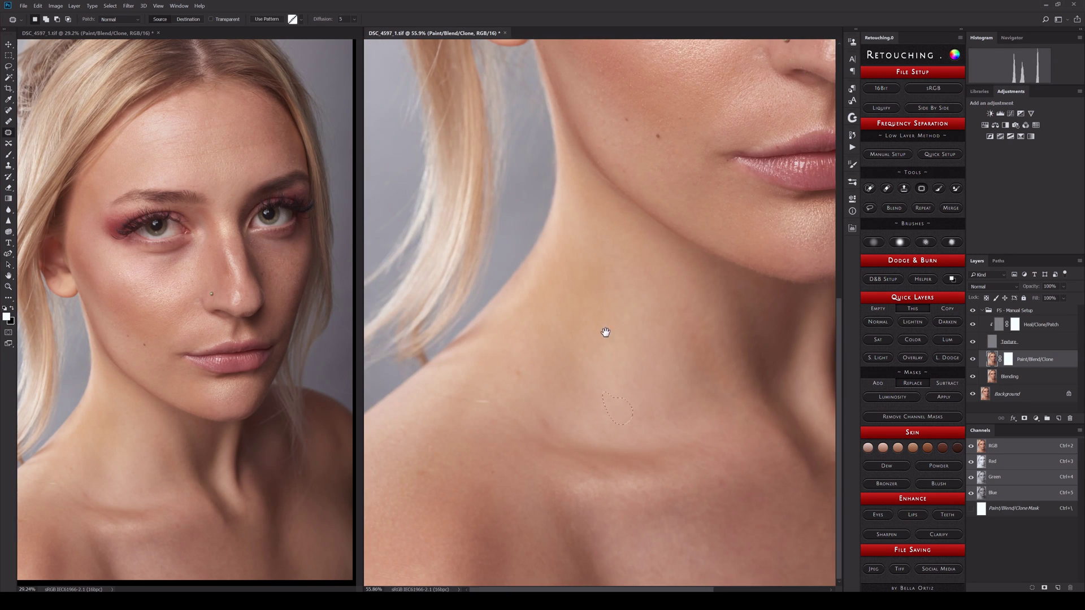
scroll(574, 435, right, 2)
scroll(599, 403, left, 1)
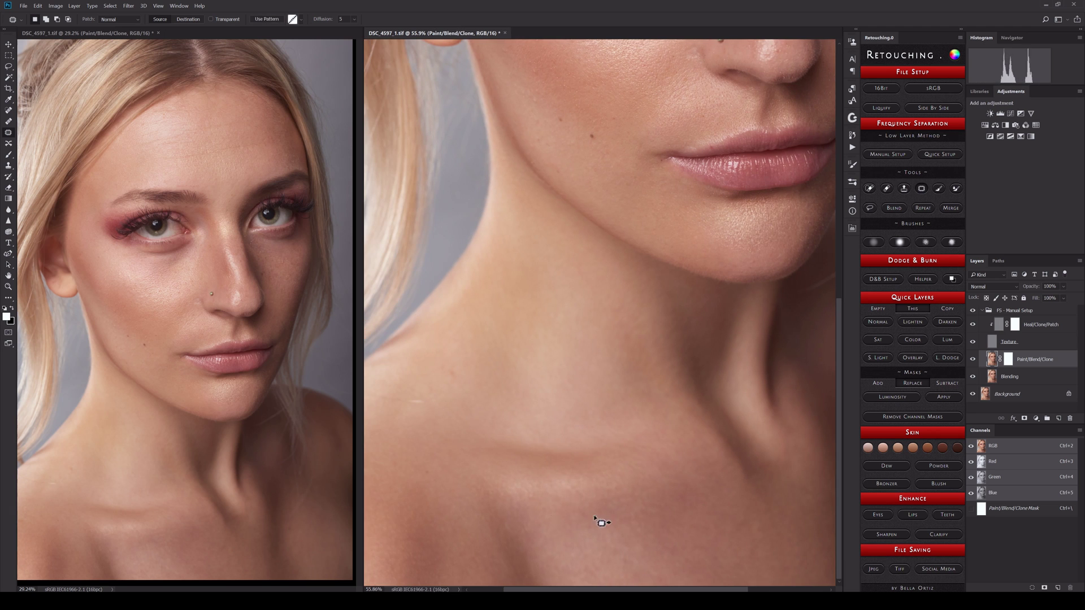
scroll(627, 536, left, 1)
drag(452, 388, 474, 404)
- Patch the uneven spot on the cheek, then view the whole portrait
scroll(649, 565, right, 2)
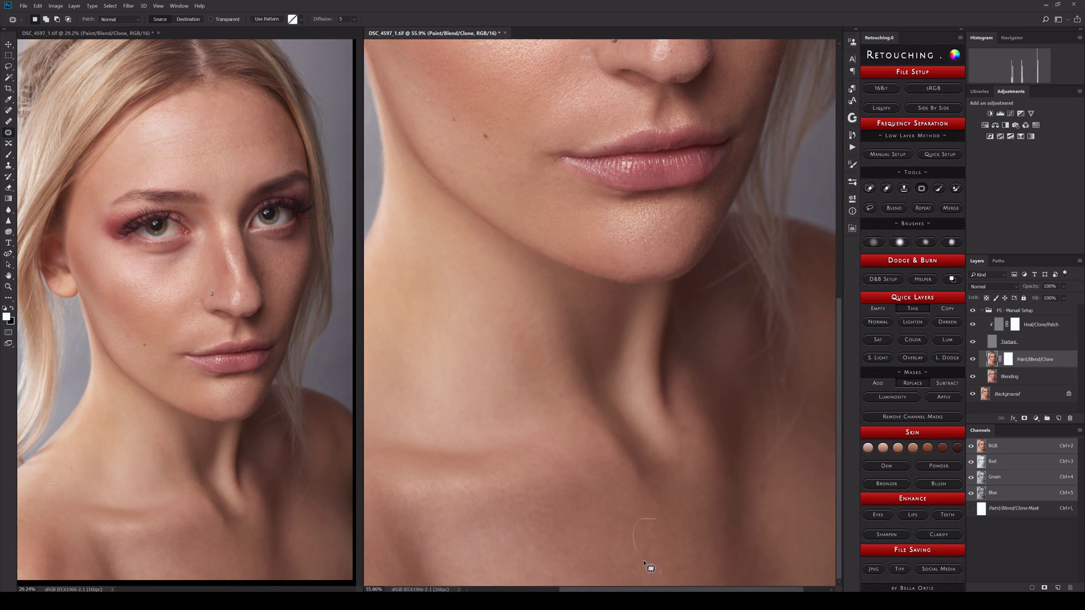
scroll(625, 477, right, 1)
scroll(666, 463, up, 1)
scroll(706, 395, up, 3)
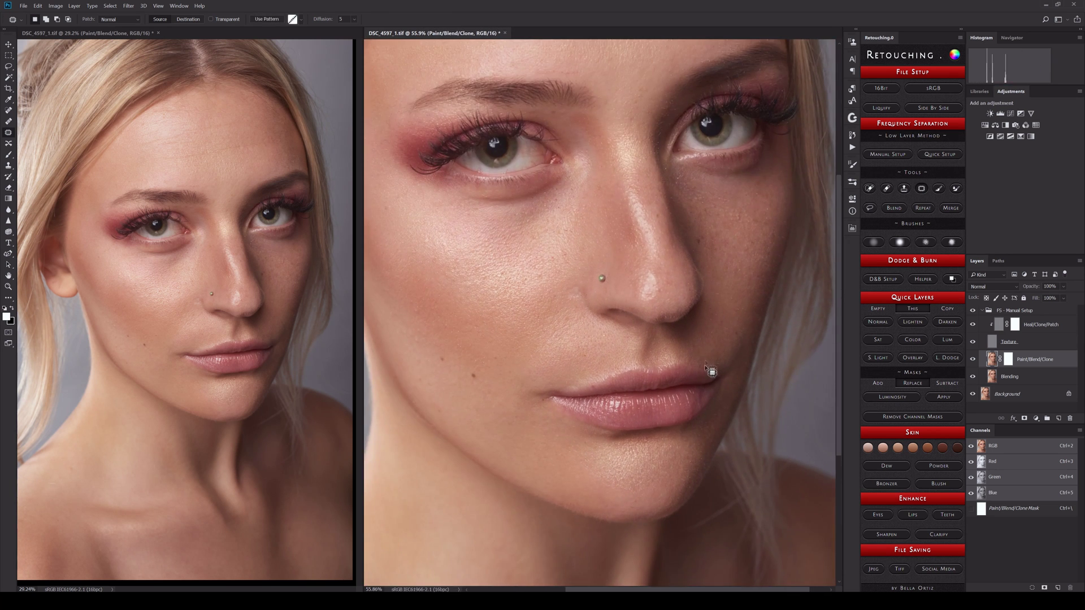
scroll(678, 345, up, 1)
scroll(536, 271, left, 1)
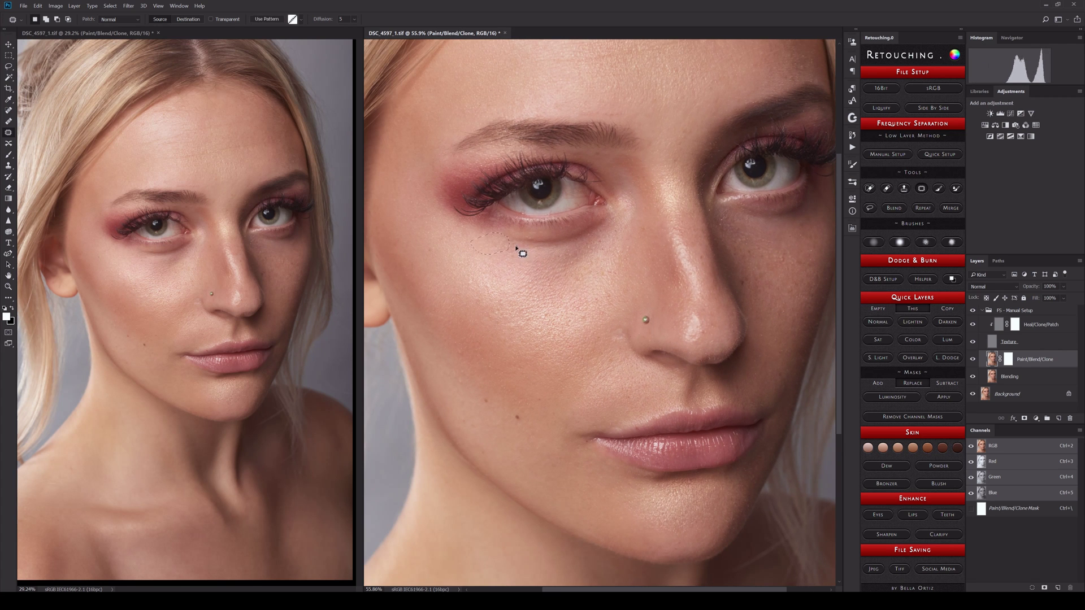
scroll(581, 299, down, 1)
drag(608, 259, 610, 277)
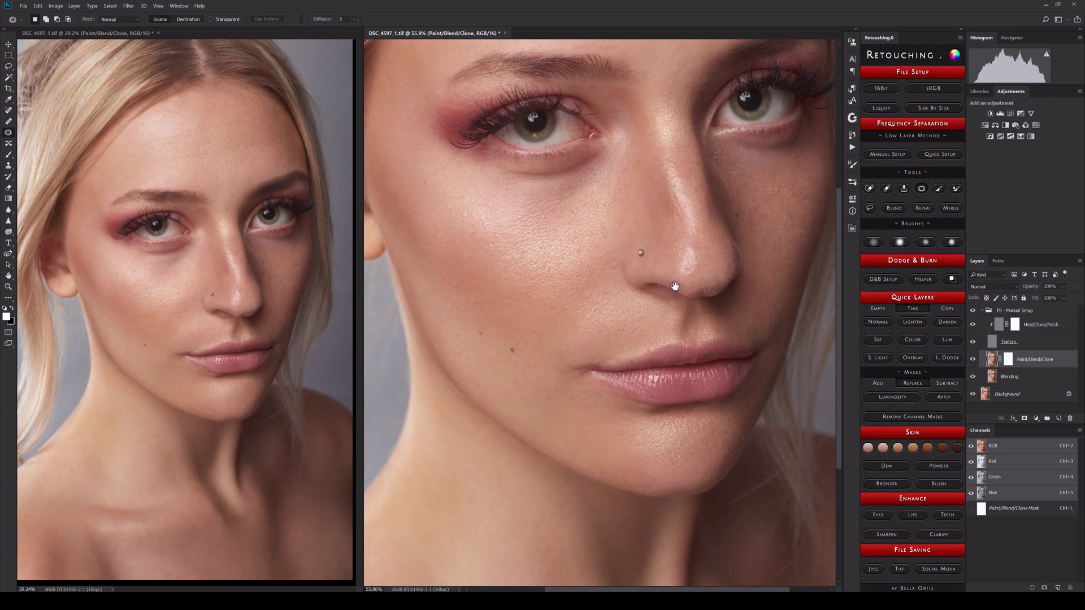
scroll(649, 243, up, 2)
scroll(600, 304, down, 2)
key(ctrl+d)
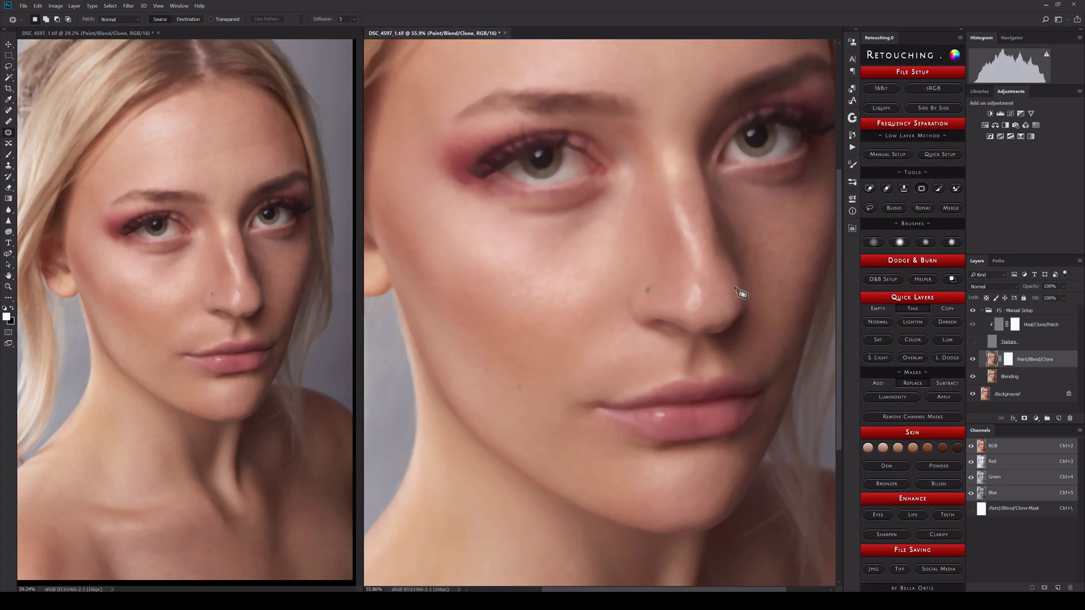
- Create a Lighten-mode copy layer and lighten the under-eye and cheek shadows with a larger brush
scroll(648, 312, up, 2)
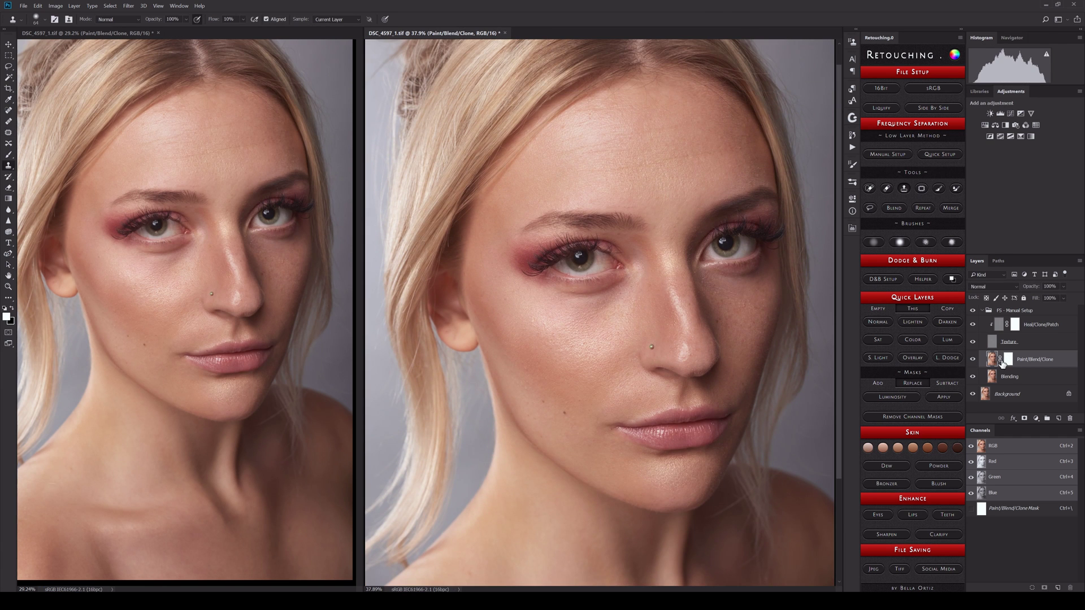
key(s)
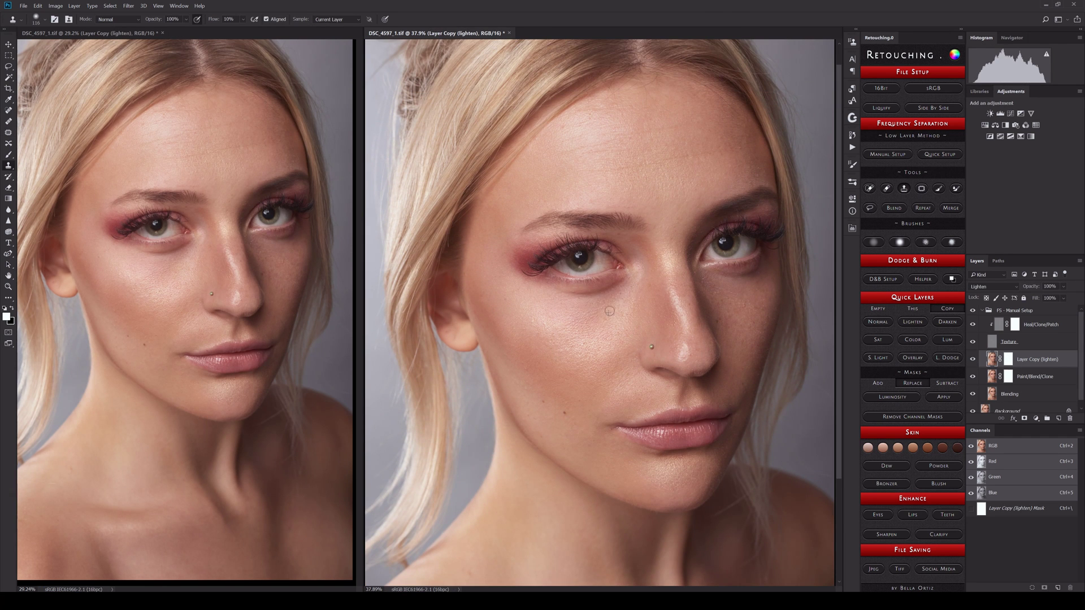
key(bracketright)
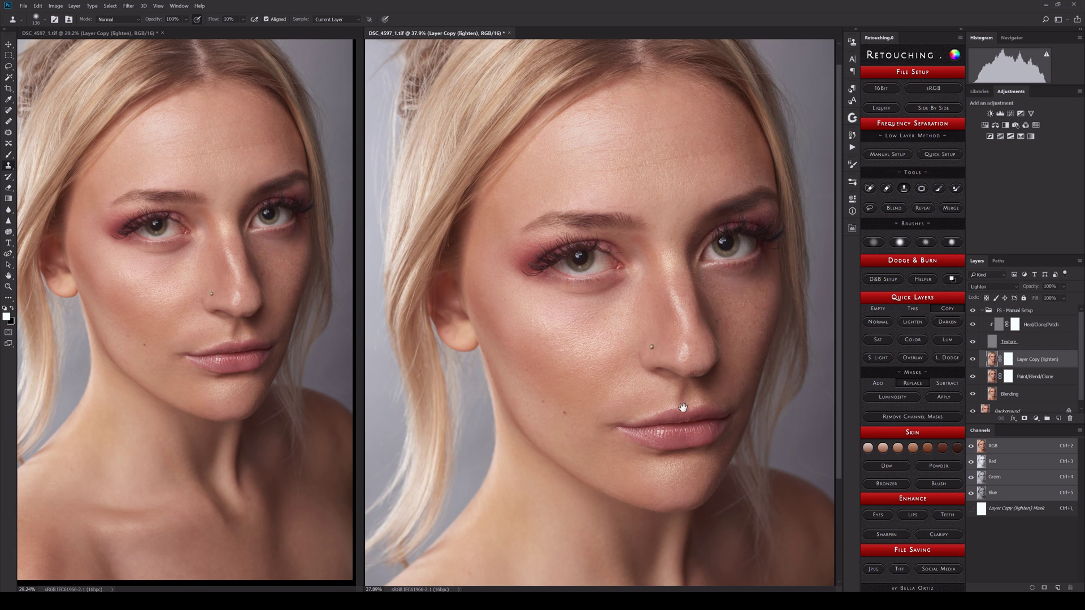
scroll(738, 393, down, 2)
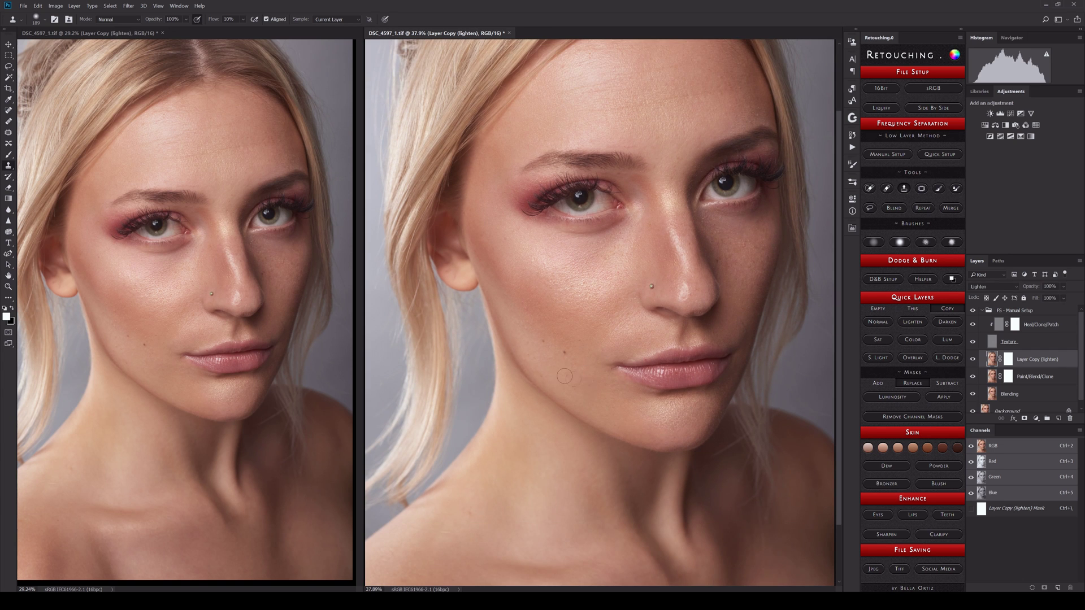
alt+right_click(646, 344)
scroll(581, 318, up, 1)
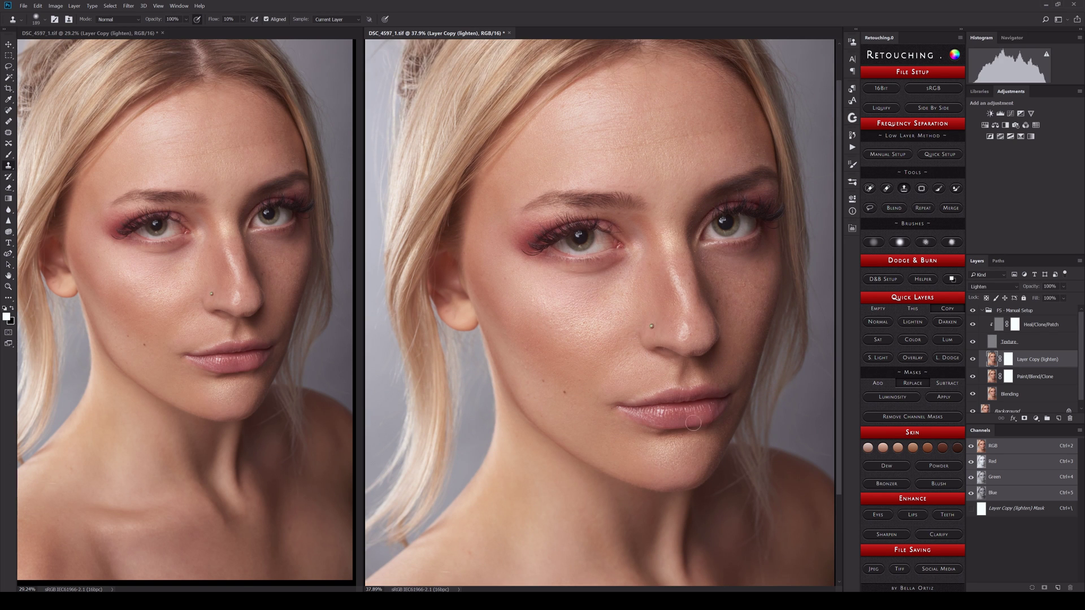
- Compare the lightening layer on and off, then lighten jaw shadows at brush sizes 350, 456 and 231 px
click(973, 359)
click(972, 358)
click(973, 359)
click(972, 359)
scroll(565, 350, down, 3)
alt+right_click(557, 375)
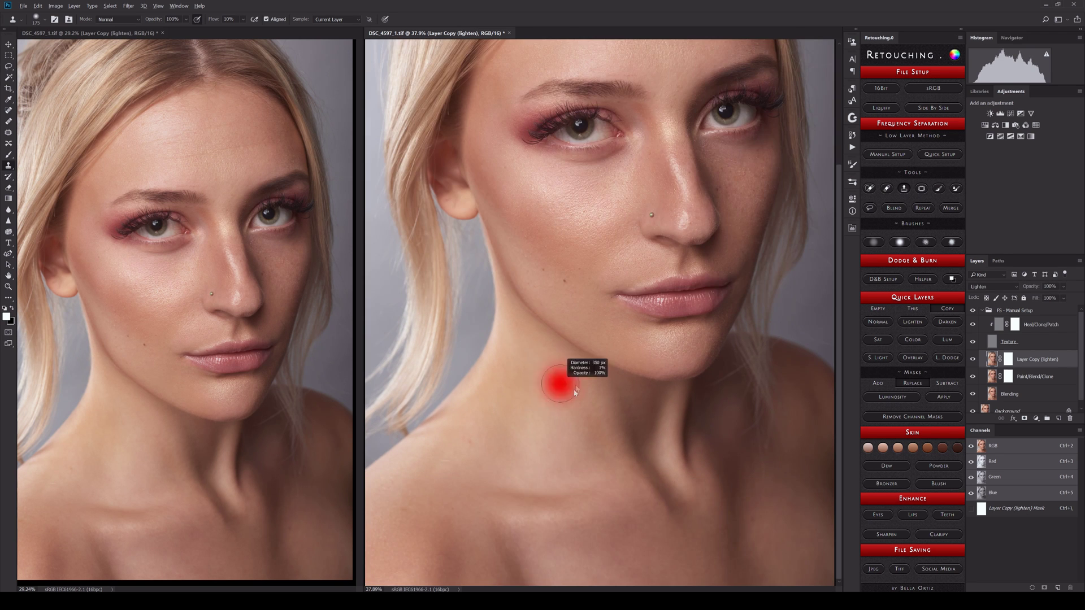
alt+right_click(702, 516)
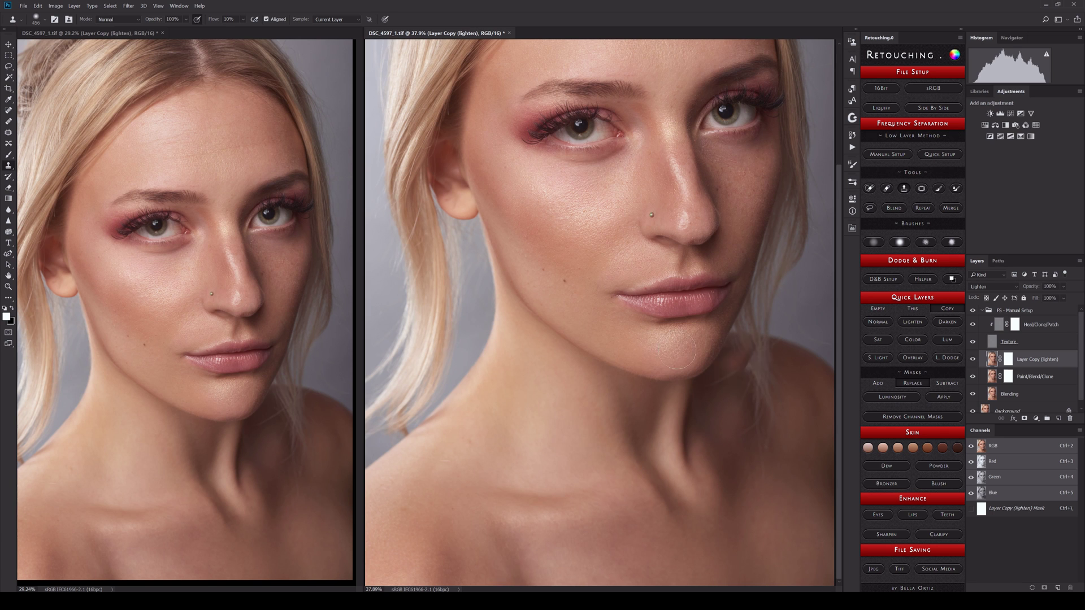
scroll(503, 305, up, 3)
alt+right_click(503, 305)
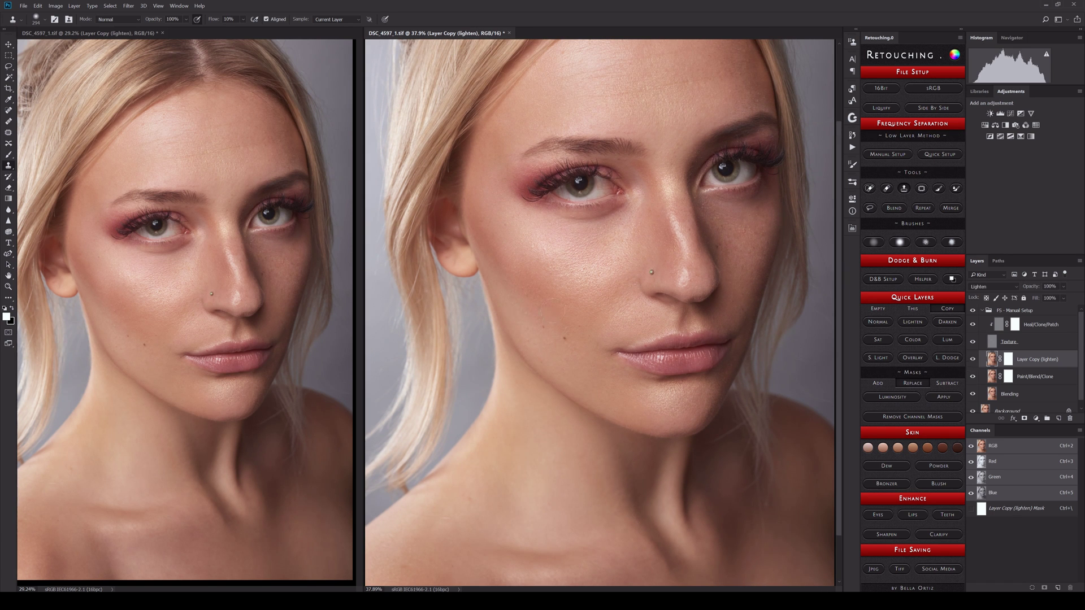
click(975, 372)
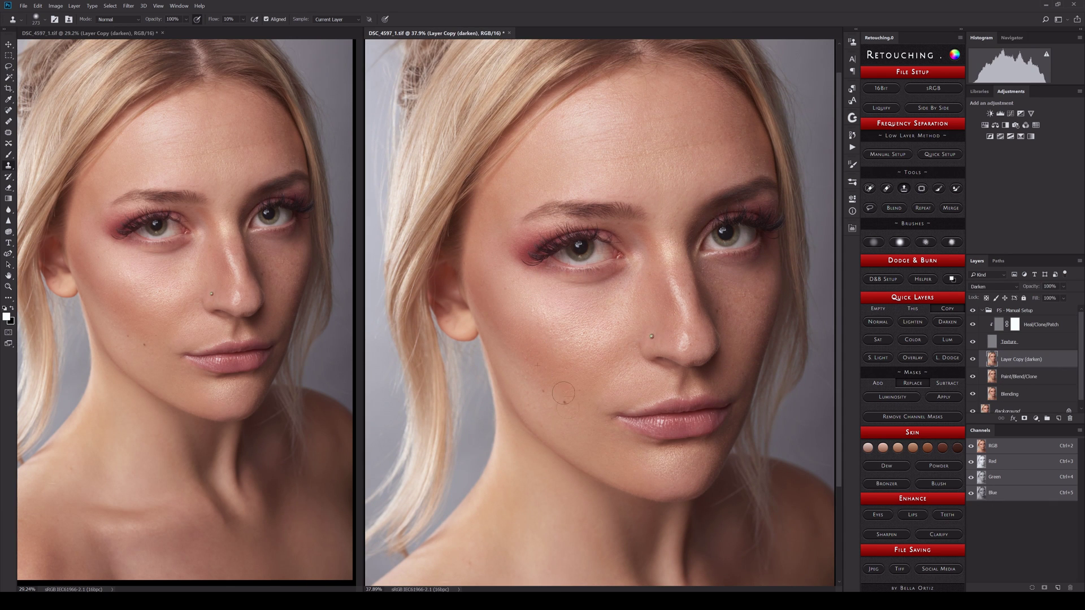
- Delete the Layer Copy (darken) layer and return to Paint/Blend/Clone with the whole portrait in view
key(bracketright)
scroll(531, 170, down, 1)
scroll(531, 266, down, 1)
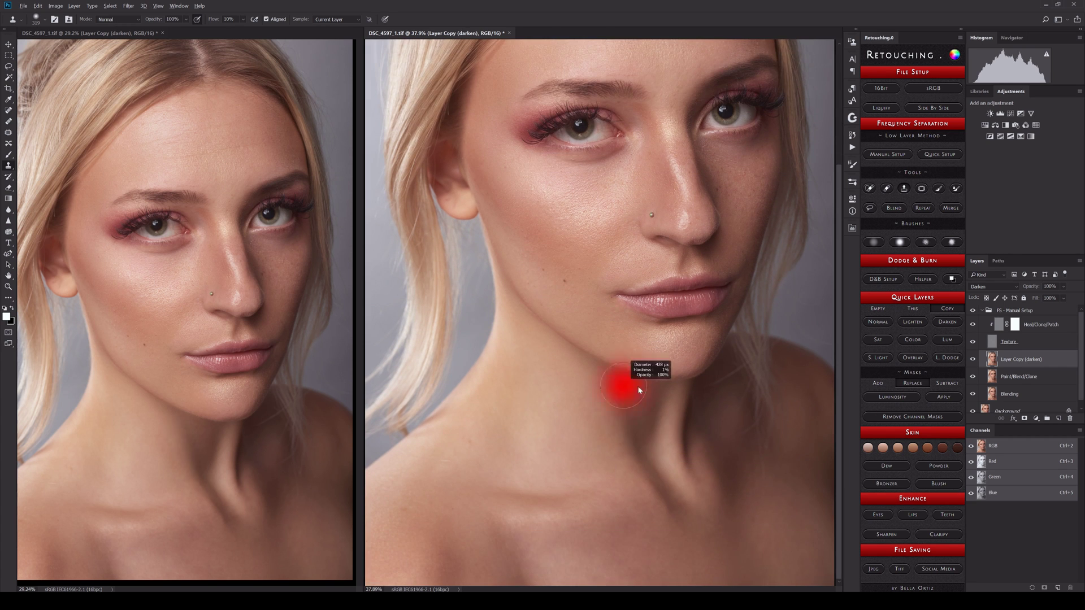
scroll(639, 390, up, 2)
key(ctrl+minus)
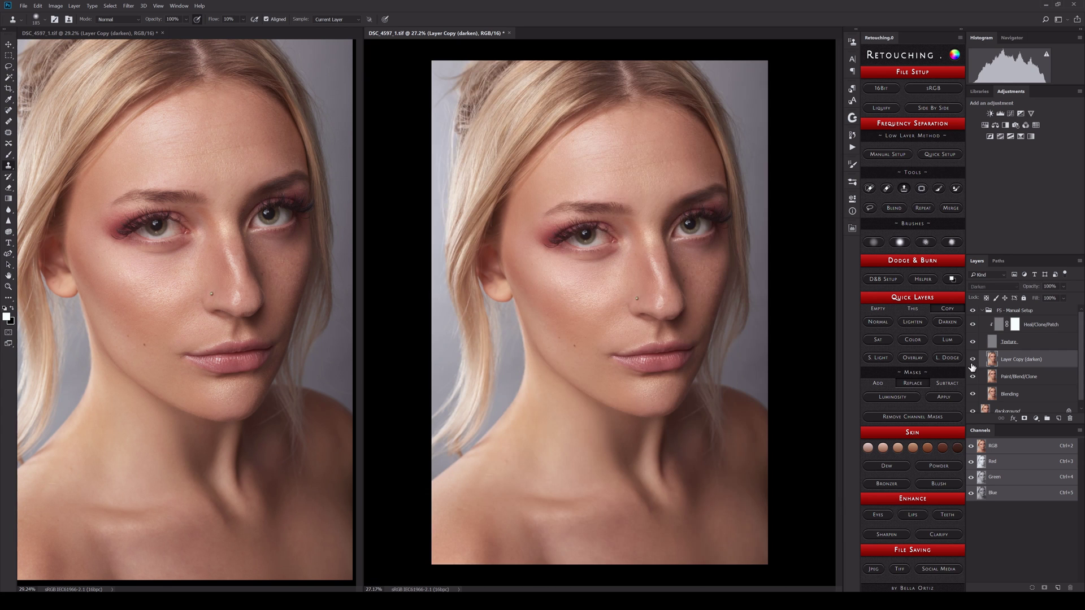
click(938, 189)
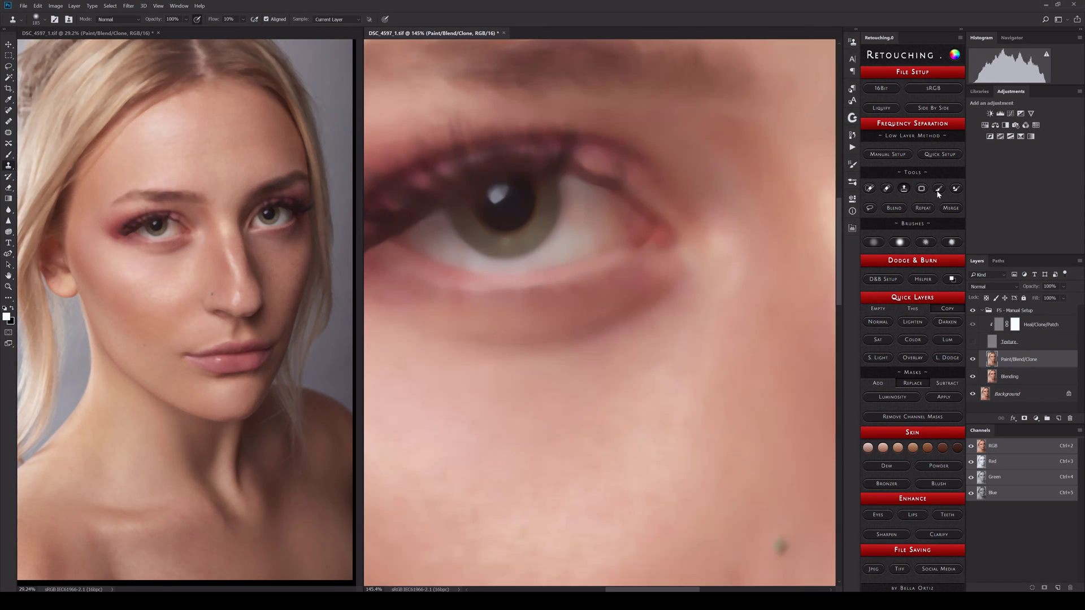
- Make a Paint/Blend/Clone copy, sample a skin colour near the eye, then switch to the Healing Brush
click(937, 189)
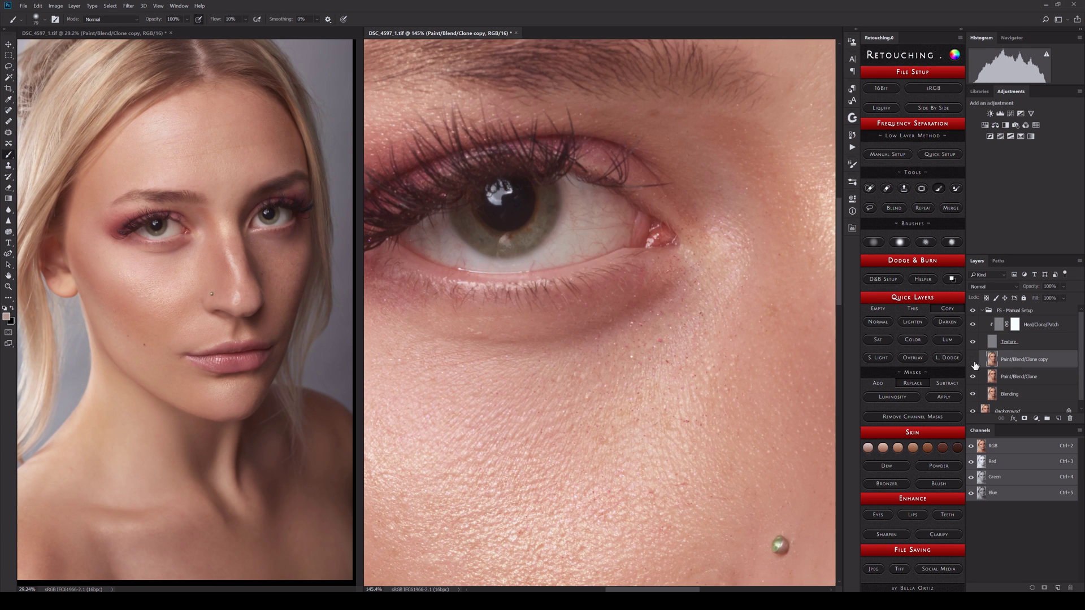
alt+click(433, 238)
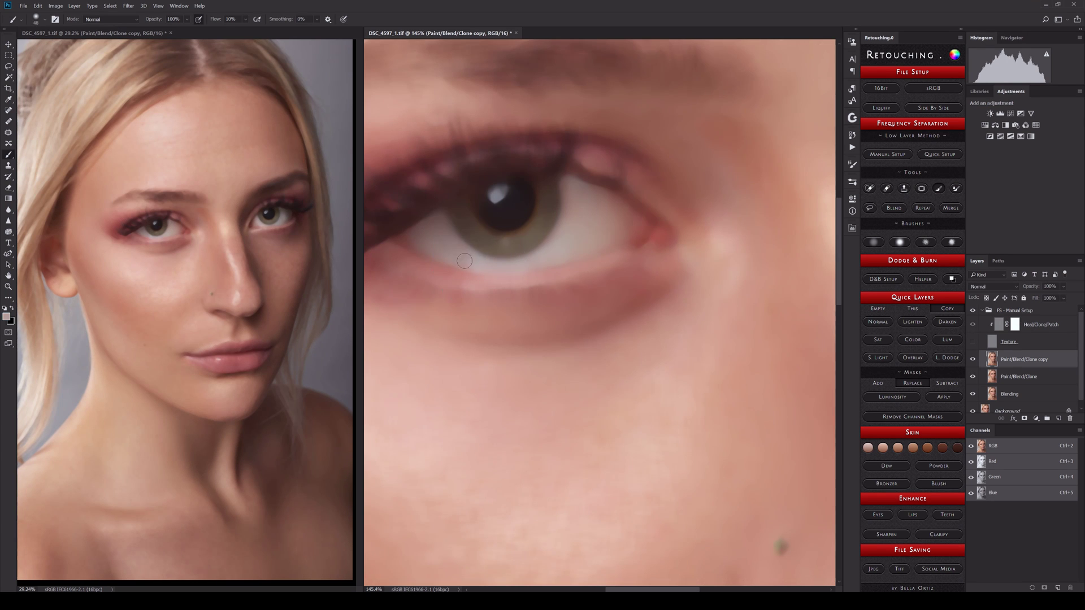
key(bracketright)
key(j)
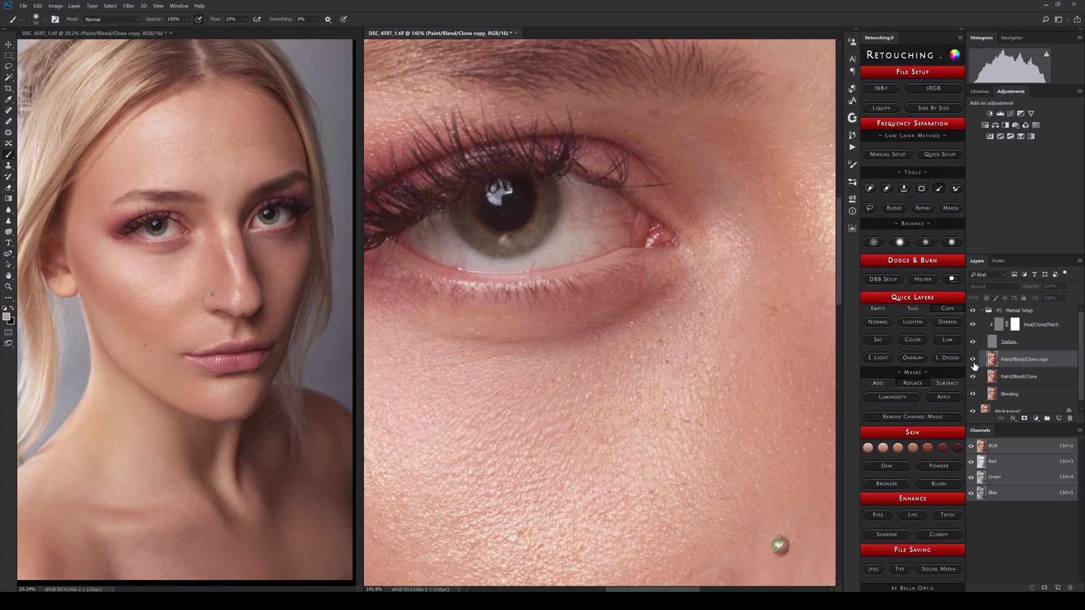
alt+scroll(525, 283, up, 2)
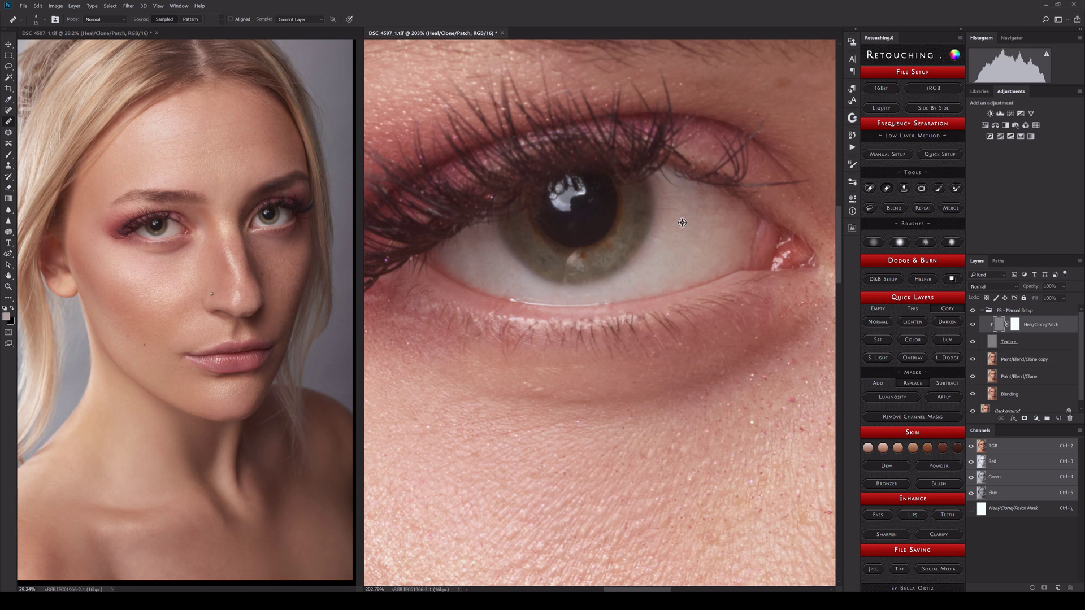
- Try blending eye-area colours with the Mixer Brush on the Paint/Blend/Clone copy, then return to healing
scroll(703, 219, down, 1)
scroll(717, 187, down, 3)
scroll(622, 237, up, 3)
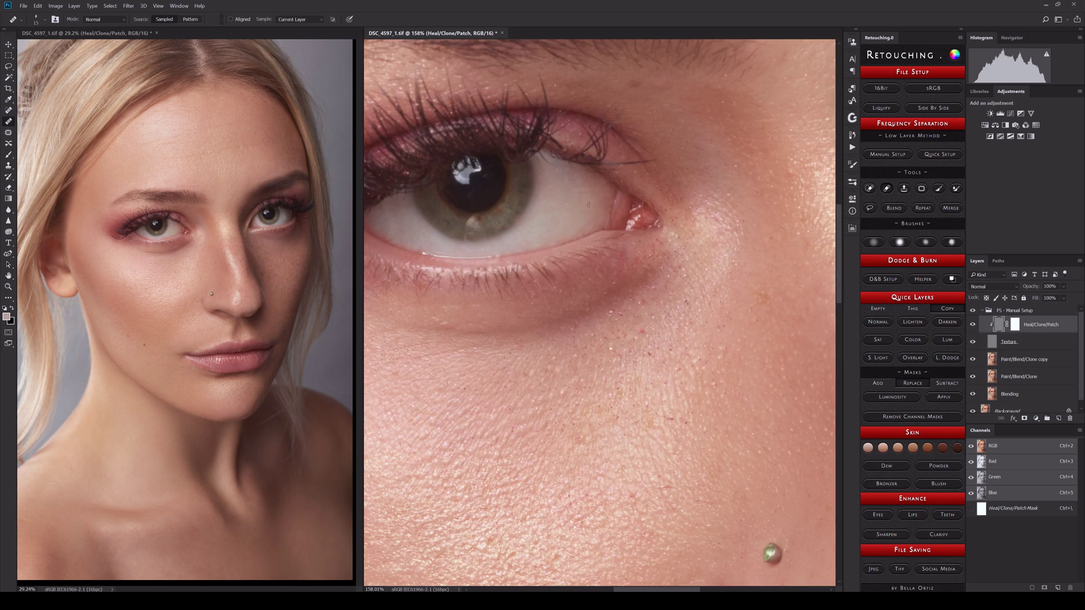
scroll(614, 243, down, 1)
key(alt+bracketleft)
key(alt+bracketleft)
key(b)
scroll(537, 226, up, 3)
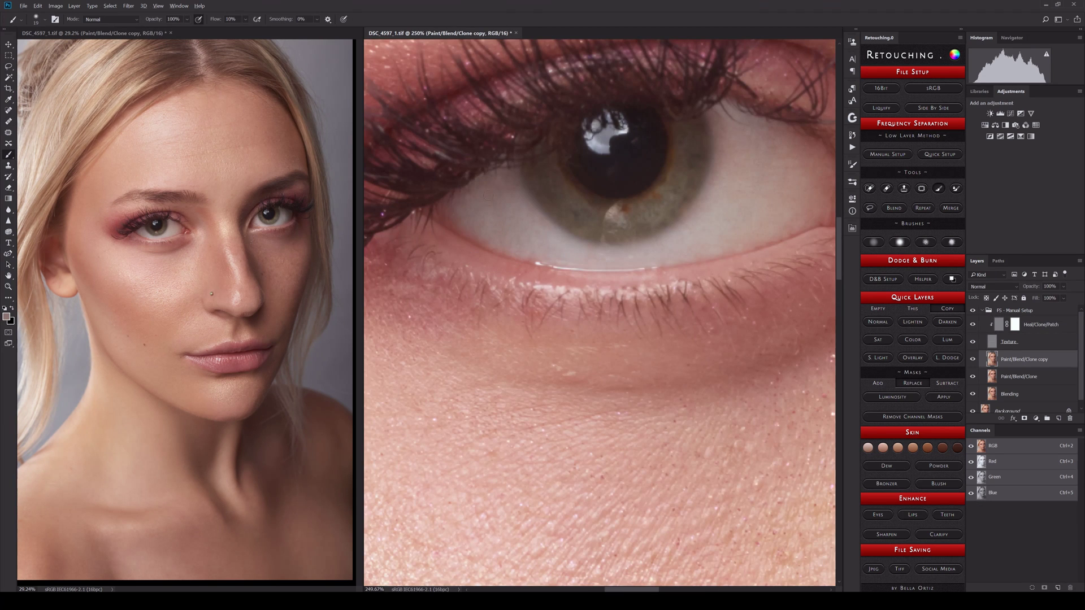
scroll(463, 197, down, 2)
scroll(716, 207, down, 3)
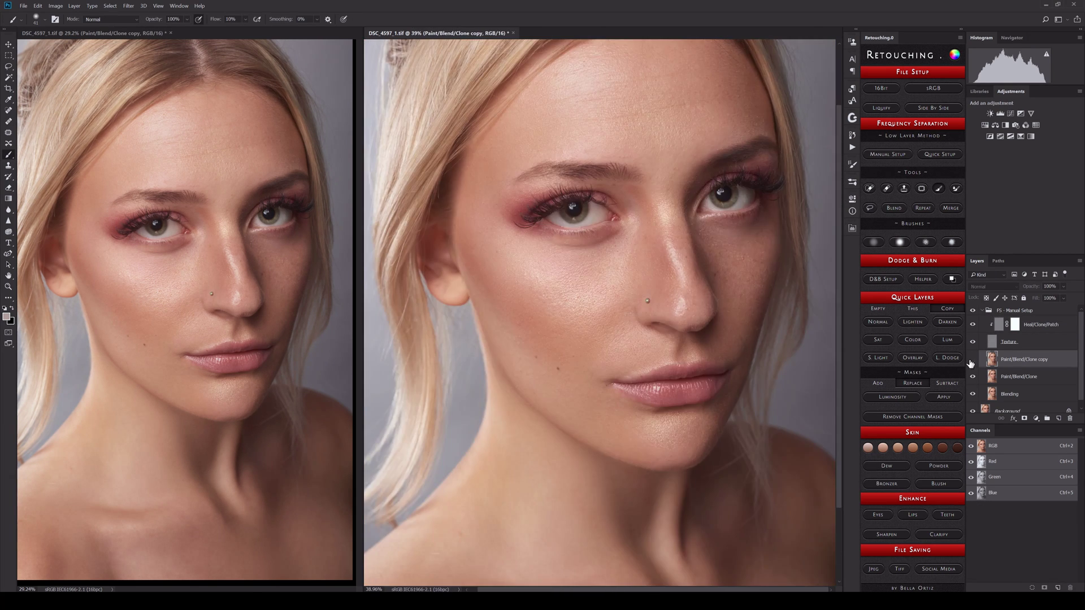
scroll(568, 193, up, 4)
key(shift+b)
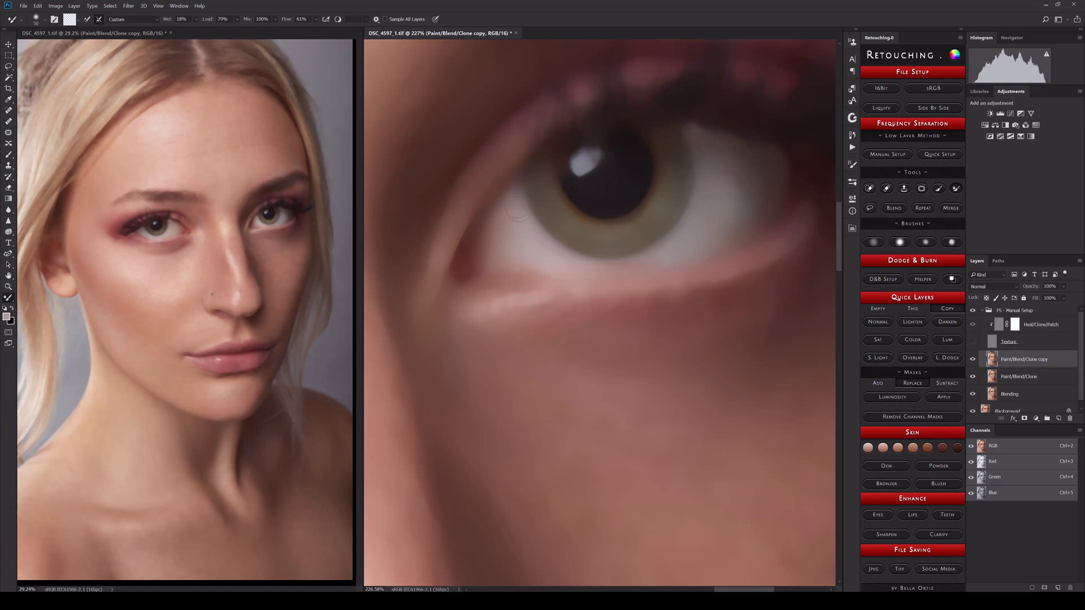
scroll(472, 284, down, 2)
scroll(620, 242, up, 2)
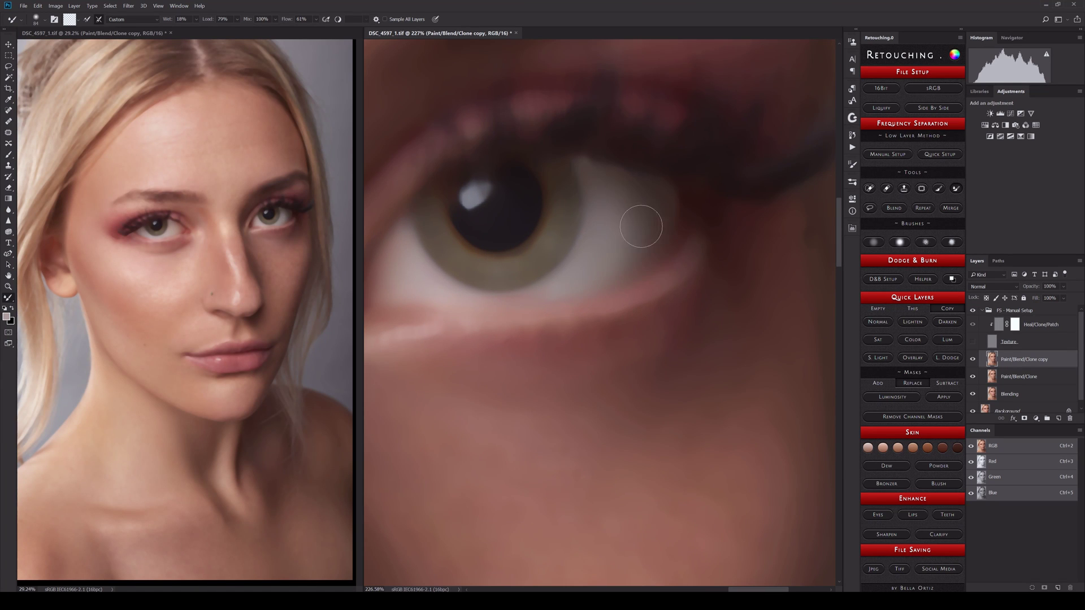
key(j)
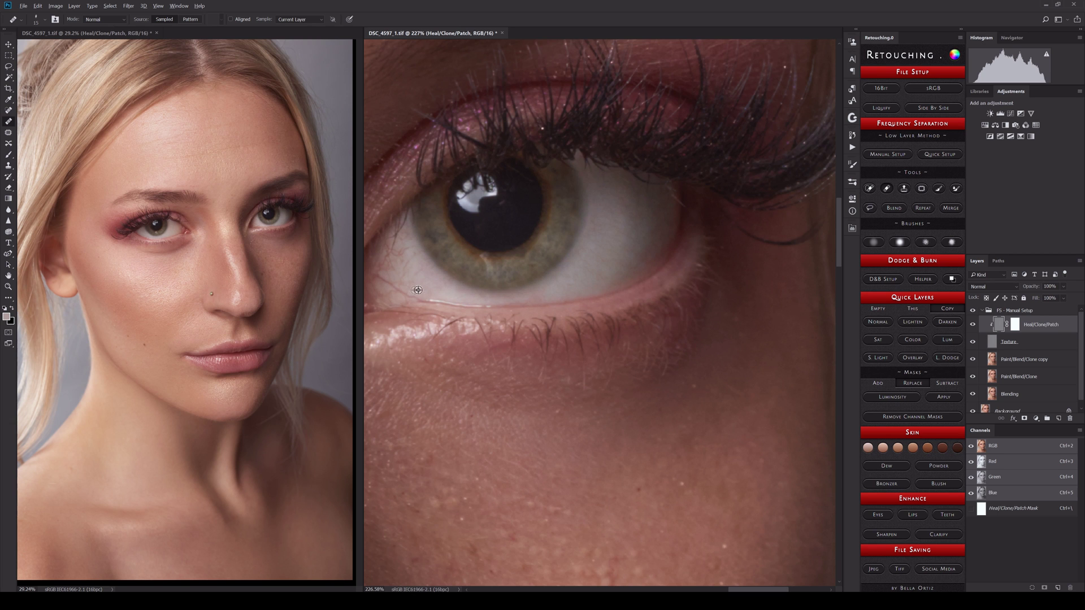
drag(418, 289, 474, 307)
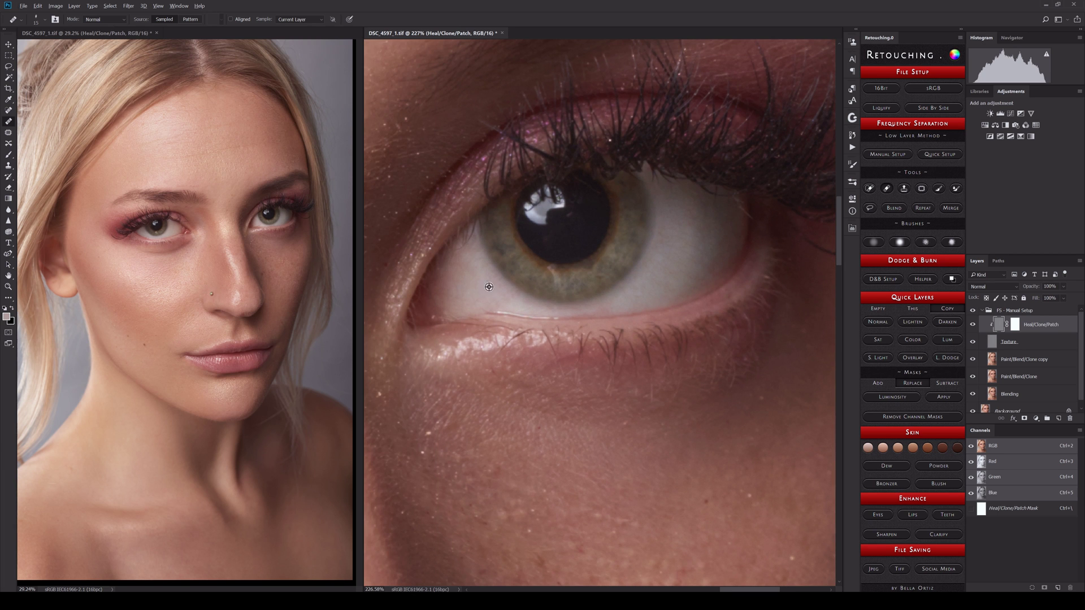
key(ctrl+0)
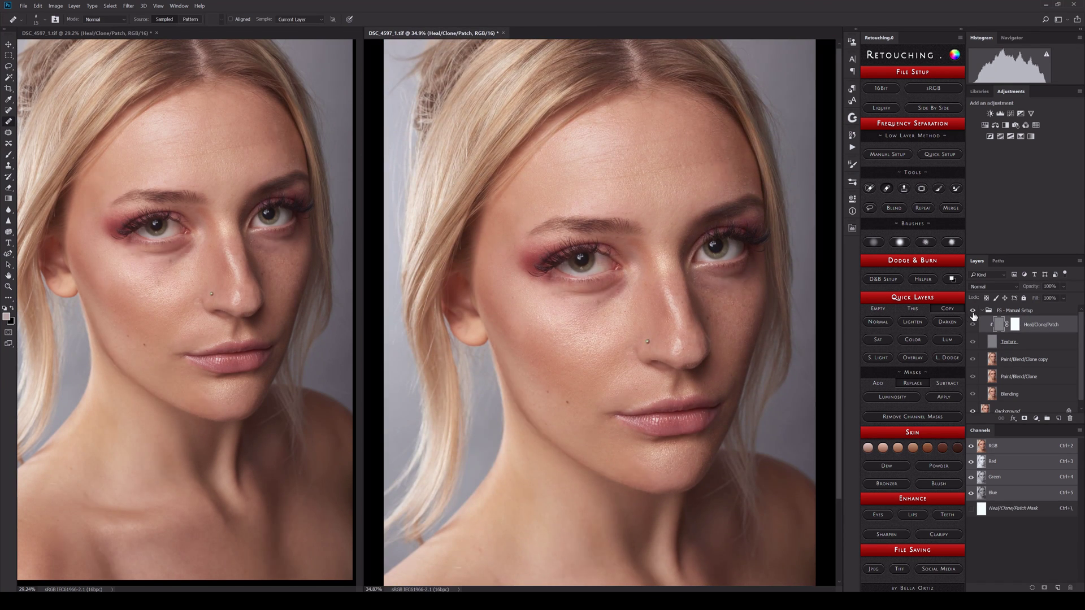
- Test iris brightening on a Linear Dodge layer, discard it, and add a Darken-mode healing copy
click(956, 187)
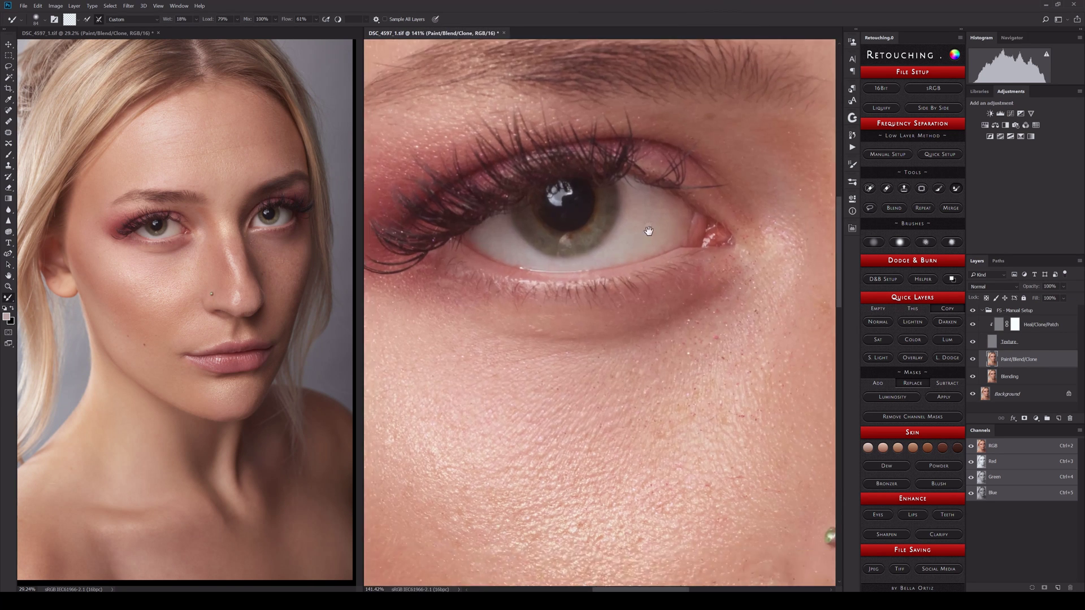
click(948, 358)
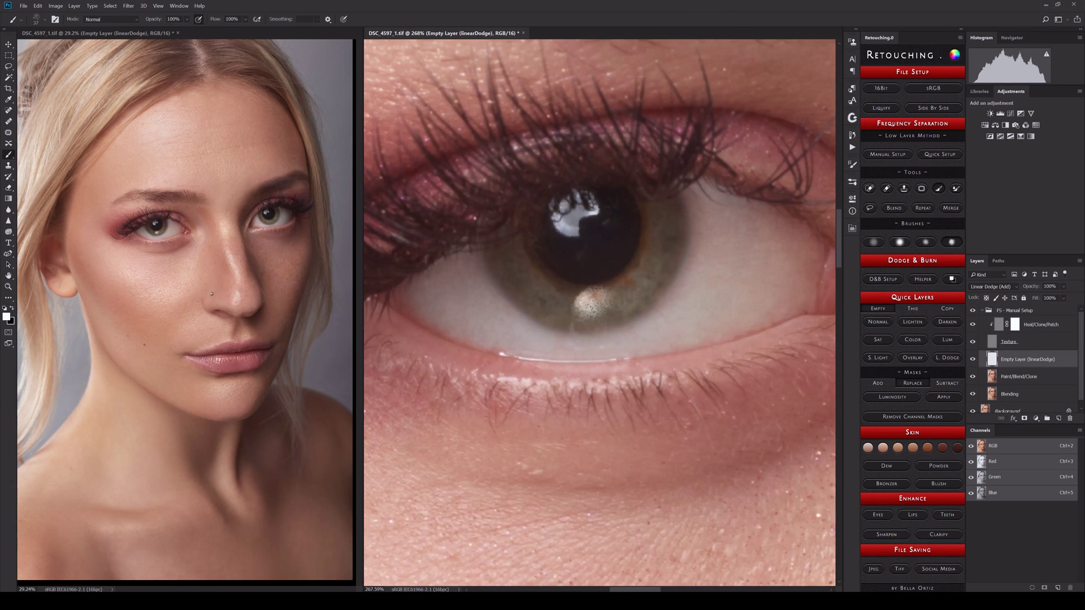
mouse_move(587, 308)
mouse_down()
mouse_move(627, 285)
mouse_move(638, 263)
mouse_up()
scroll(608, 259, up, 3)
key(bracketright)
key(bracketright)
key(bracketright)
key(ctrl+0)
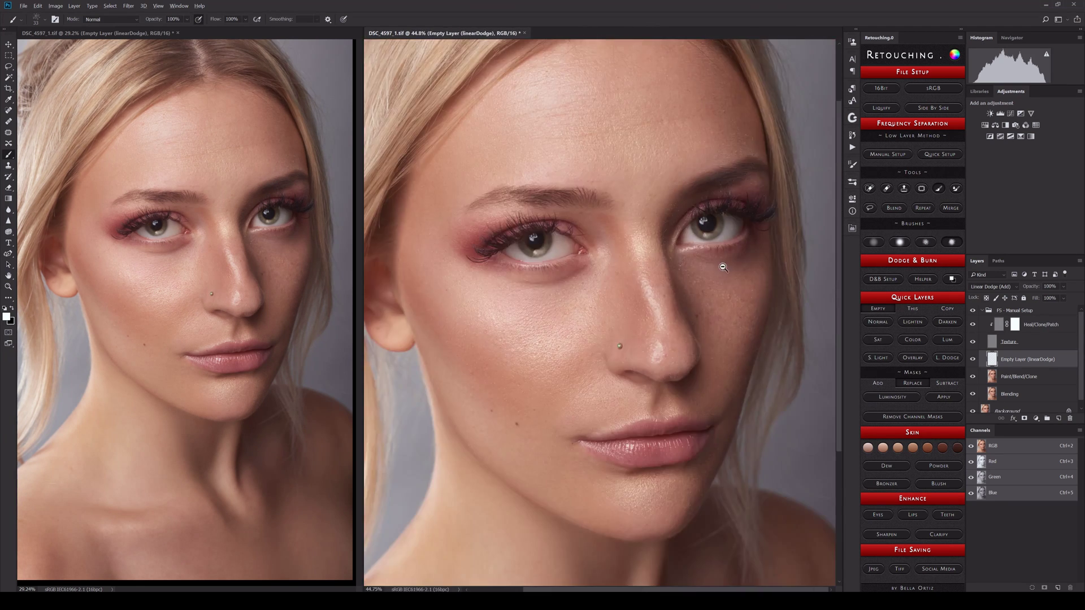
scroll(628, 261, up, 1)
key(Delete)
scroll(628, 261, up, 2)
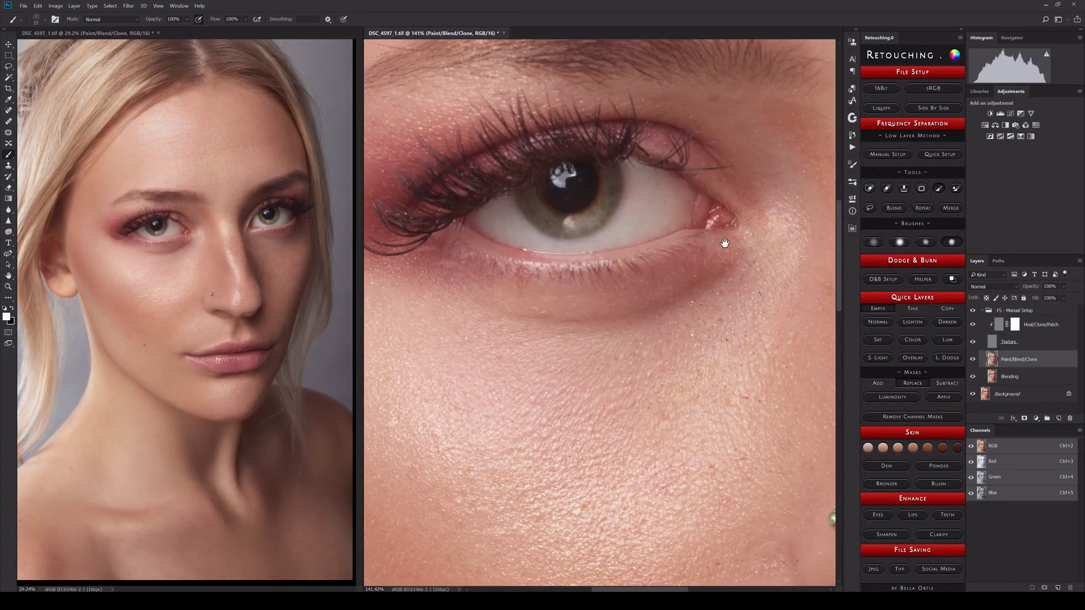
scroll(717, 226, down, 3)
click(946, 308)
click(947, 321)
- Clip the Darken layer to the layer below and heal the small light spot beside the eye
alt+click(1033, 338)
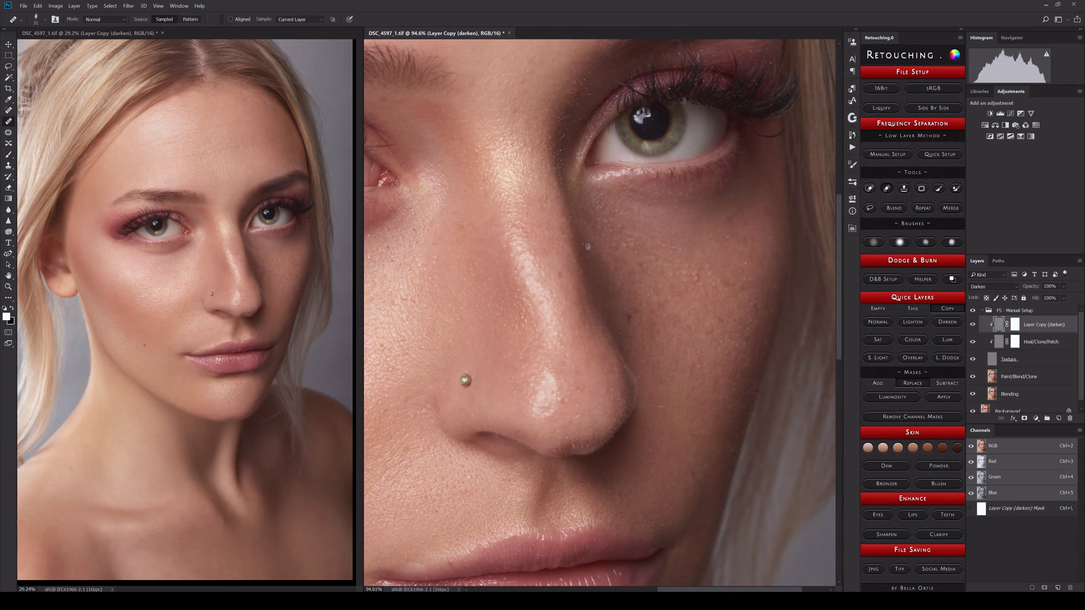
scroll(291, 299, up, 4)
drag(605, 372, 519, 301)
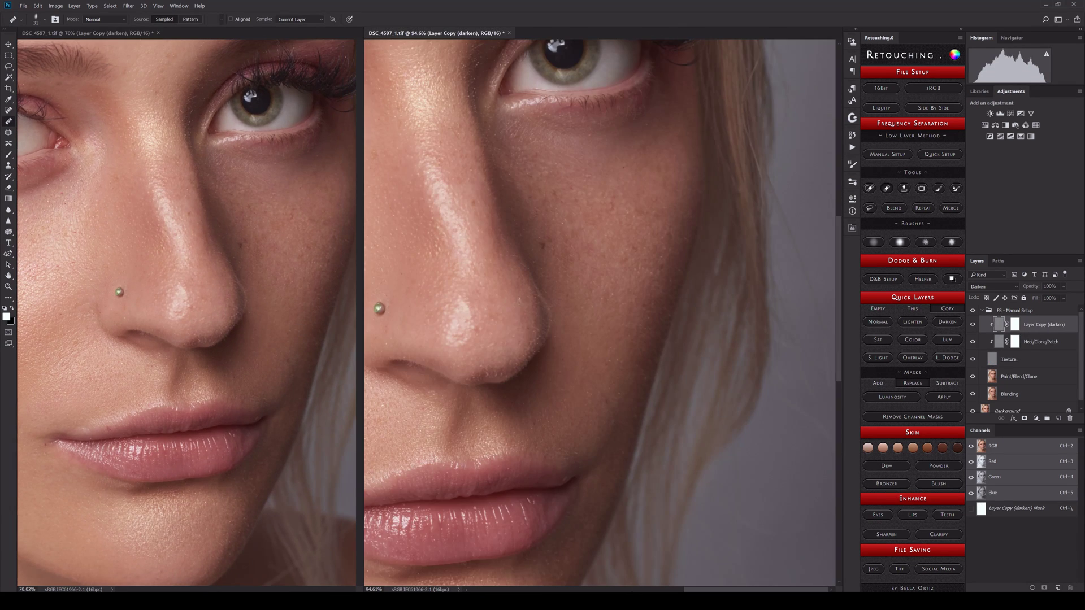
scroll(588, 136, up, 2)
scroll(588, 136, up, 2)
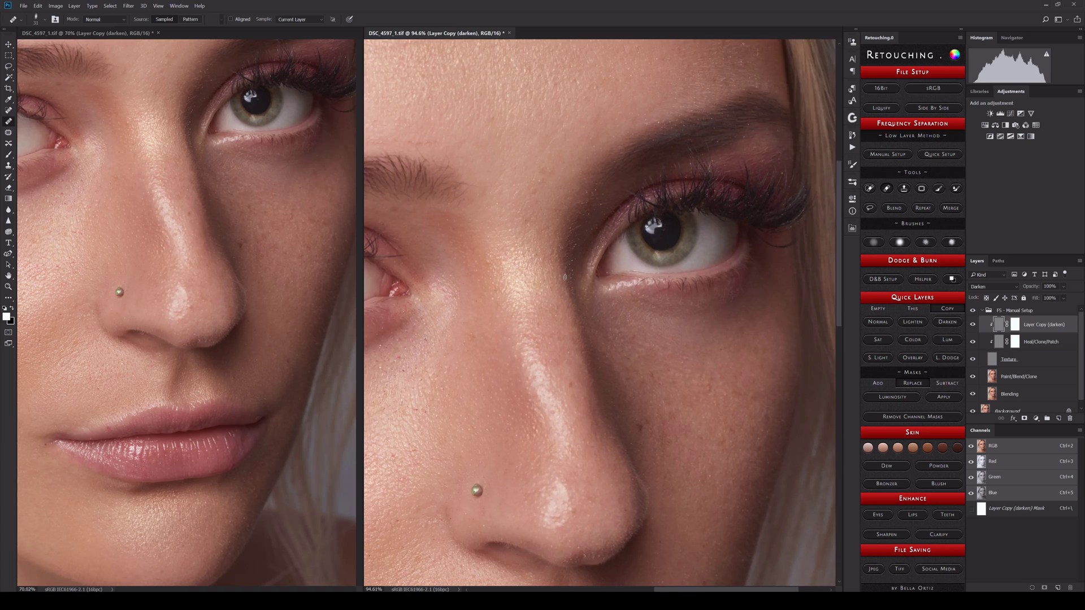
scroll(589, 136, up, 2)
click(606, 136)
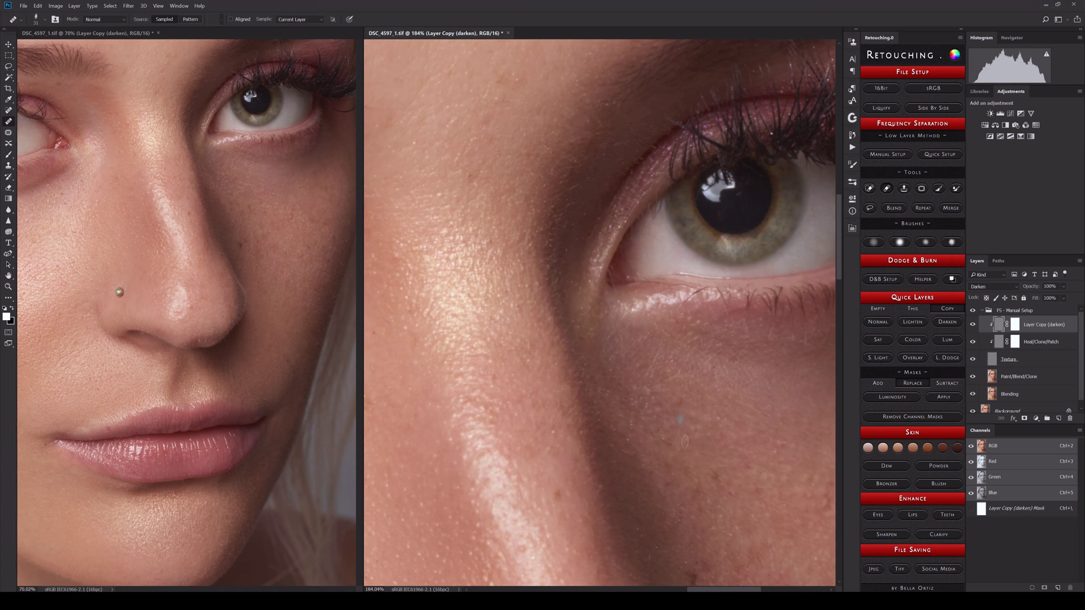
drag(684, 441, 663, 323)
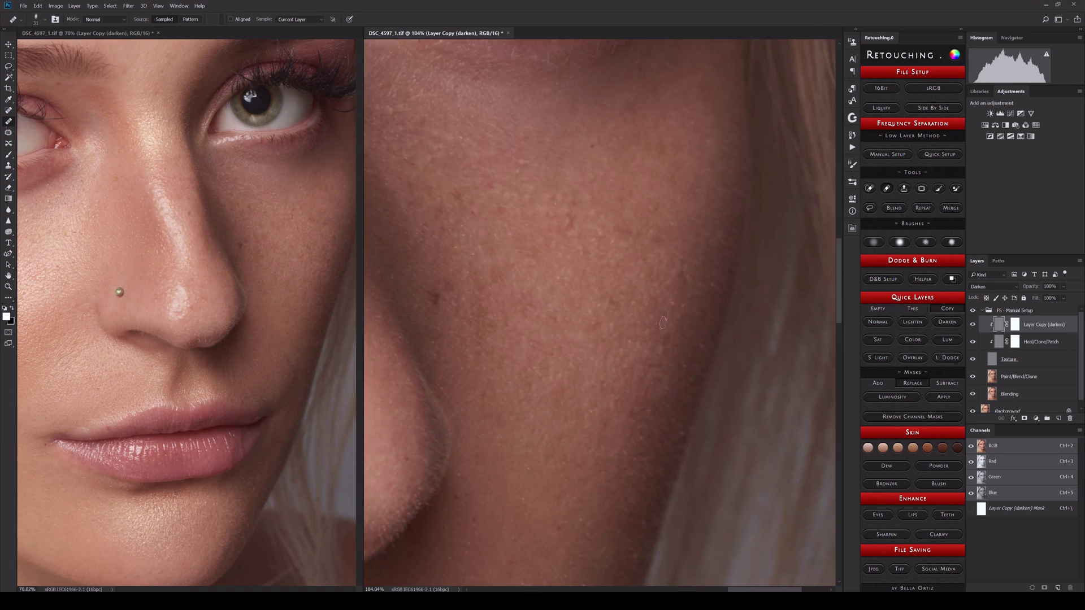
drag(679, 418, 726, 446)
drag(659, 129, 474, 248)
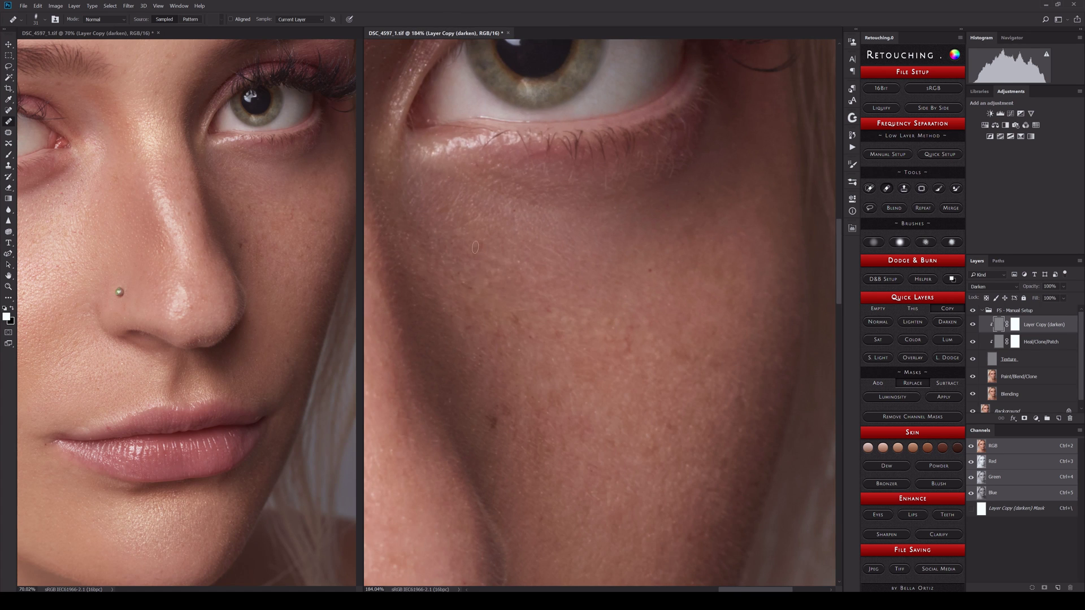
drag(409, 248, 469, 259)
drag(453, 110, 531, 258)
drag(748, 150, 706, 389)
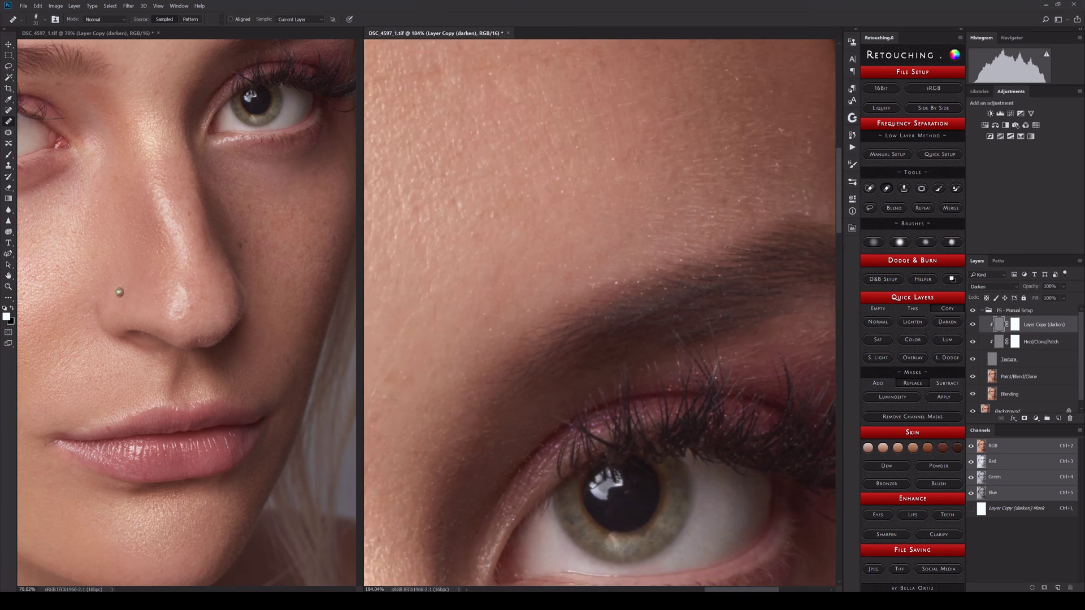
- Duplicate the Darken healing layer and open Dust & Scratches at a 7-pixel radius
key(ctrl+j)
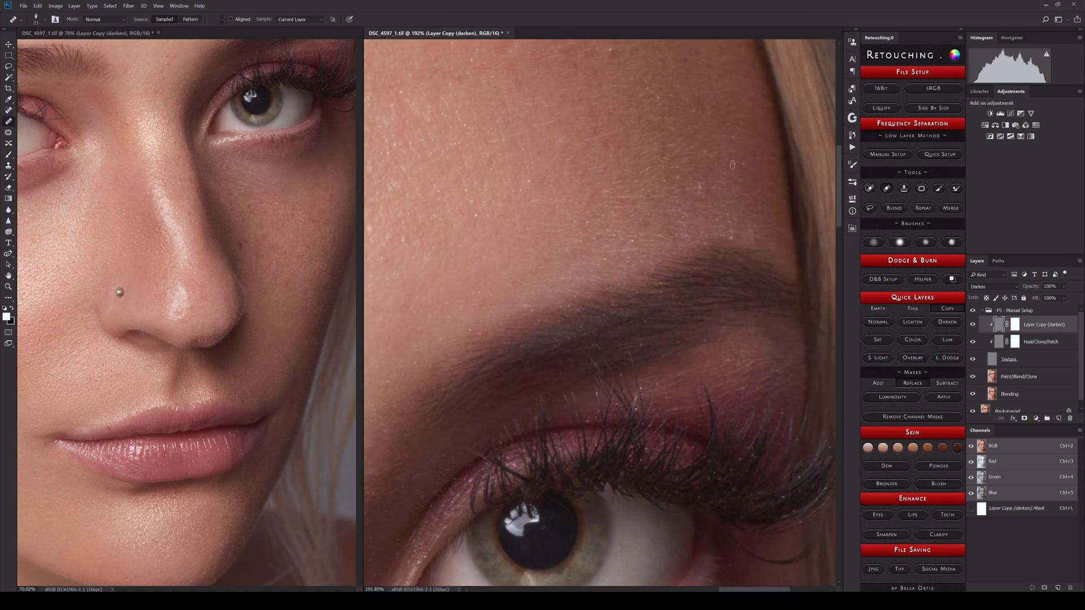
click(128, 6)
click(249, 134)
- Apply Dust & Scratches with a higher radius and threshold to the darken copy, behind a black mask
drag(478, 268, 488, 289)
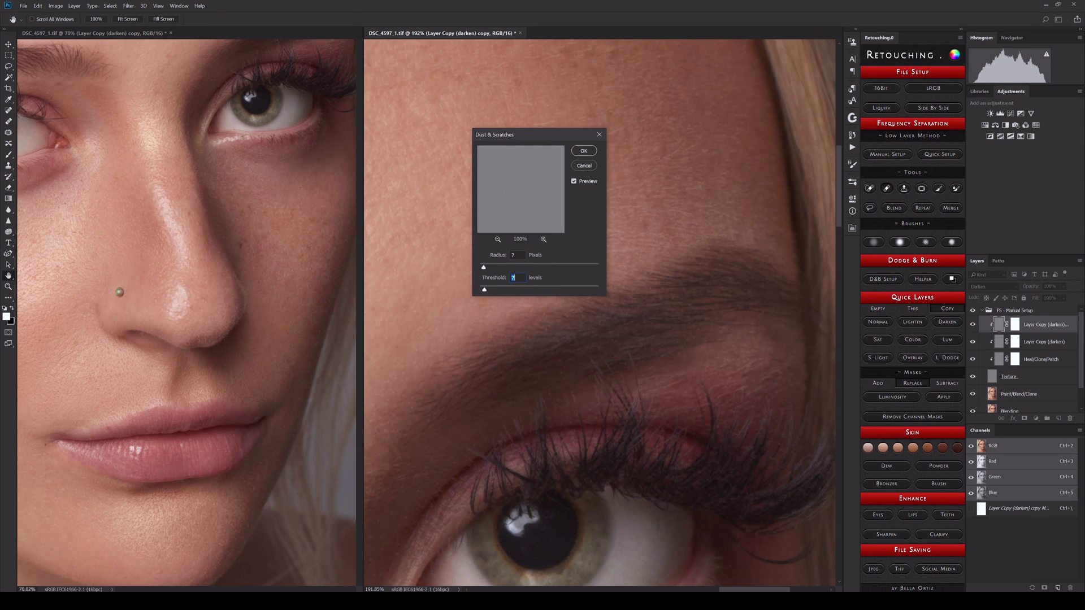
key(Return)
click(900, 242)
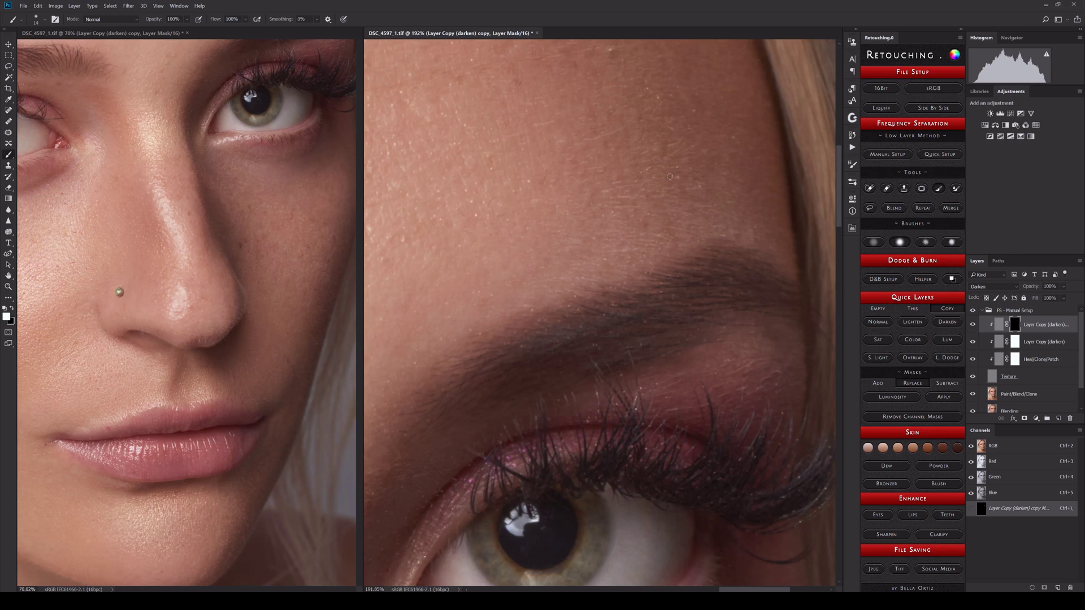
- Paint the darken fix over the skin around the eye and cheek with a size-30 brush
scroll(656, 192, up, 5)
scroll(565, 226, left, 2)
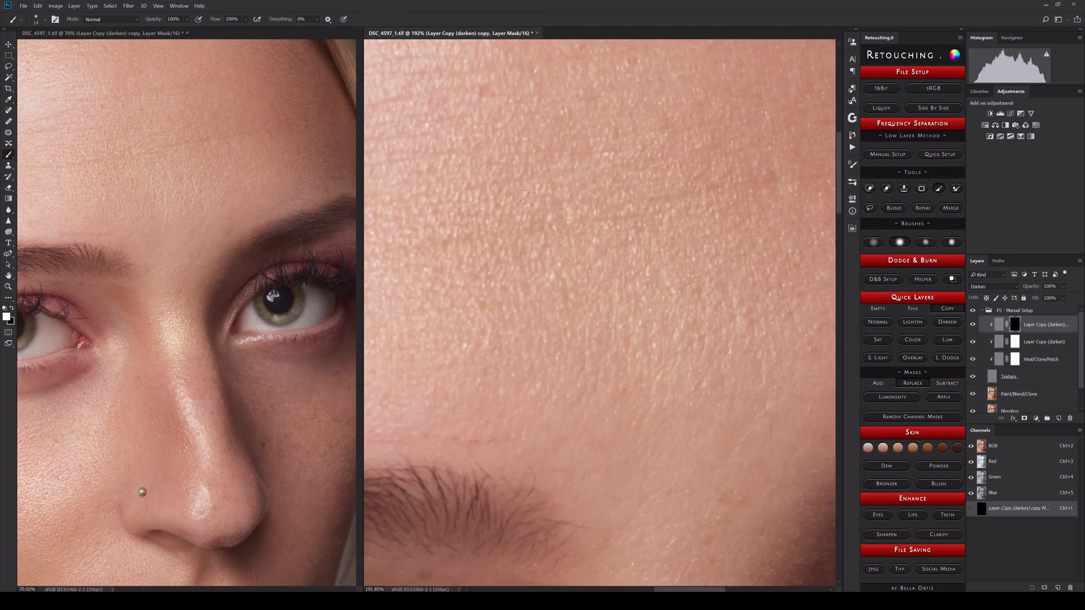
scroll(531, 226, left, 2)
scroll(543, 260, down, 3)
scroll(559, 317, down, 3)
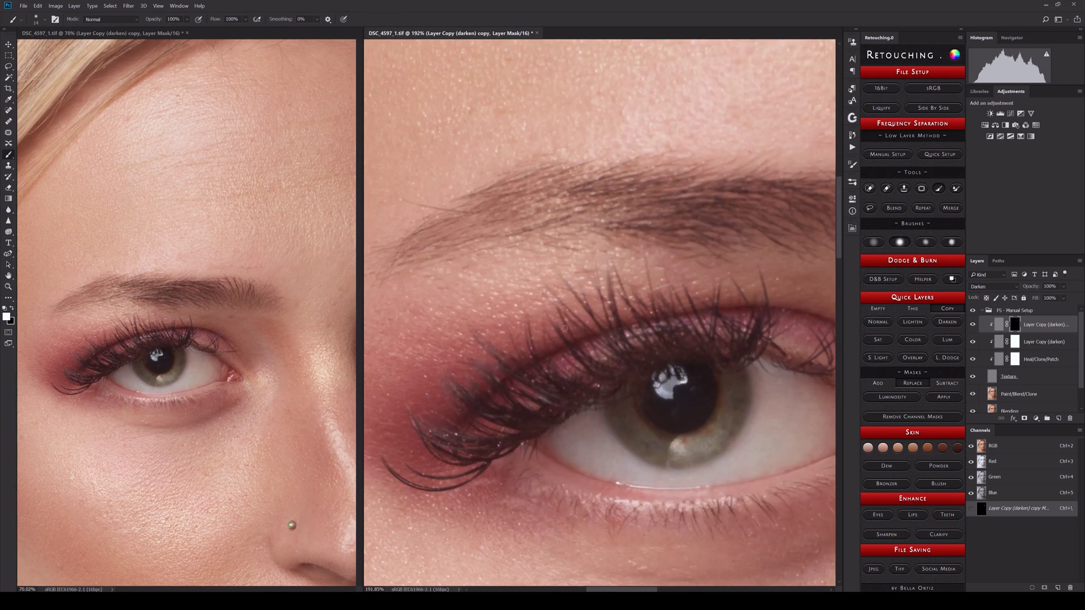
scroll(621, 396, down, 3)
scroll(565, 311, left, 4)
scroll(548, 236, right, 2)
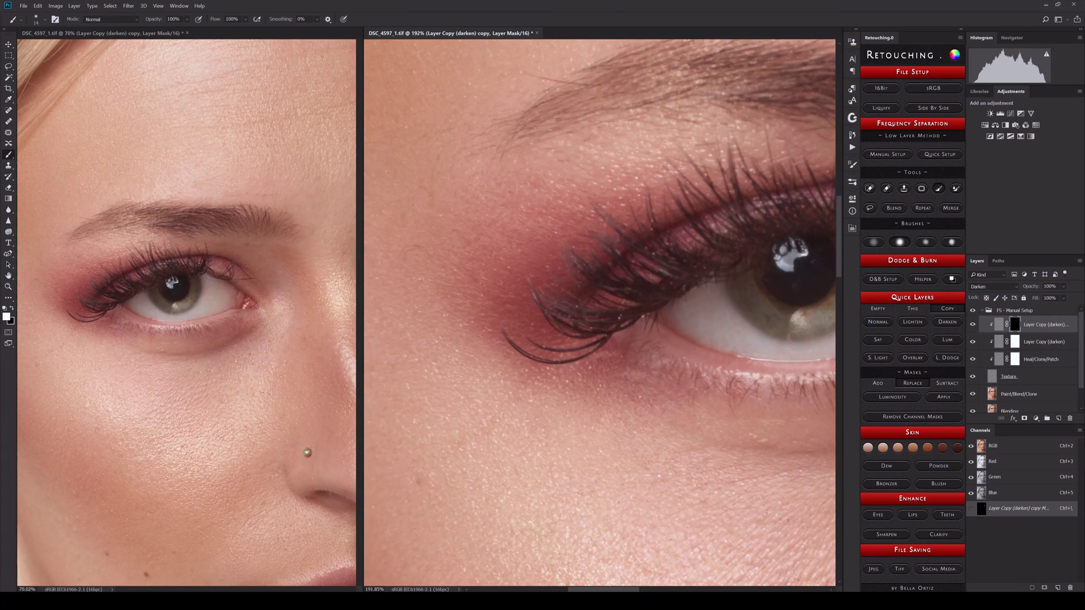
scroll(469, 228, down, 3)
scroll(637, 146, down, 5)
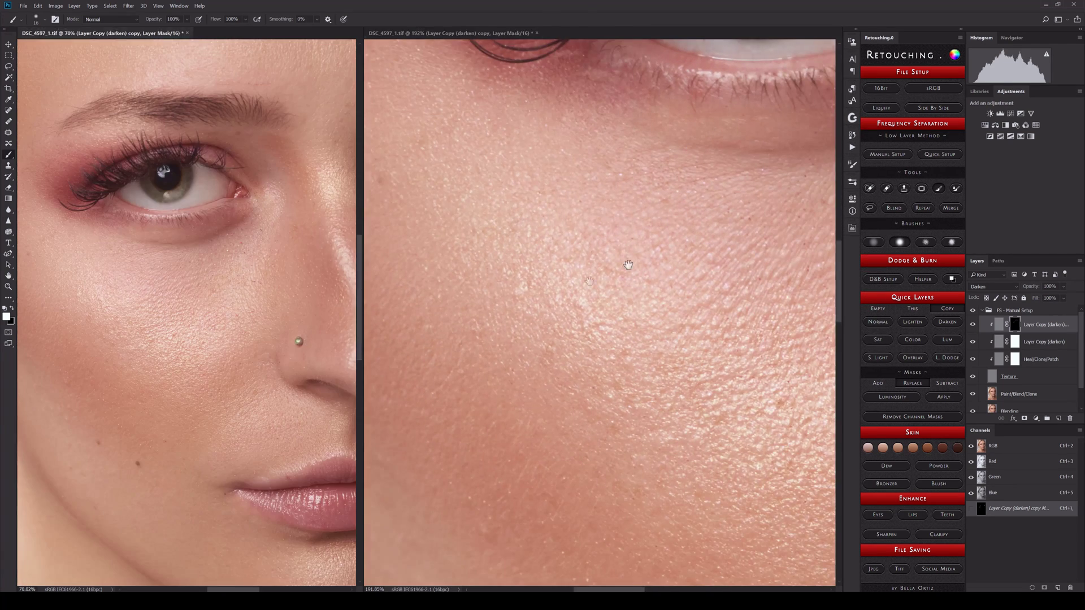
scroll(618, 250, right, 2)
scroll(617, 249, down, 3)
scroll(599, 311, left, 2)
key(bracketright)
key(bracketright)
key(bracketright)
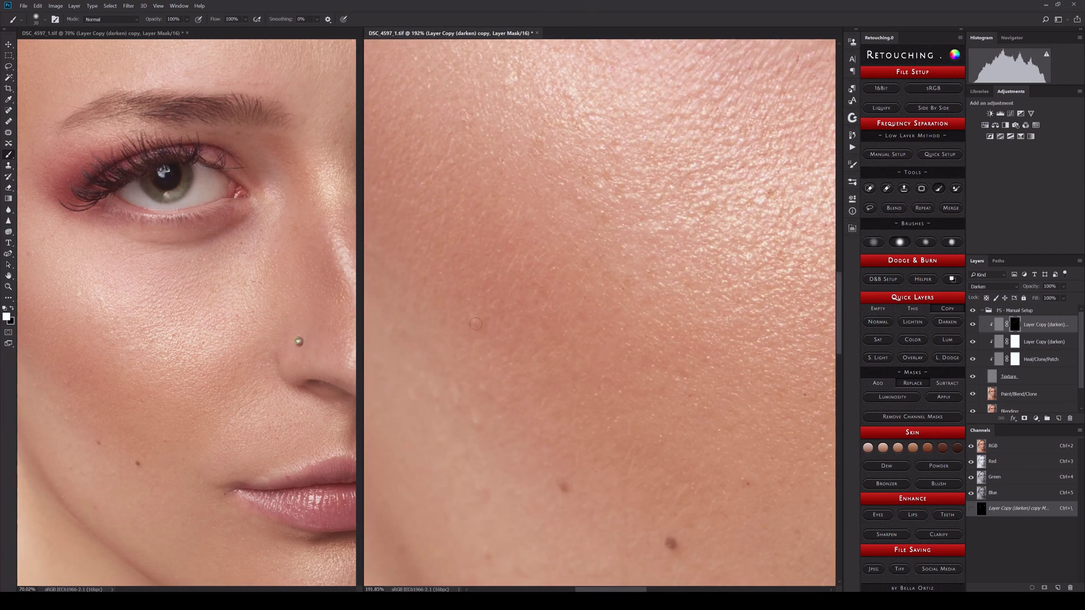
scroll(476, 323, down, 3)
scroll(593, 346, down, 3)
scroll(597, 274, right, 2)
scroll(716, 302, right, 4)
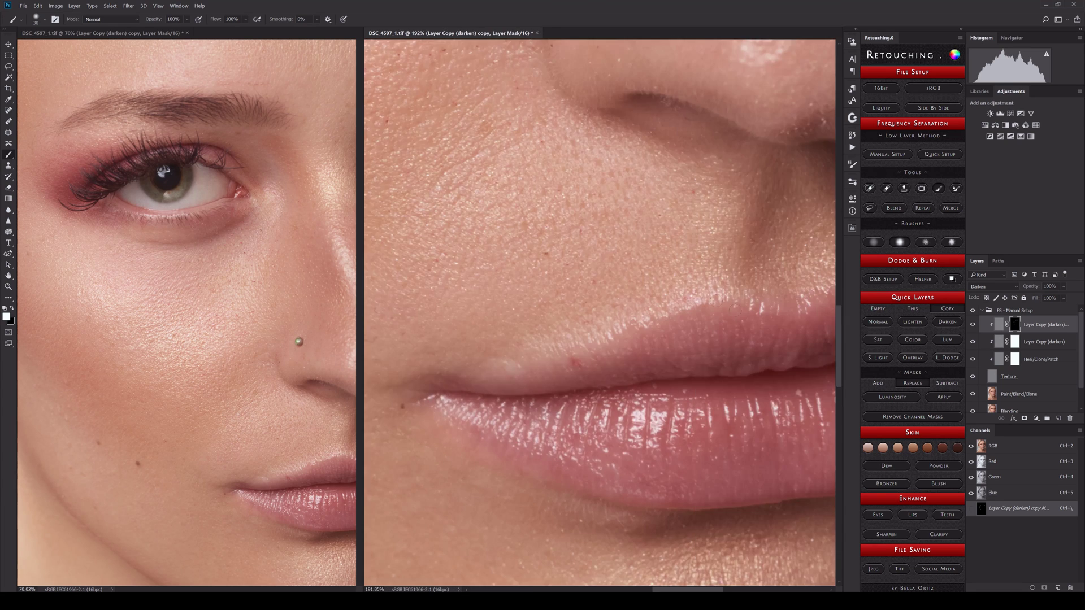
- Paint the lips and chin with a size-25 brush, then fold the darken layers into Heal/Clone/Patch
key(bracketleft)
scroll(598, 311, up, 5)
scroll(599, 311, down, 3)
scroll(599, 311, down, 3)
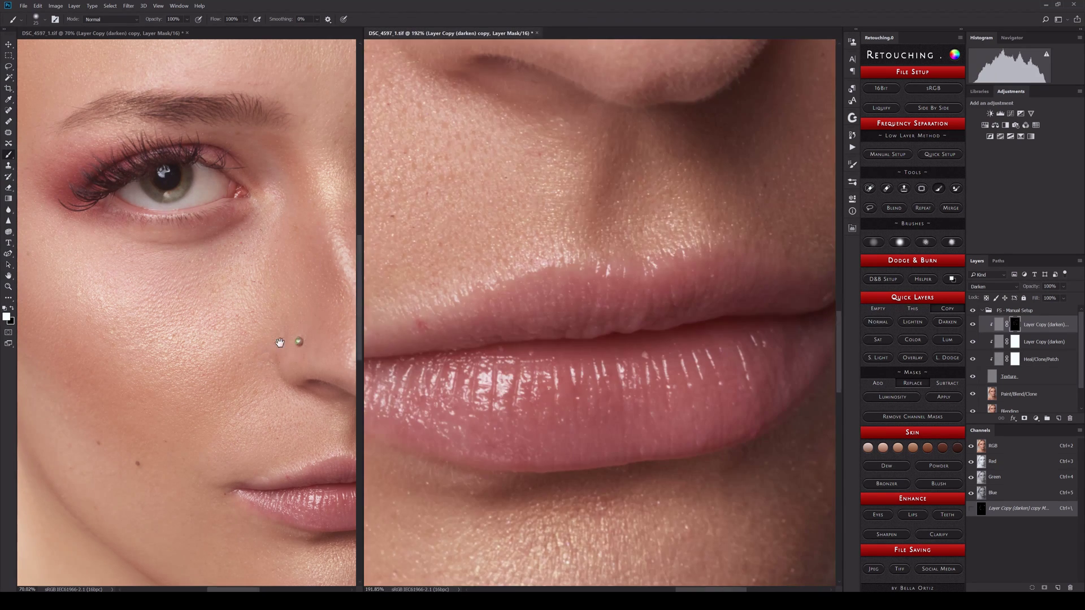
scroll(280, 343, down, 3)
scroll(612, 434, down, 3)
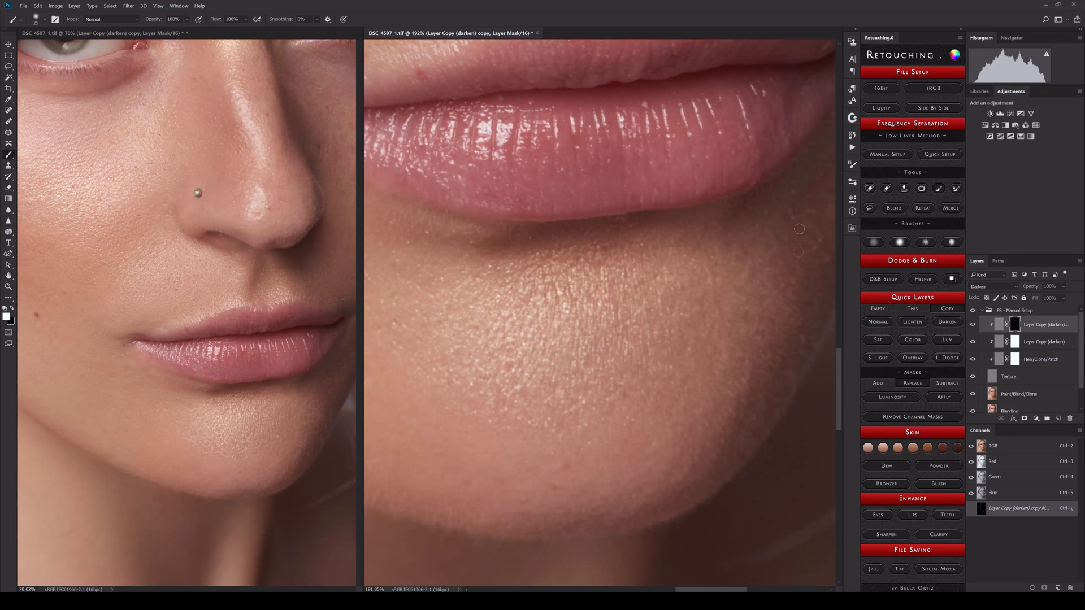
scroll(626, 114, left, 1)
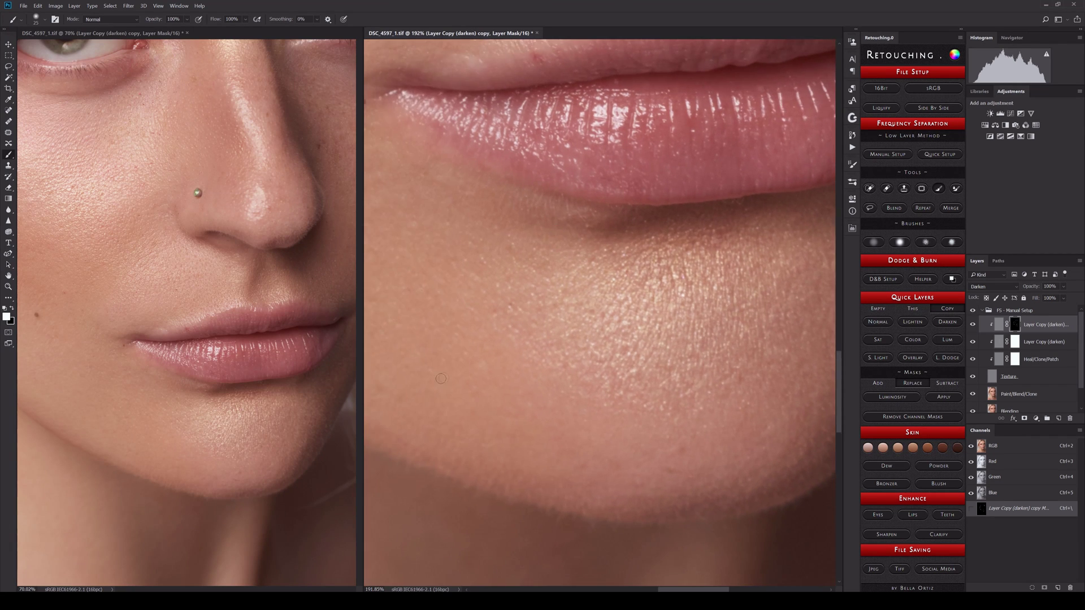
scroll(559, 232, up, 5)
scroll(697, 231, up, 3)
scroll(696, 231, right, 2)
scroll(768, 132, up, 5)
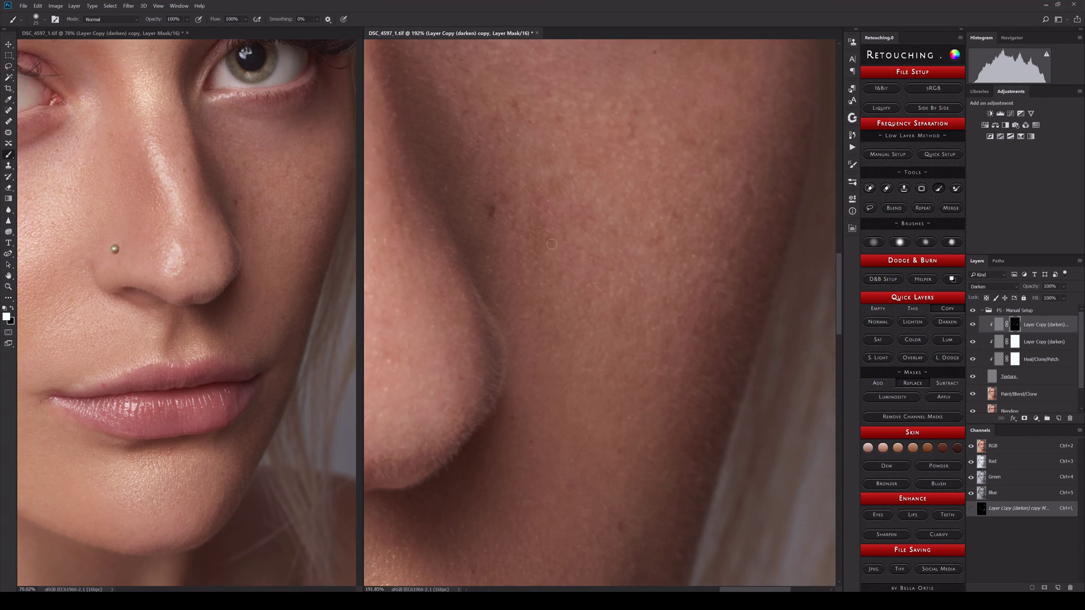
scroll(768, 132, up, 4)
scroll(769, 132, down, 5)
key(ctrl+0)
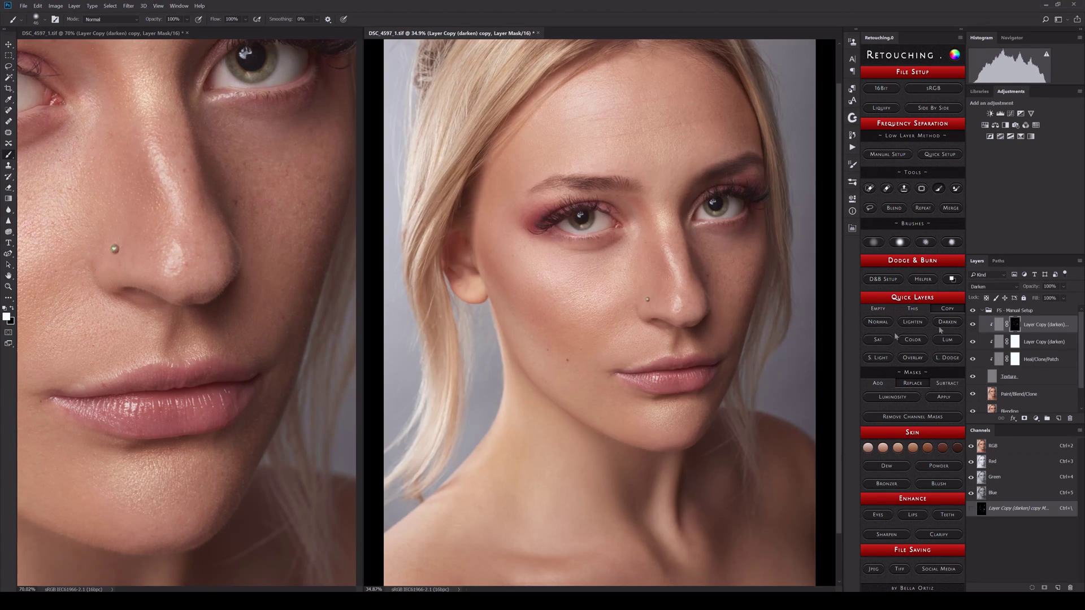
key(Delete)
key(Delete)
- Duplicate Heal/Clone/Patch as a lighten-mode copy and inspect the eyebrow, eye and under-eye cheek
scroll(501, 231, up, 3)
key(j)
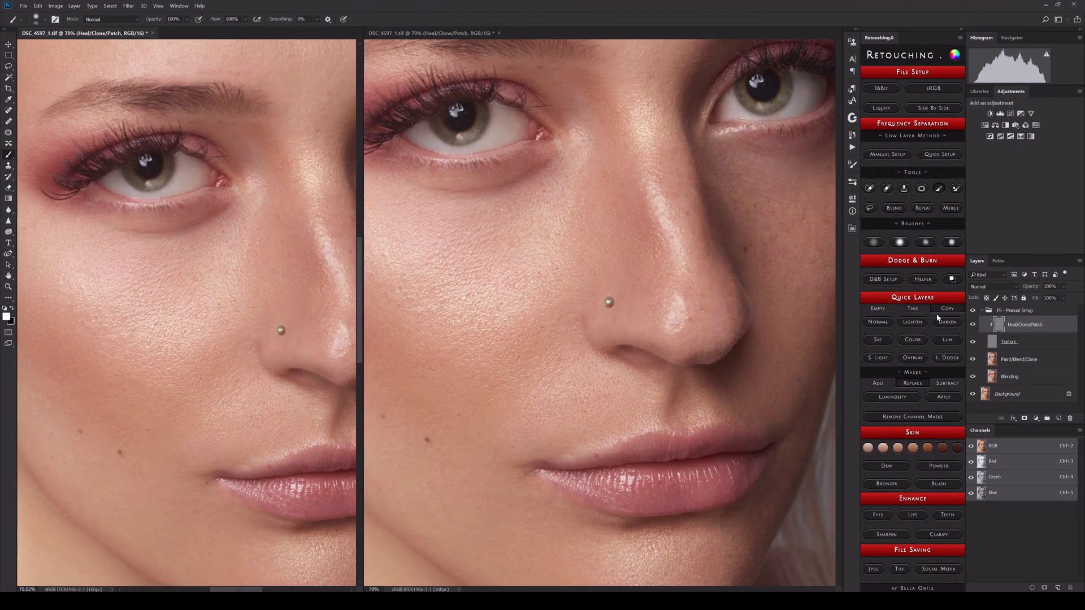
scroll(528, 198, up, 3)
scroll(528, 198, up, 2)
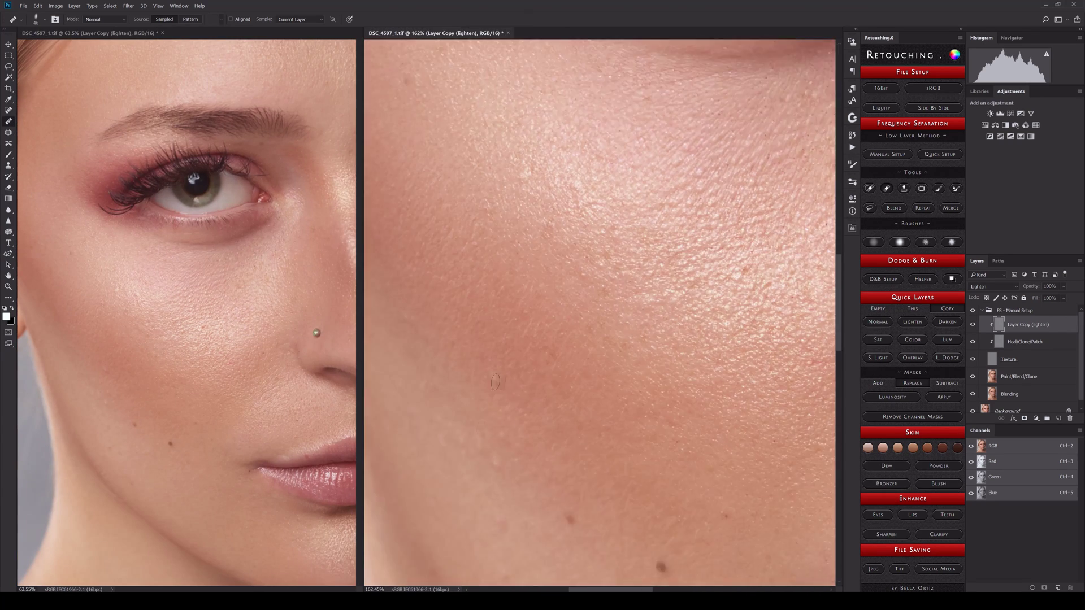
mouse_move(467, 376)
mouse_down()
mouse_move(505, 289)
mouse_move(448, 251)
mouse_move(442, 229)
mouse_up()
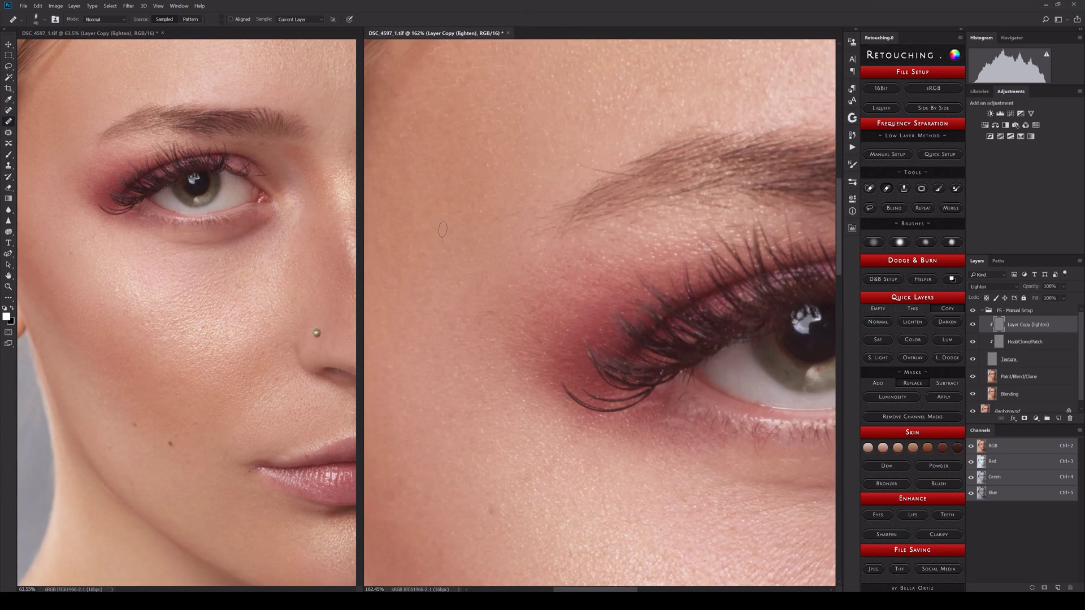
drag(607, 155, 506, 195)
drag(707, 226, 503, 203)
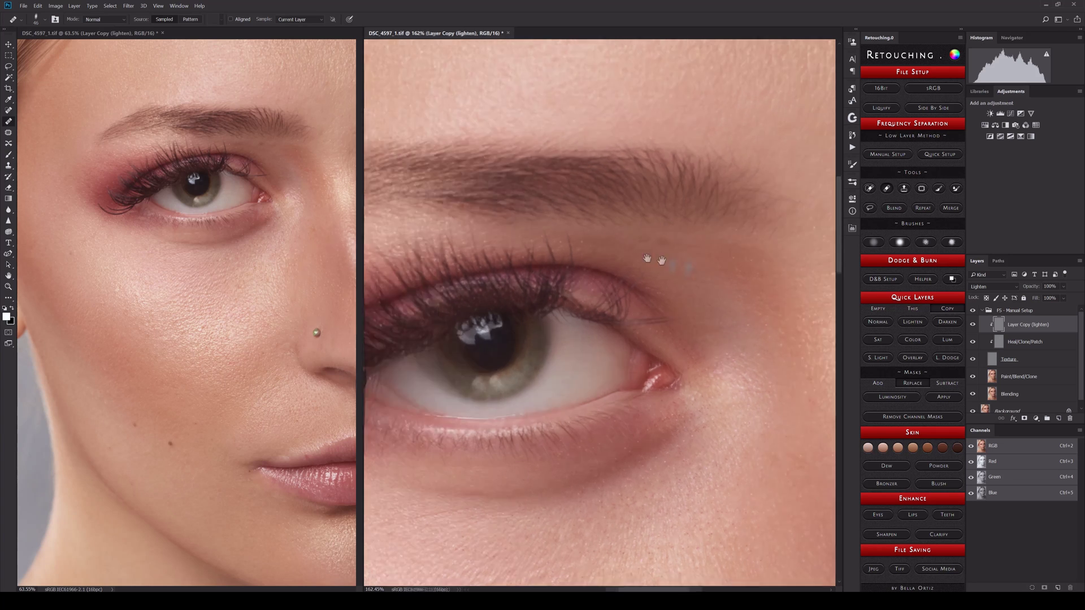
drag(774, 339, 695, 246)
- Inspect the cheek, nose stud, lips and chin for remaining blemishes
scroll(695, 246, down, 2)
drag(509, 360, 656, 300)
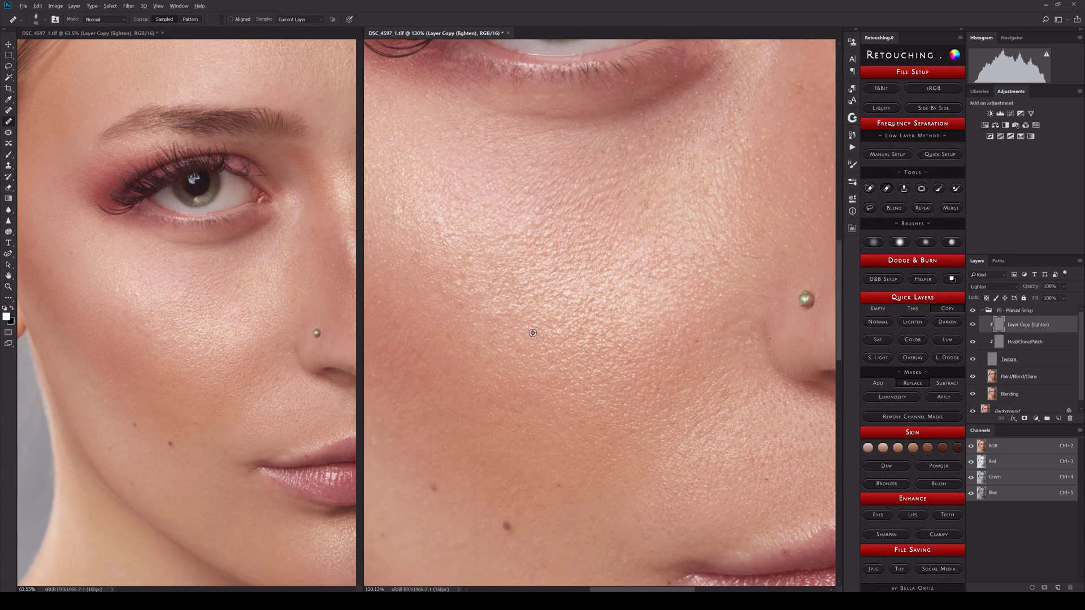
drag(757, 263, 647, 273)
drag(575, 379, 539, 292)
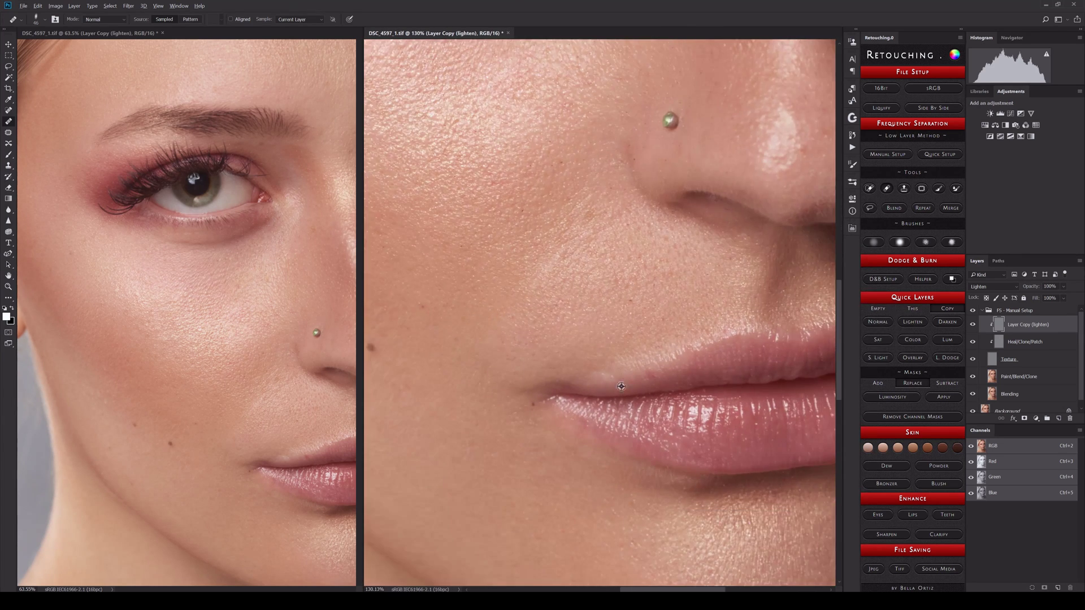
drag(672, 339, 588, 273)
drag(622, 452, 557, 334)
drag(553, 169, 546, 226)
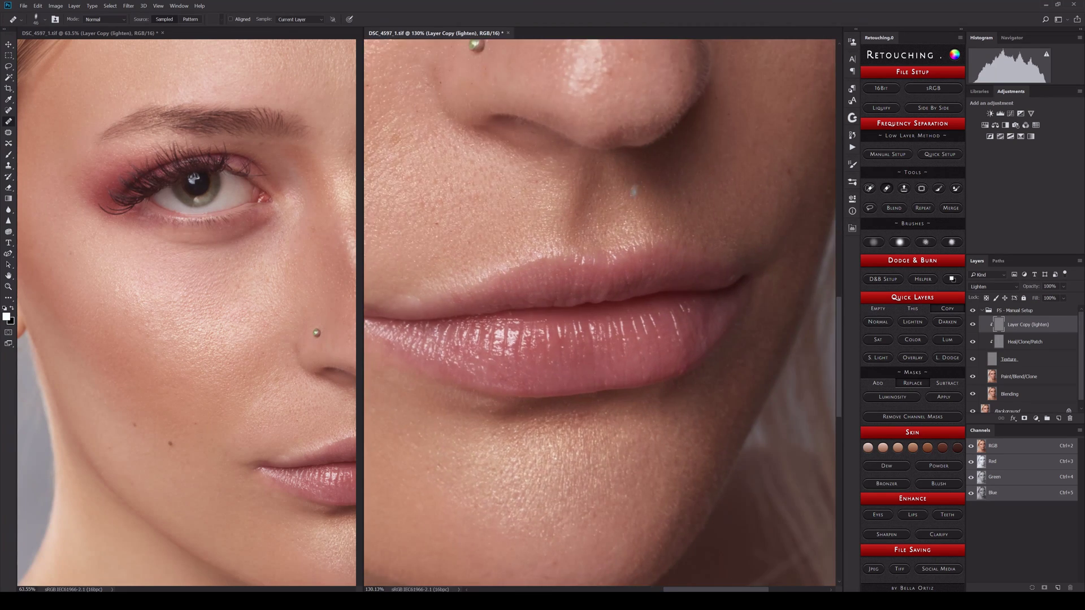
drag(543, 85, 525, 418)
- Revert the Heal/Clone/Patch copy to a plain Normal-mode layer
scroll(548, 193, down, 1)
scroll(541, 264, up, 3)
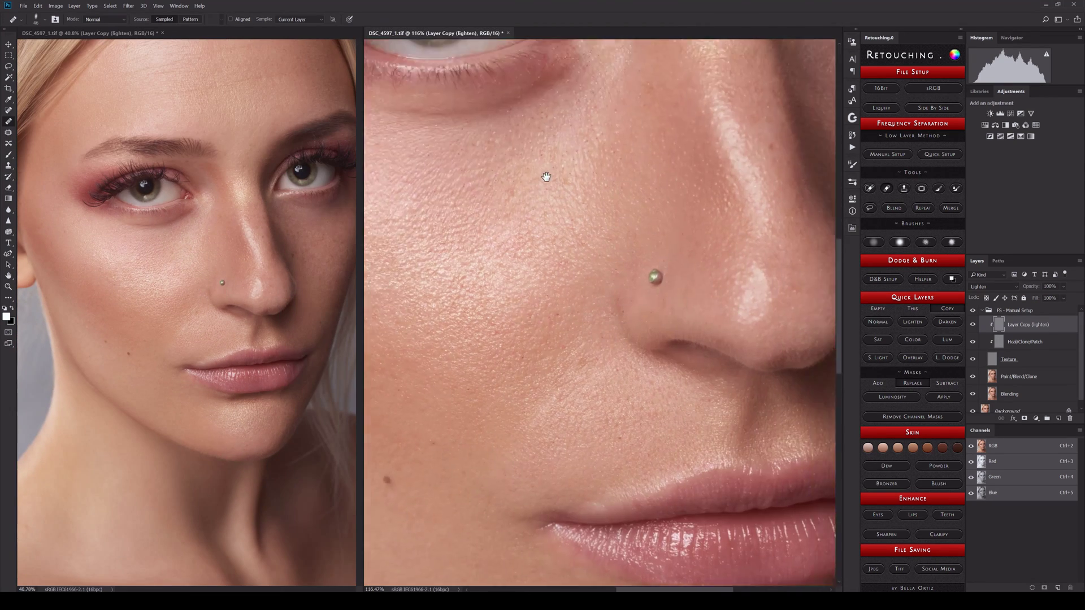
scroll(544, 175, up, 10)
scroll(725, 130, up, 5)
scroll(523, 172, right, 2)
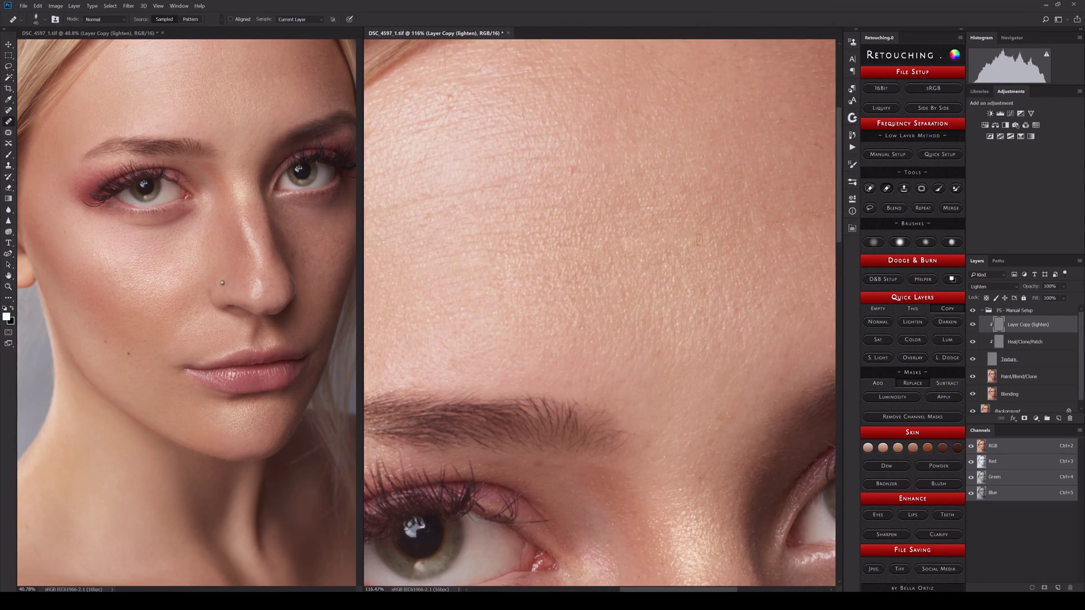
scroll(699, 239, up, 3)
scroll(735, 254, down, 2)
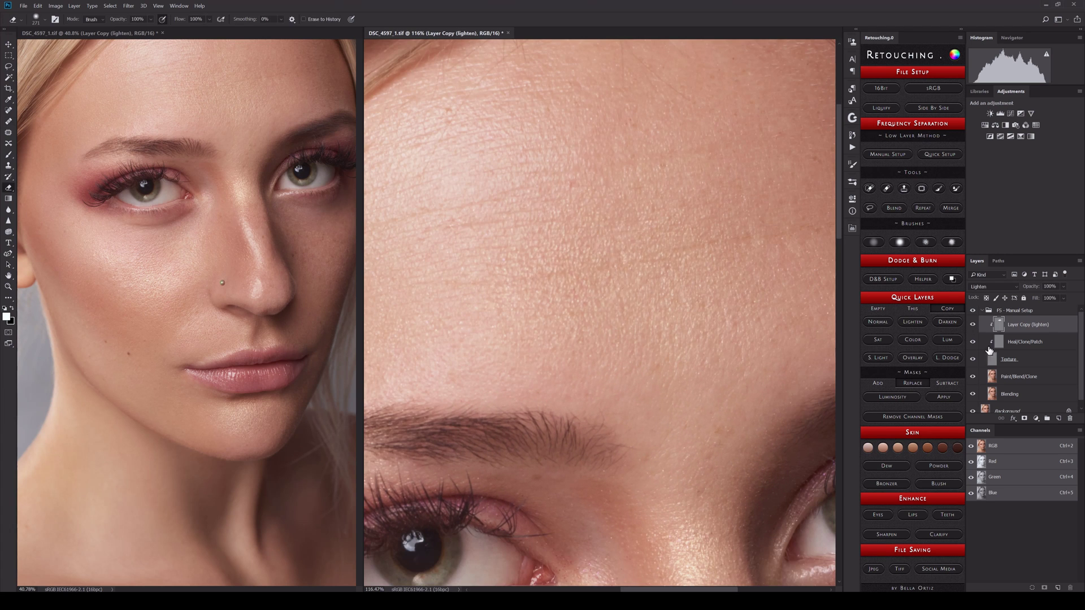
key(ctrl+z)
key(ctrl+z)
- Heal small blemishes on the cheek with the Healing Brush on the Heal/Clone/Patch copy
scroll(582, 203, left, 4)
scroll(583, 202, up, 3)
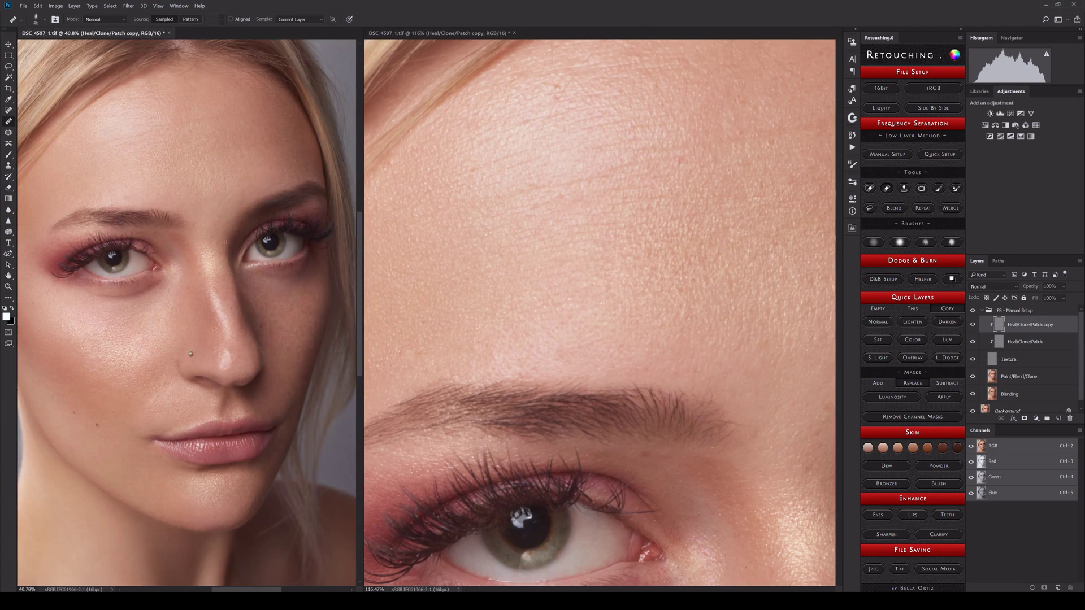
scroll(693, 173, up, 2)
scroll(567, 169, up, 2)
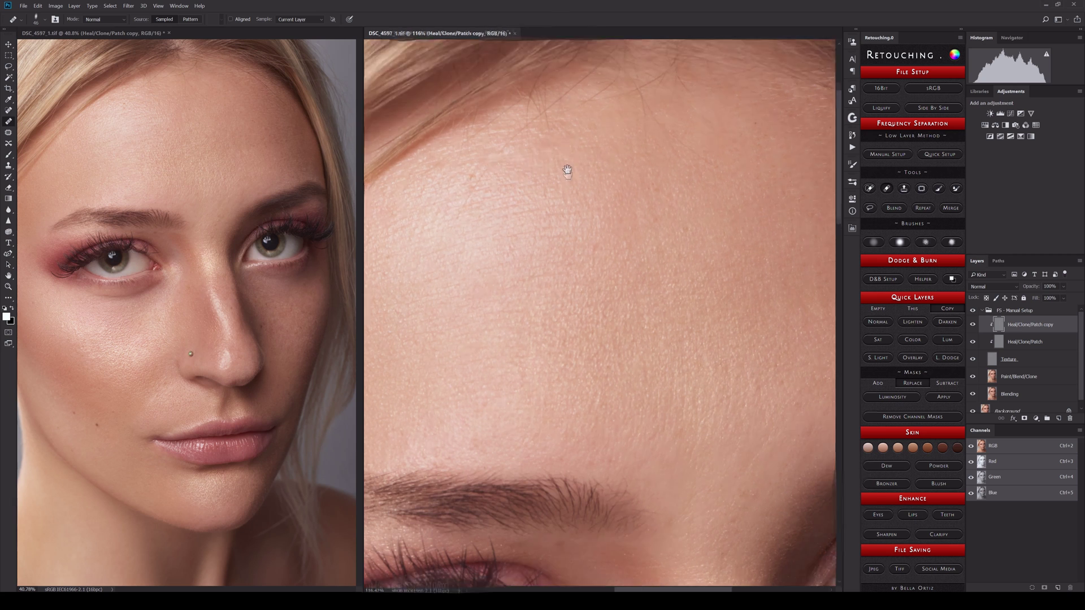
scroll(652, 207, up, 2)
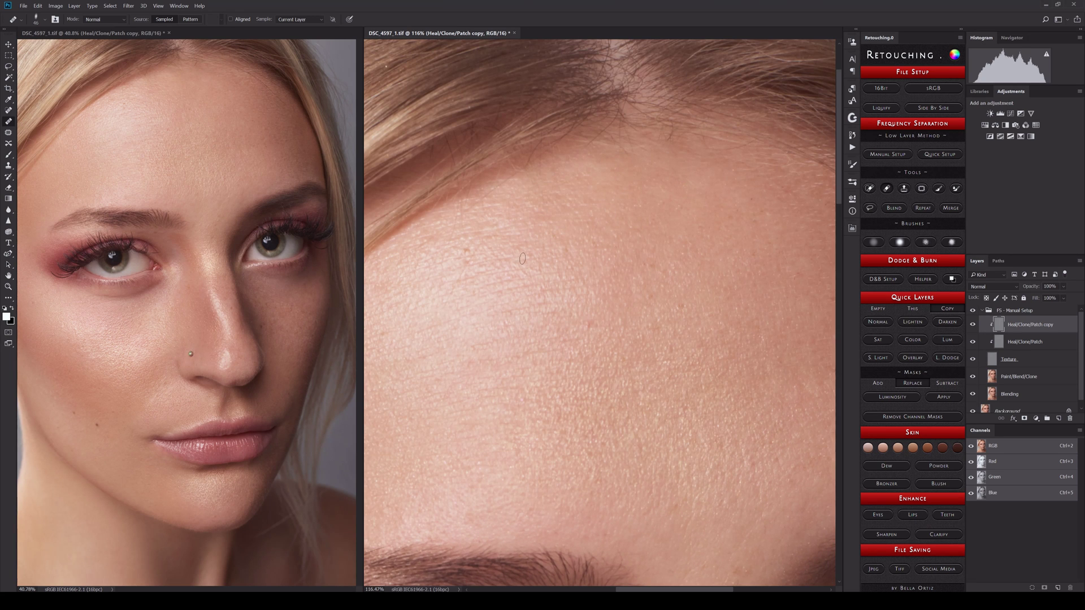
scroll(516, 237, right, 3)
scroll(595, 187, right, 3)
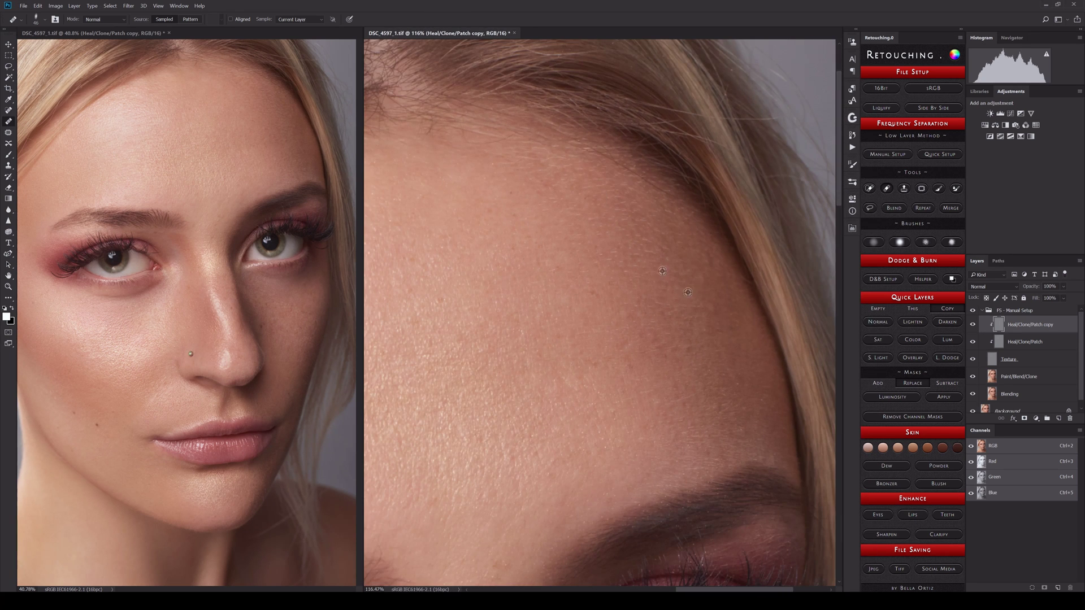
scroll(685, 343, down, 3)
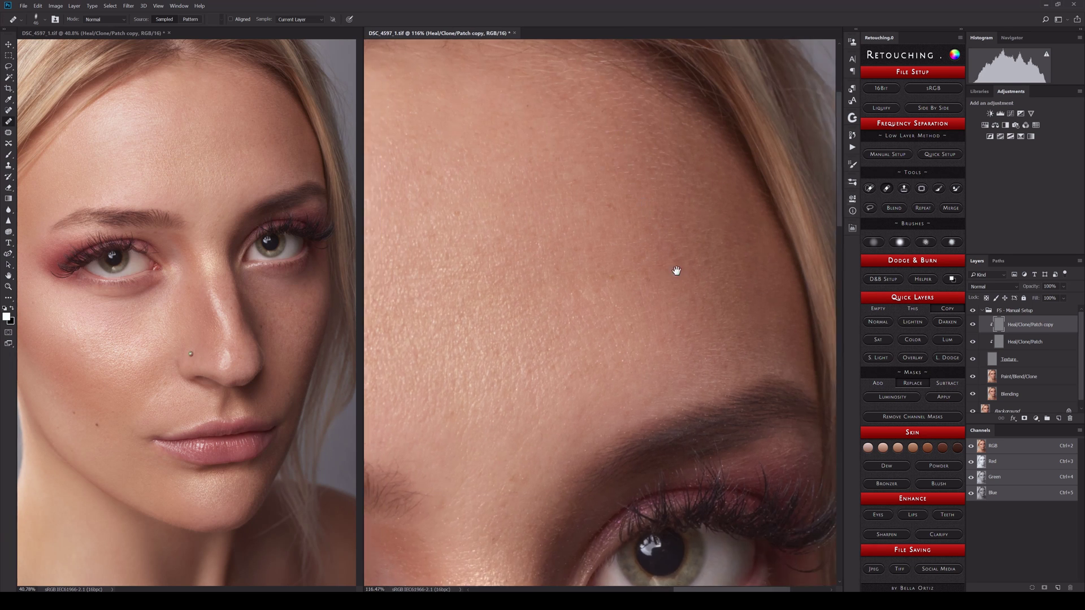
scroll(675, 271, down, 3)
scroll(593, 248, down, 5)
scroll(495, 230, down, 2)
scroll(524, 250, up, 2)
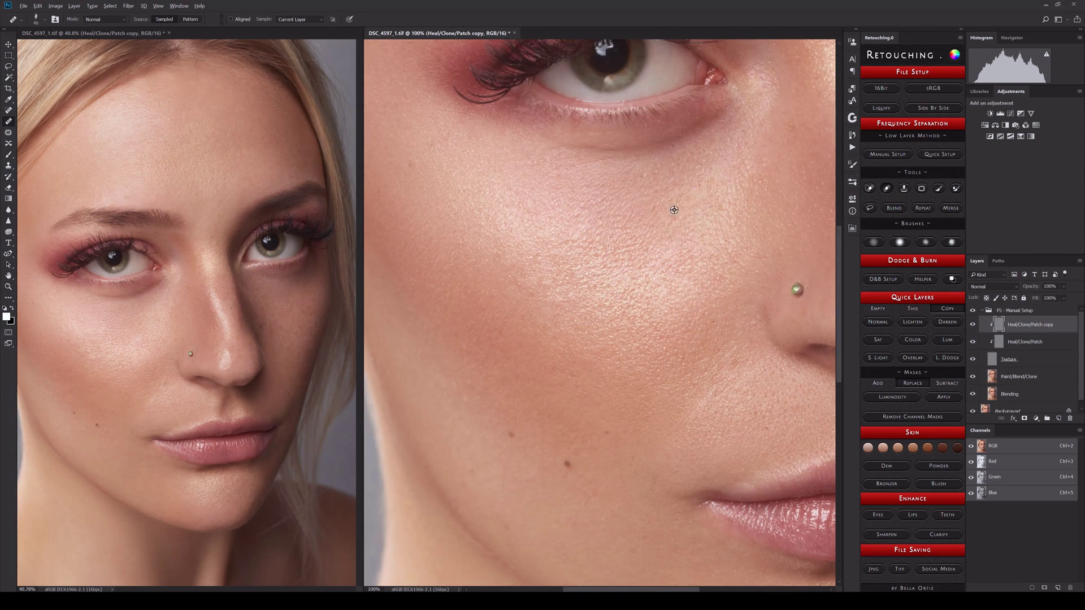
scroll(621, 198, down, 3)
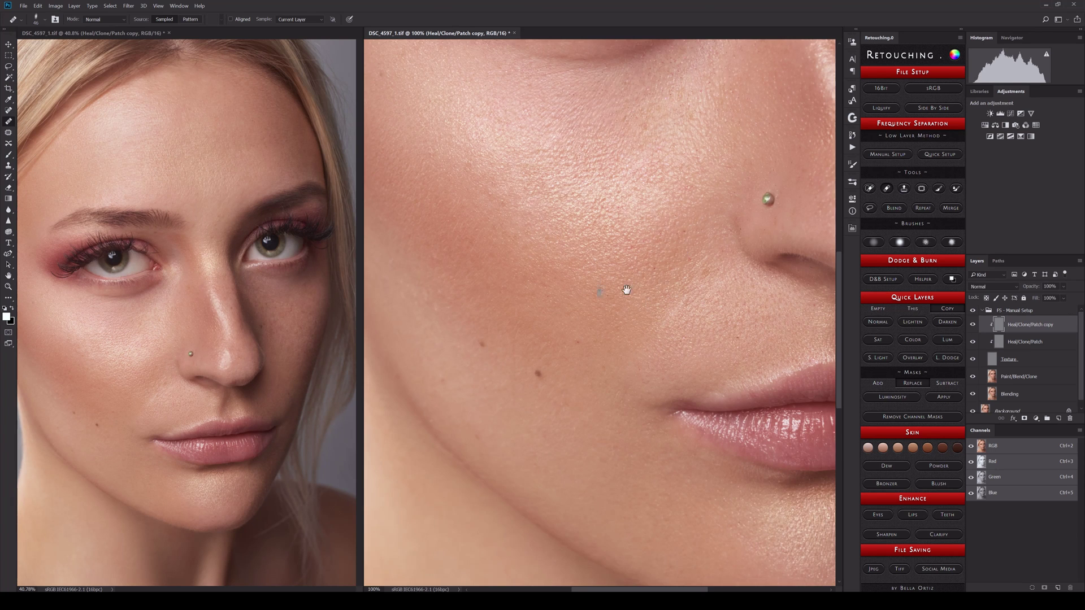
- Heal the remaining blemishes around the nose and lips
drag(626, 289, 668, 279)
scroll(607, 429, down, 5)
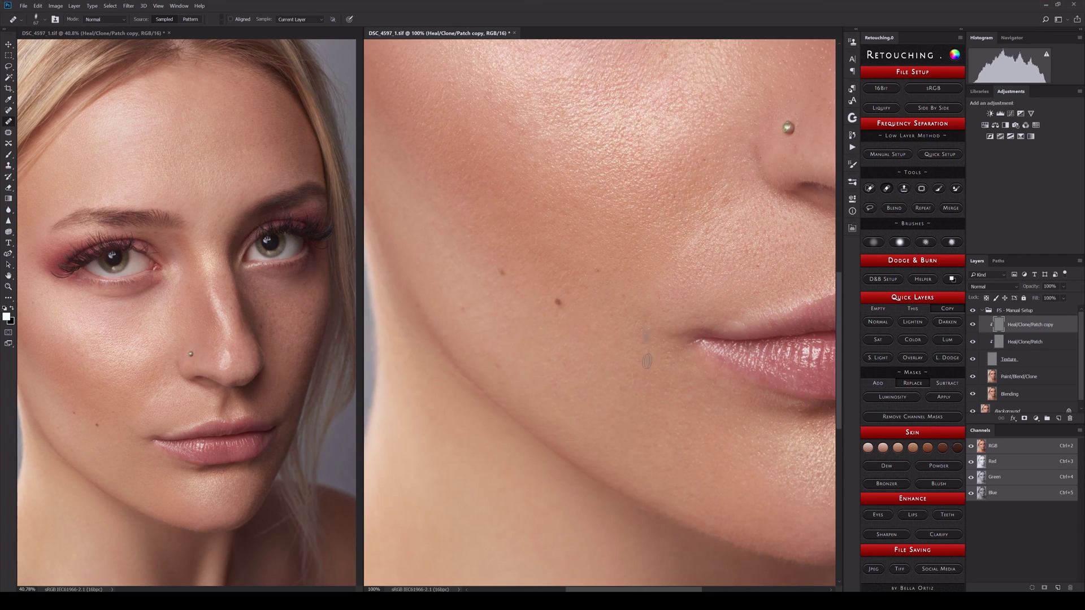
drag(711, 153, 583, 214)
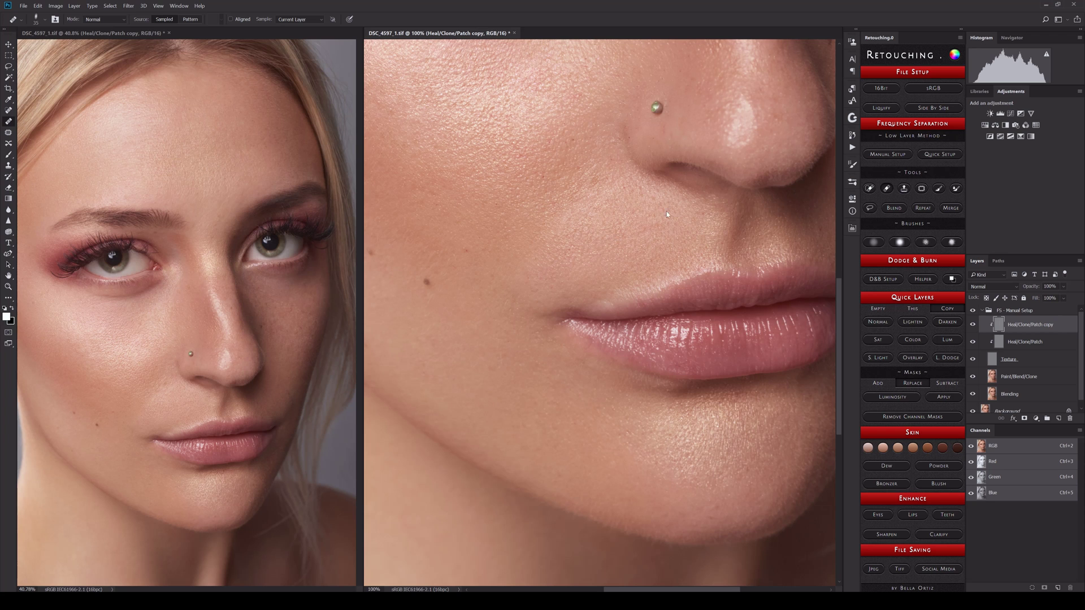
scroll(667, 215, up, 3)
scroll(661, 272, right, 3)
scroll(661, 271, up, 3)
scroll(621, 243, up, 1)
scroll(584, 217, up, 2)
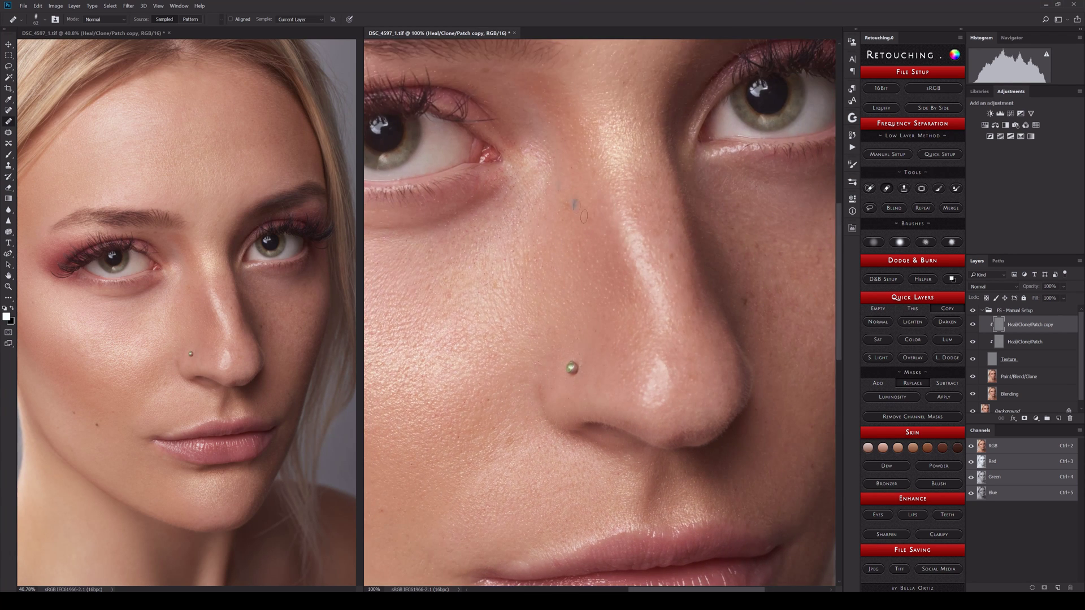
scroll(584, 217, down, 3)
scroll(634, 240, right, 3)
scroll(717, 198, down, 3)
scroll(682, 252, right, 3)
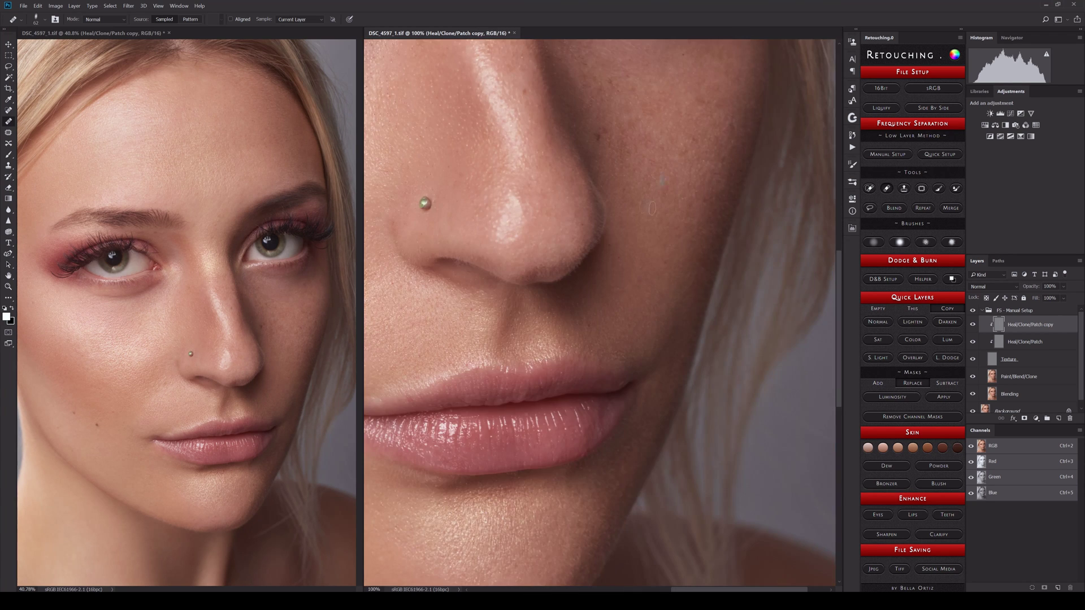
scroll(689, 220, up, 3)
scroll(707, 259, down, 8)
scroll(612, 185, left, 6)
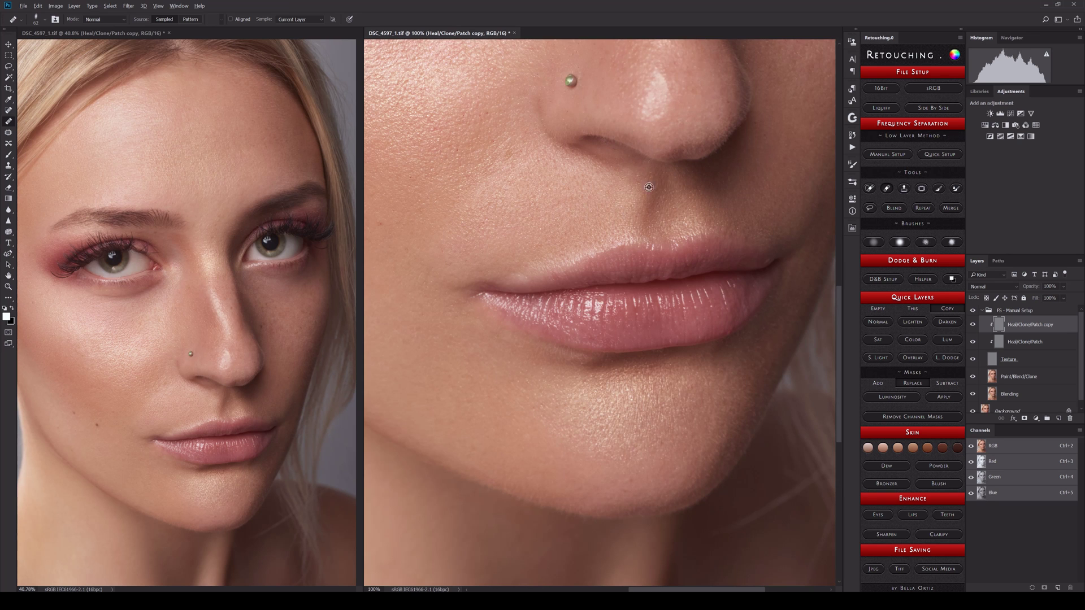
- Finish healing the chin and fold the copy back into a single Heal/Clone/Patch layer
scroll(622, 204, up, 3)
scroll(629, 230, up, 8)
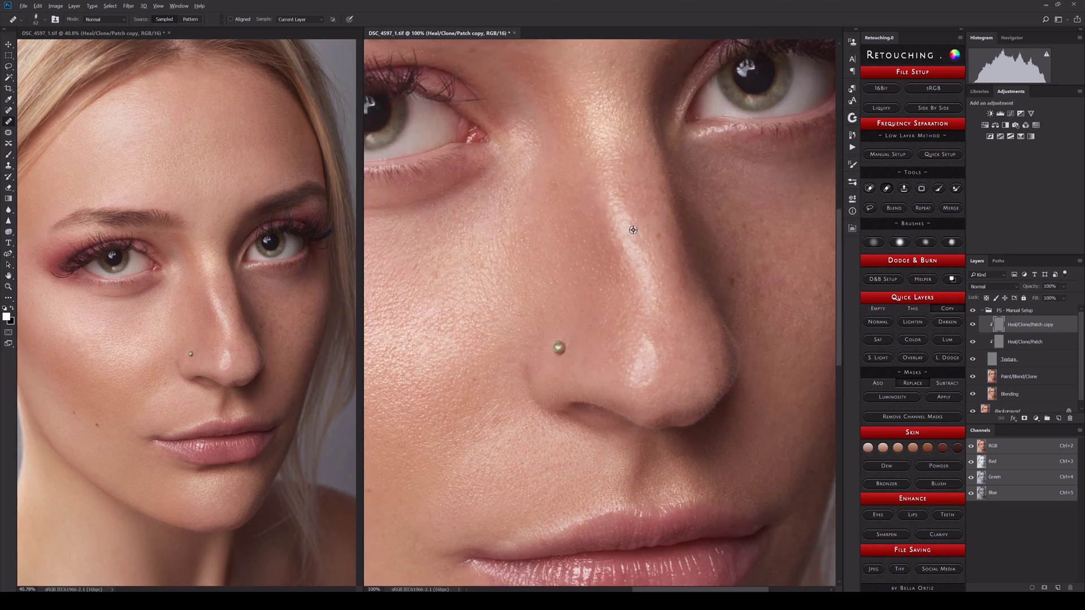
scroll(630, 188, down, 7)
scroll(615, 232, down, 5)
scroll(613, 231, down, 5)
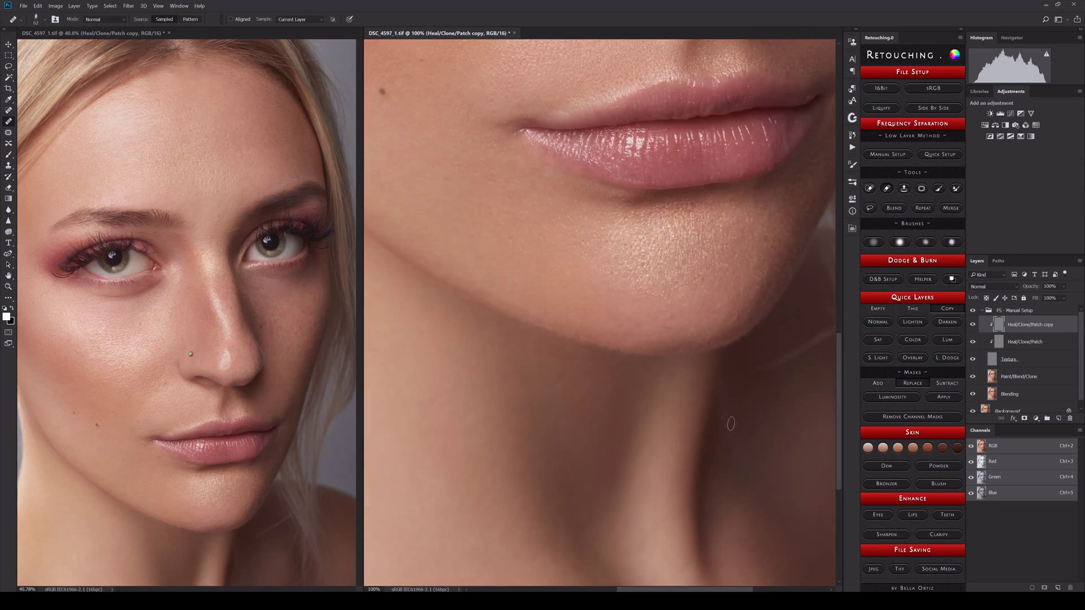
scroll(707, 338, down, 5)
scroll(706, 339, up, 2)
key(ctrl+0)
scroll(835, 305, up, 3)
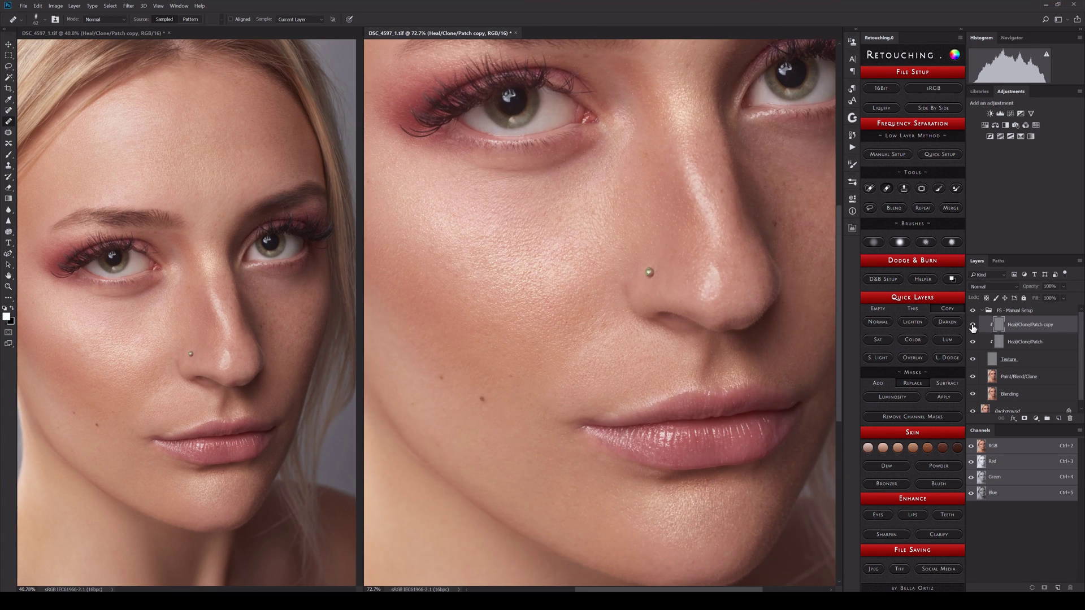
key(Delete)
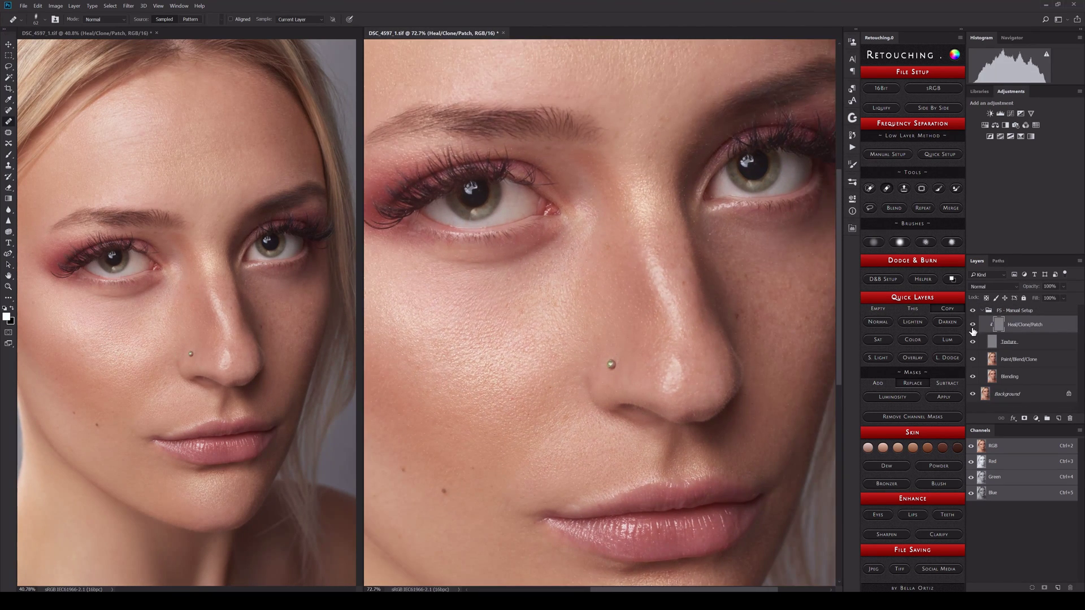
key(ctrl+0)
- Add the black-and-white dodge and burn helper, then brighten the cheek and chin on the Dodge mask
click(923, 279)
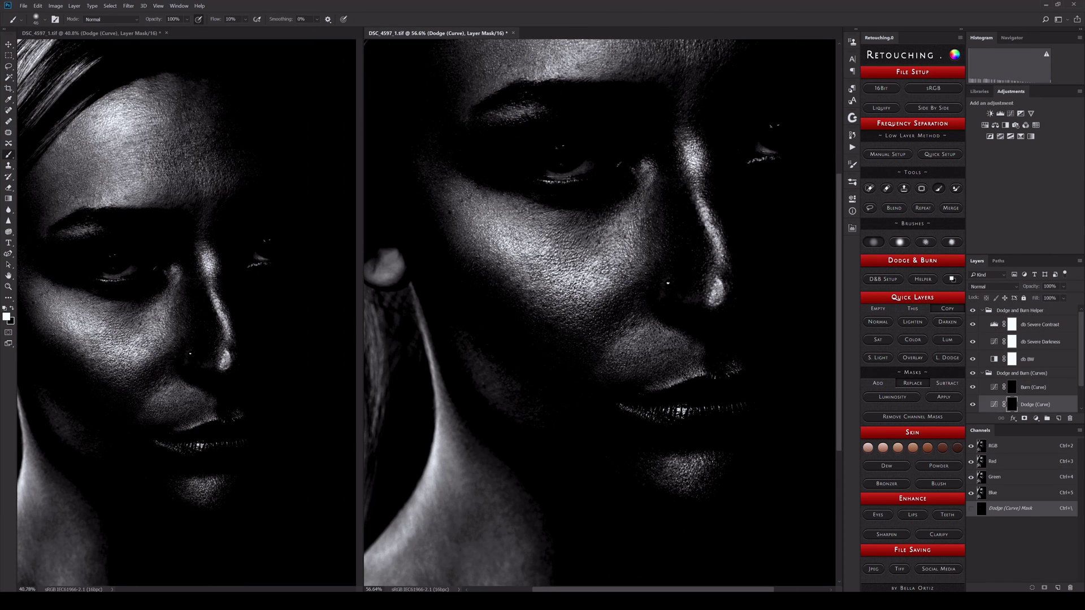
drag(613, 274, 514, 189)
mouse_move(540, 240)
mouse_down()
mouse_move(584, 277)
mouse_move(588, 260)
mouse_up()
mouse_move(559, 390)
mouse_down()
mouse_move(576, 403)
mouse_move(596, 391)
mouse_up()
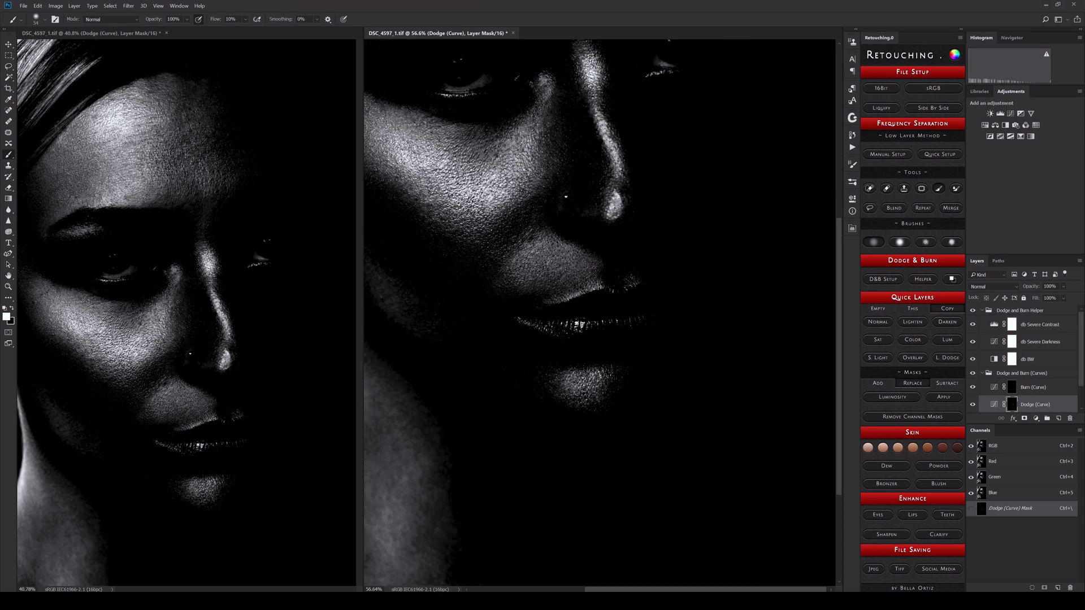
- Brighten the brow and forehead on the Dodge (Curve) mask with a larger brush
mouse_move(508, 226)
mouse_down()
mouse_move(544, 403)
mouse_move(596, 509)
mouse_up()
mouse_move(523, 150)
mouse_down()
mouse_move(557, 192)
mouse_move(588, 189)
mouse_up()
drag(529, 238, 571, 269)
drag(545, 192, 570, 187)
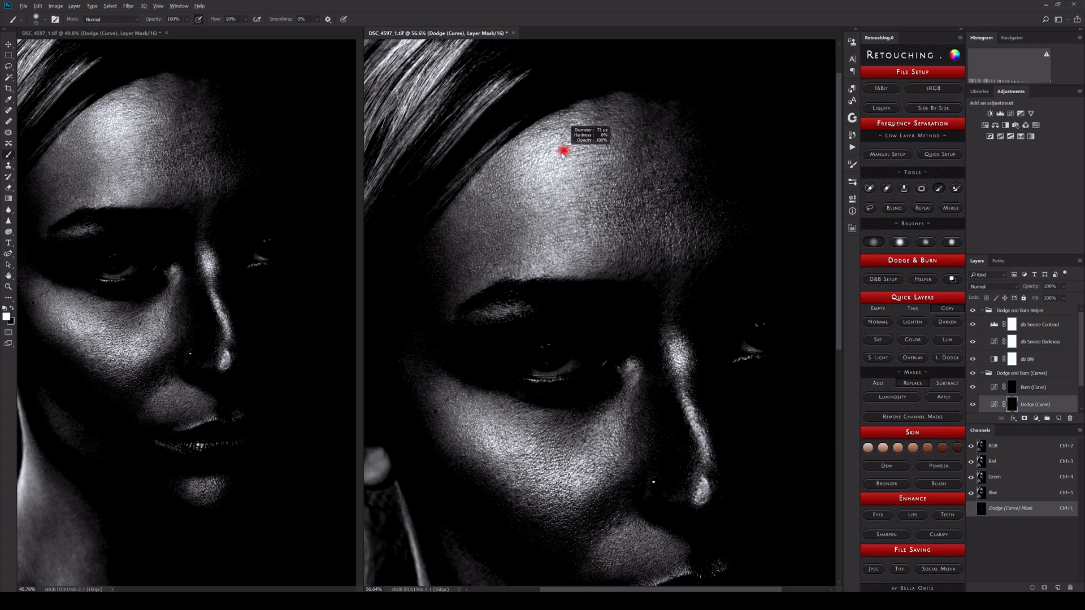
drag(637, 151, 646, 181)
key(bracketleft)
key(bracketleft)
key(bracketleft)
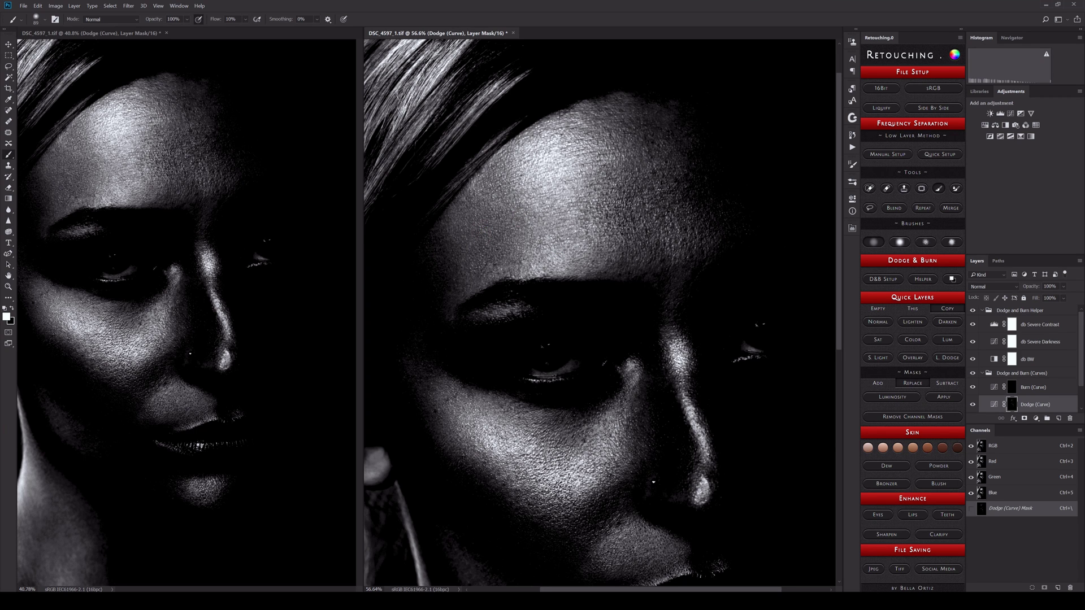
drag(759, 448, 828, 290)
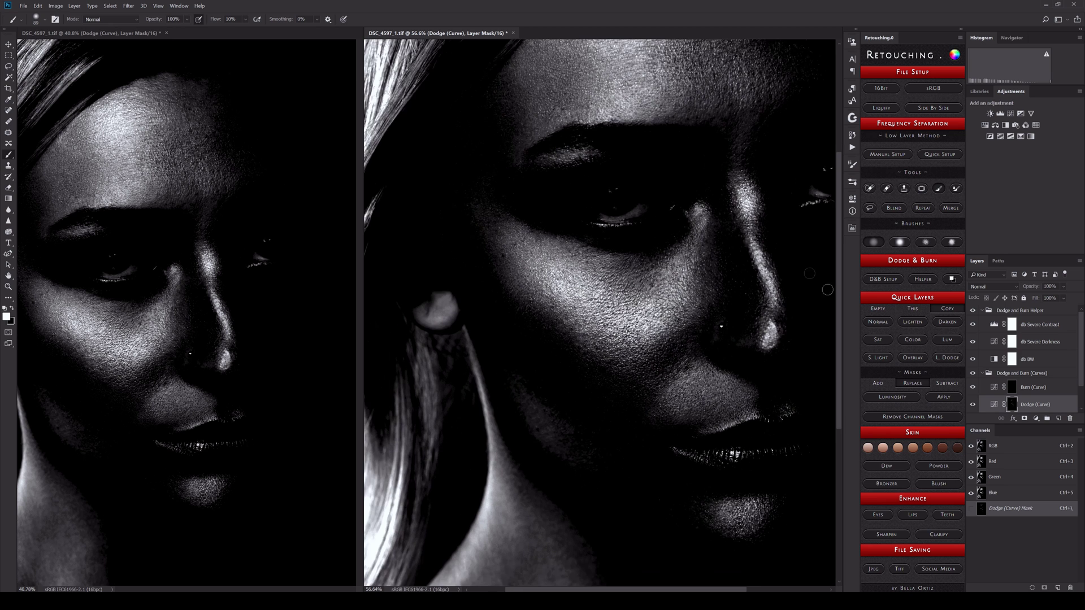
- Darken the cheek, eye, brow and forehead areas on the Burn (Curve) mask
click(977, 393)
mouse_move(539, 253)
mouse_down()
mouse_move(518, 216)
mouse_move(606, 253)
mouse_up()
drag(508, 197, 541, 205)
drag(709, 186, 667, 262)
scroll(666, 262, up, 1)
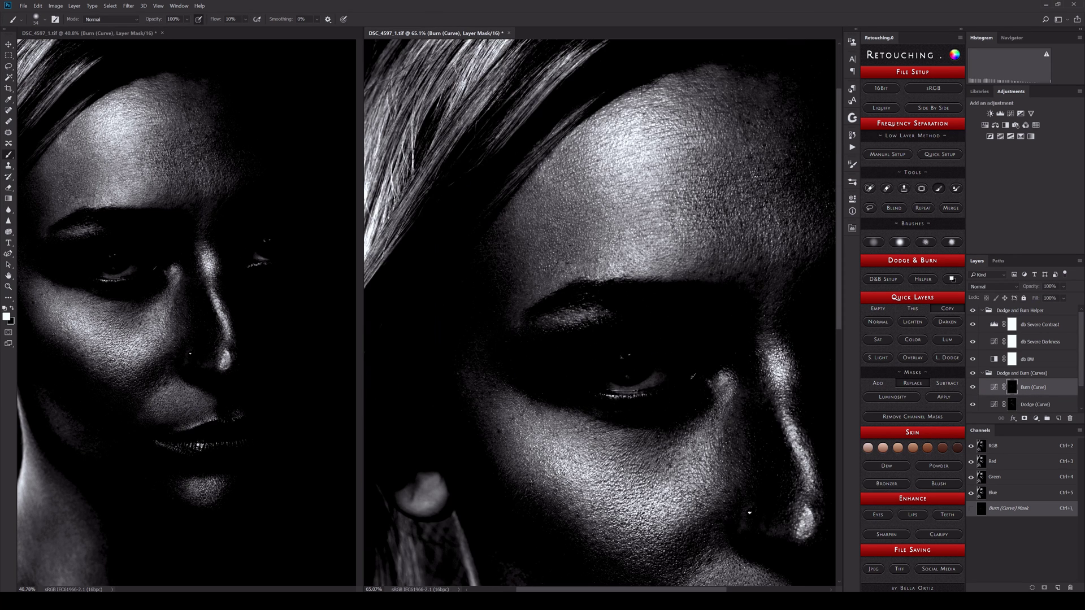
drag(545, 150, 557, 226)
mouse_move(531, 274)
mouse_down()
mouse_move(624, 180)
mouse_move(712, 221)
mouse_up()
mouse_move(660, 164)
mouse_down()
mouse_move(605, 96)
mouse_move(576, 90)
mouse_up()
key(bracketleft)
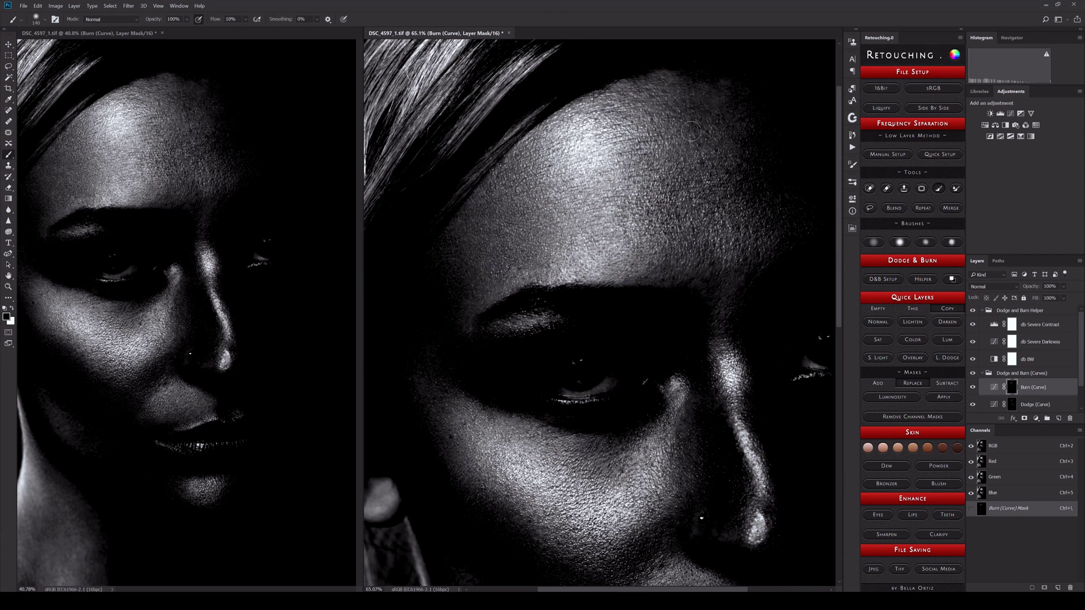
- Brighten the cheek left of the mouth on the Dodge (Curve) mask
click(1034, 404)
scroll(741, 218, down, 2)
scroll(650, 249, up, 3)
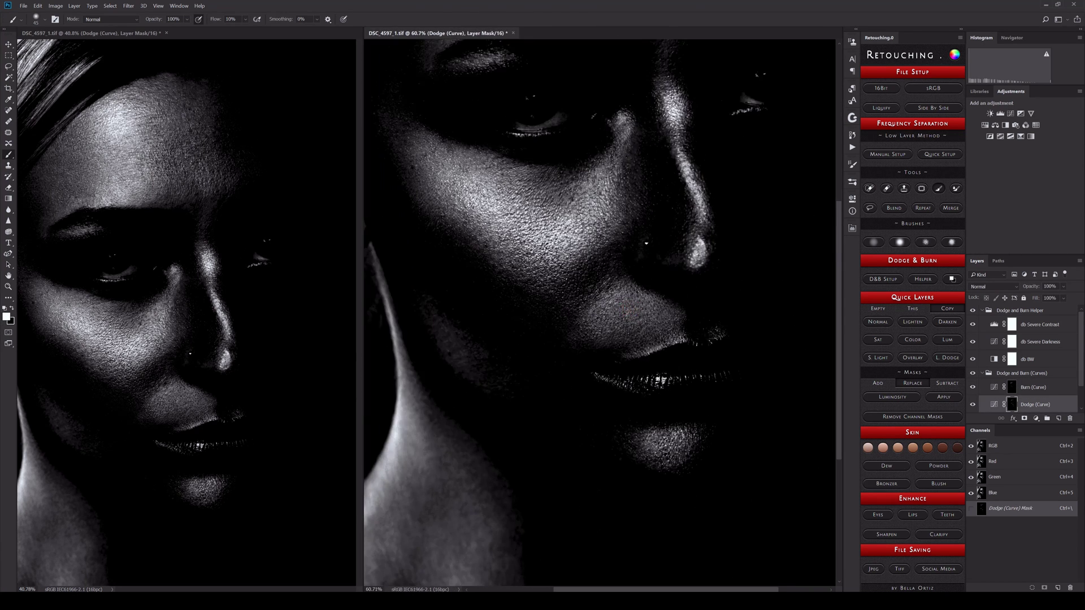
drag(622, 330, 668, 336)
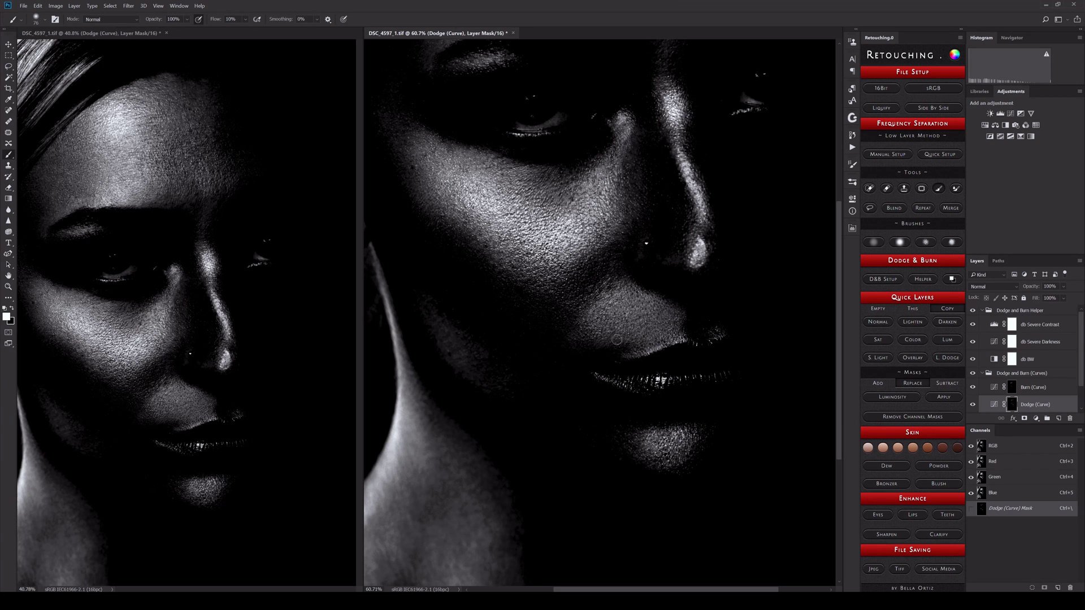
- Lower the db Severe Darkness helper layer's opacity to 38%
scroll(599, 311, down, 1)
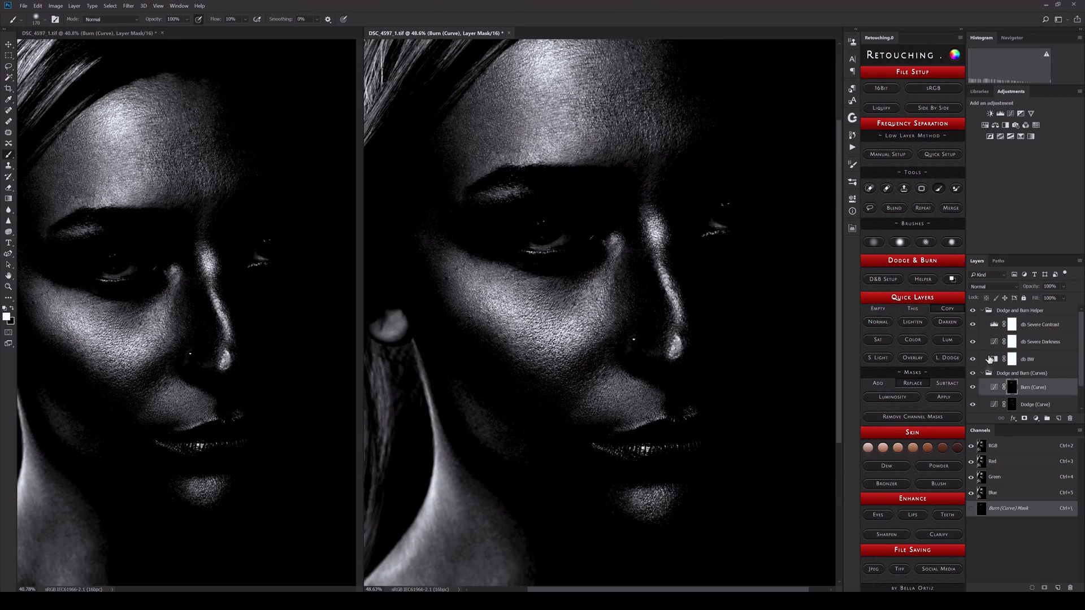
click(1039, 341)
drag(1062, 286, 1054, 295)
- Refine dodging and burning around the eye with a smaller brush on the Dodge/Burn masks
click(1040, 404)
scroll(622, 311, up, 1)
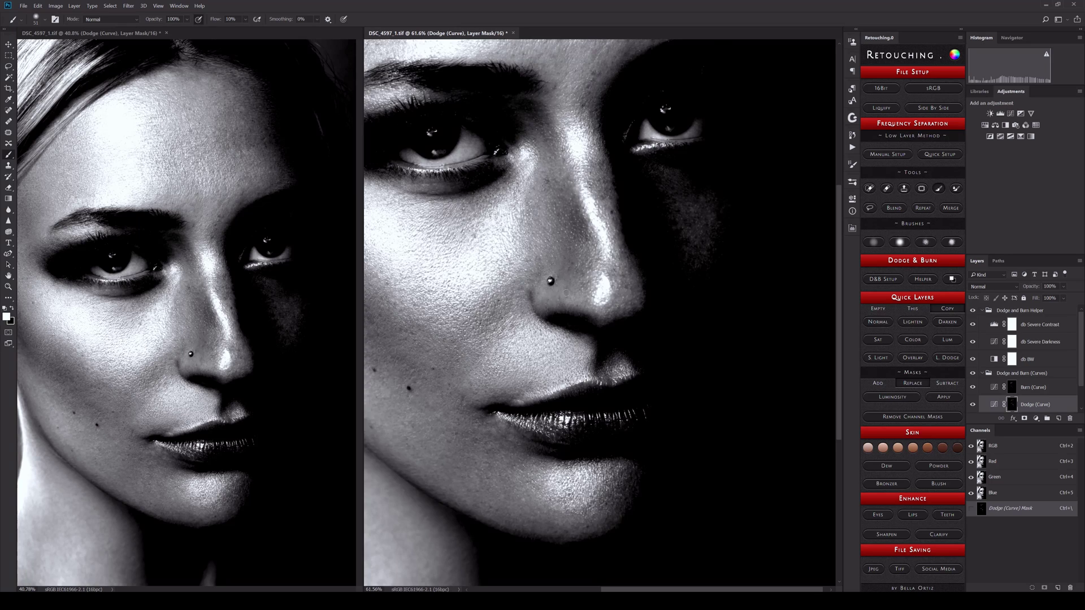
scroll(565, 282, up, 1)
scroll(593, 271, up, 1)
scroll(622, 282, up, 1)
scroll(700, 326, up, 1)
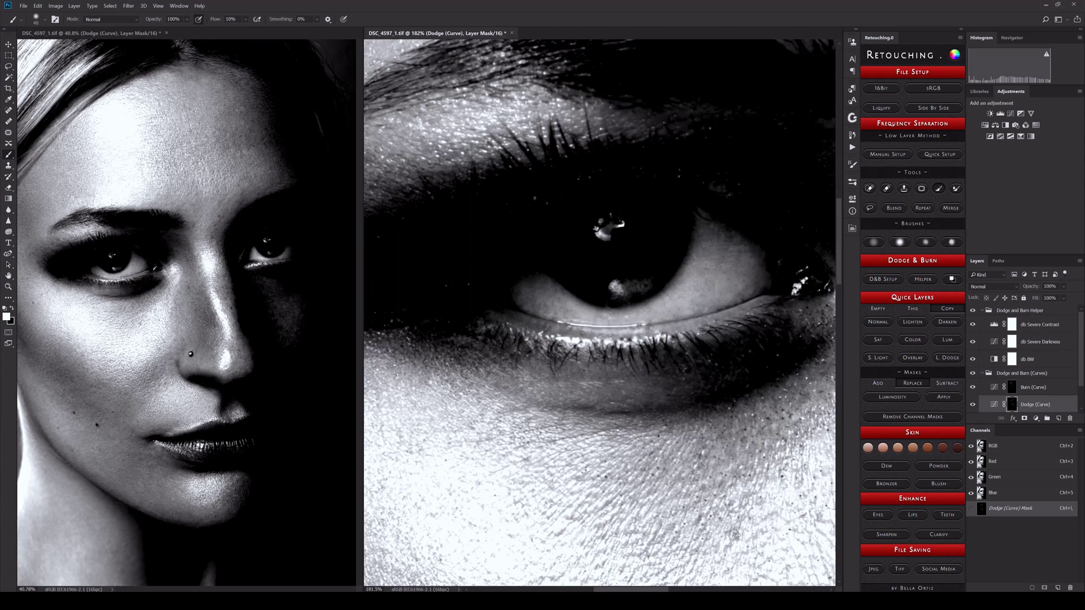
key(alt+bracketright)
key(x)
drag(732, 253, 562, 267)
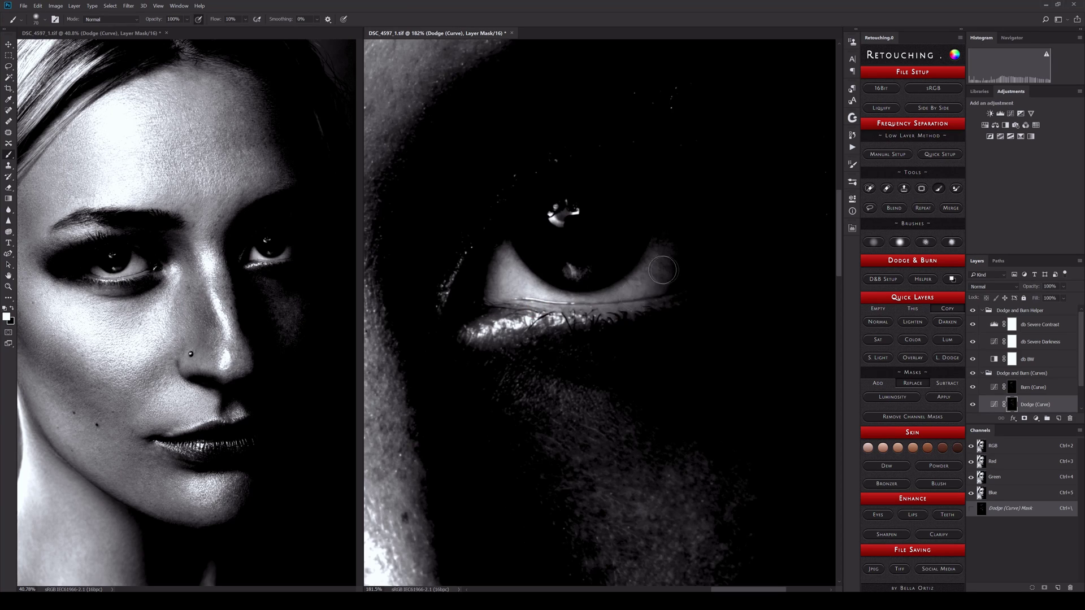
- Collapse and hide the Dodge and Burn Helper group to check the full-colour portrait
key(ctrl+0)
scroll(625, 278, up, 2)
click(981, 310)
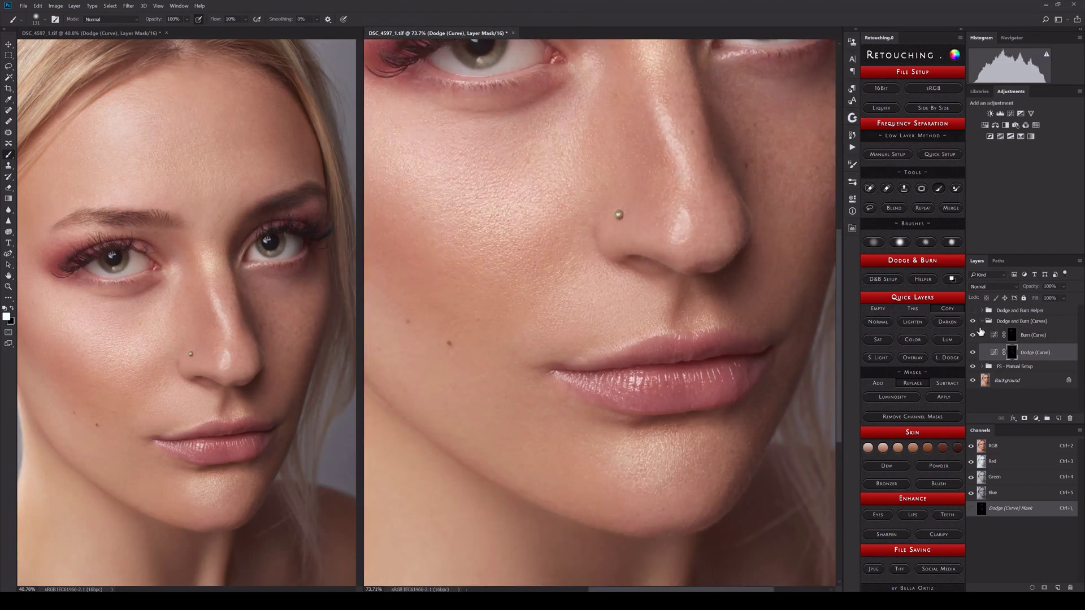
scroll(664, 255, up, 2)
click(973, 311)
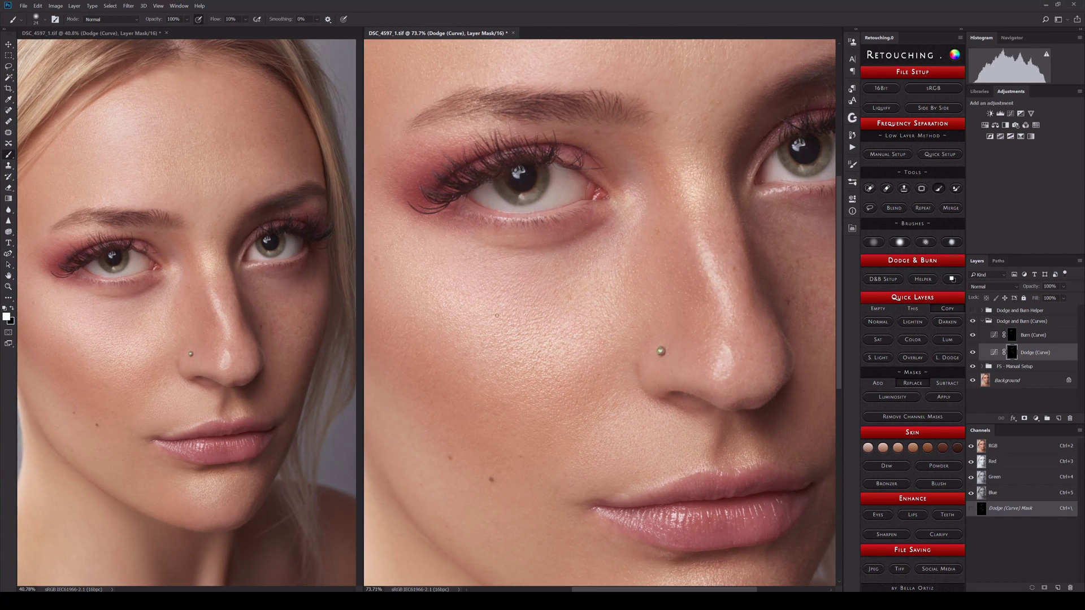
- Target the Burn (Curve) layer, show its mask settings and fit the whole portrait in view
drag(631, 219, 636, 251)
key(alt+])
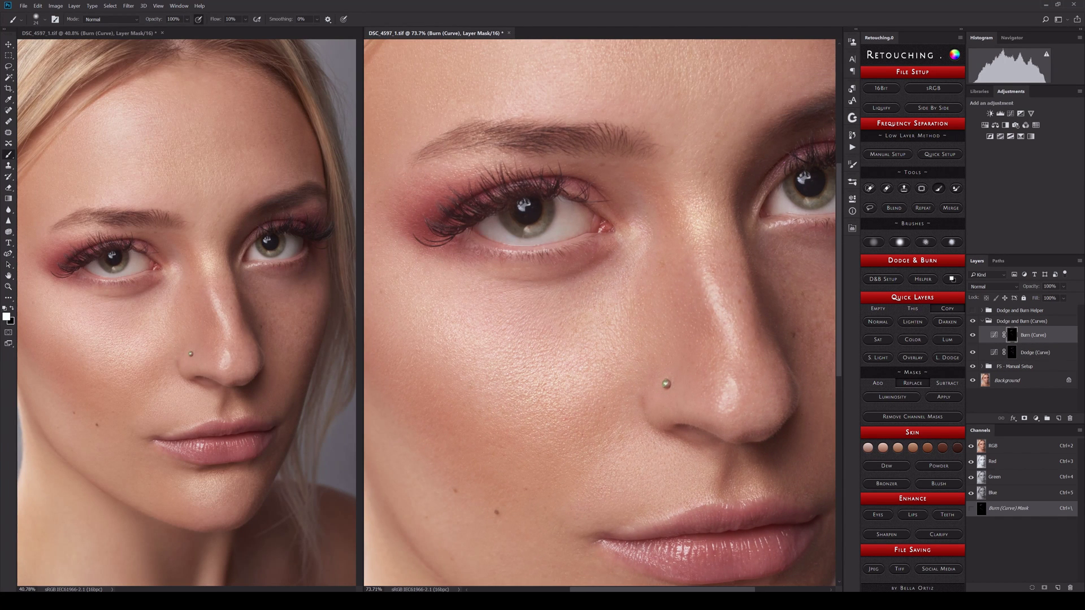
click(994, 335)
key(ctrl+0)
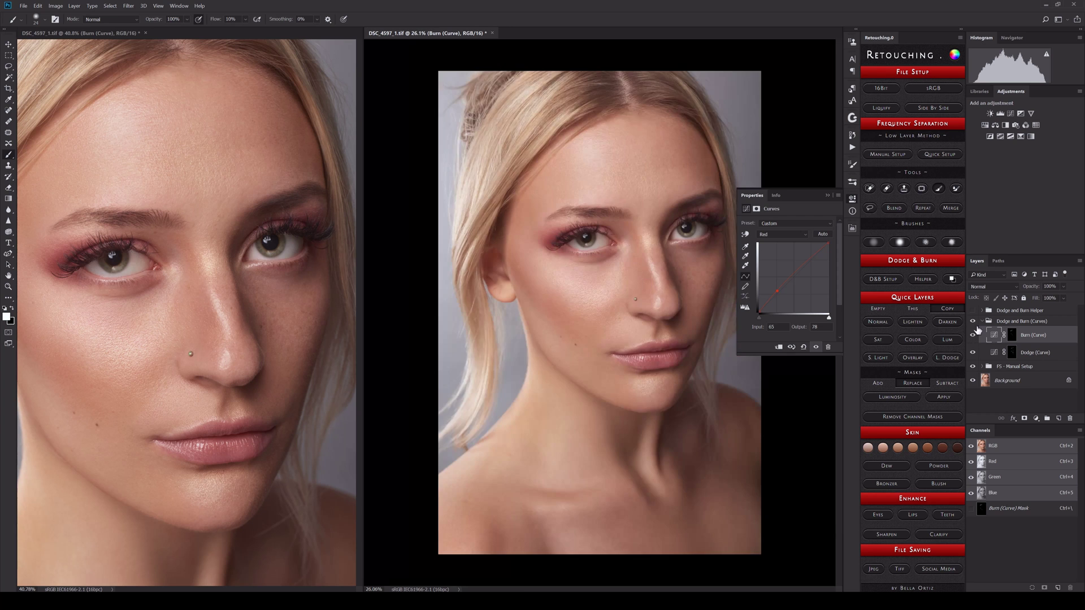
scroll(658, 291, up, 5)
key(ctrl+backslash)
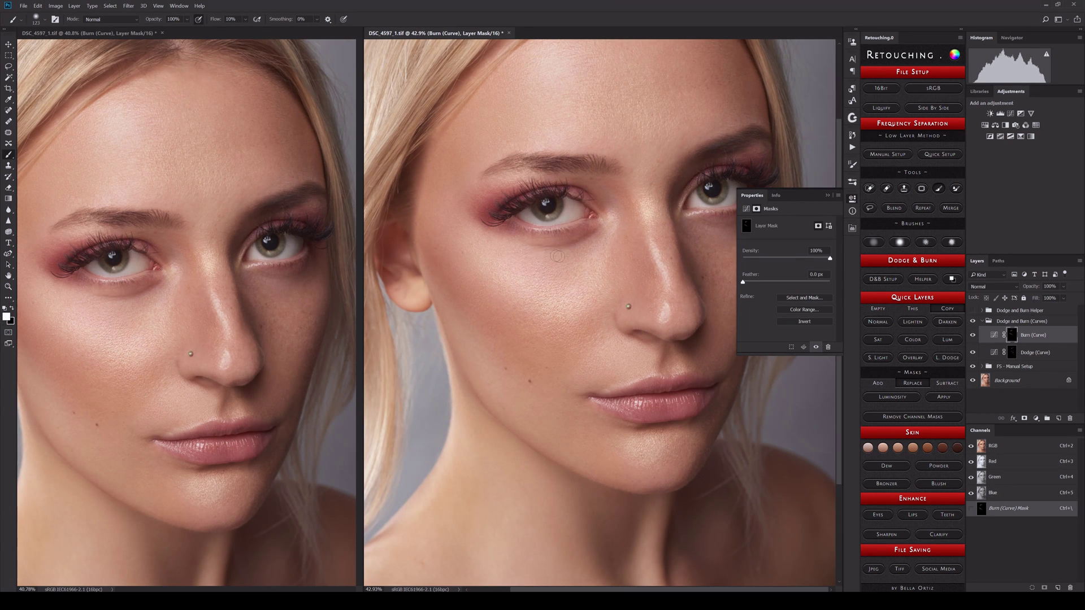
- Alternate dodging and burning over cheeks, nose and chin, comparing against the unretouched image
key(alt+bracketleft)
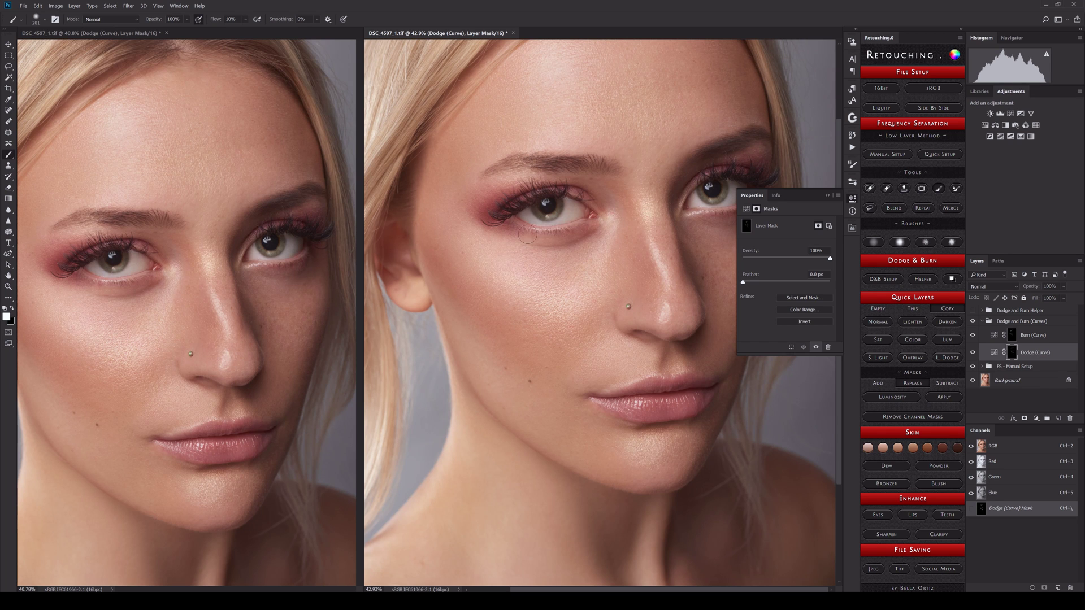
scroll(570, 278, down, 3)
key(alt+bracketright)
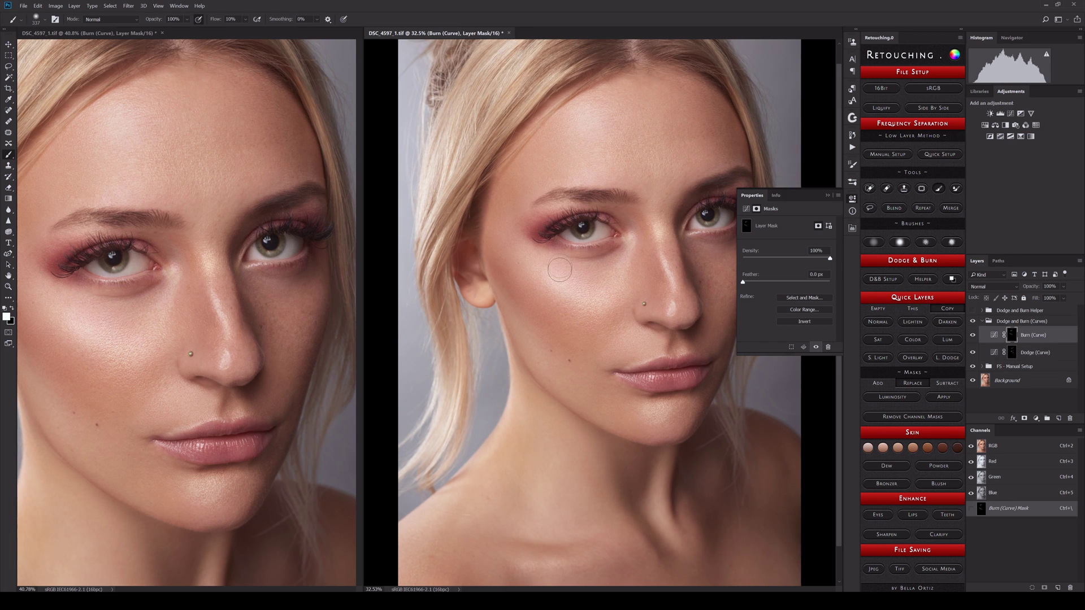
click(972, 321)
scroll(599, 282, down, 2)
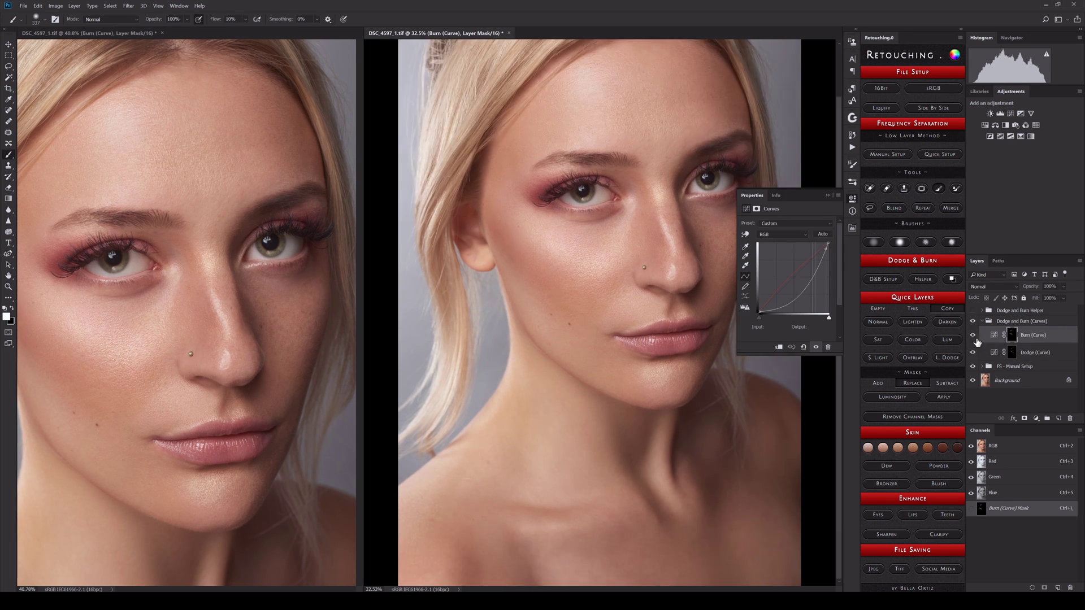
key(alt+bracketleft)
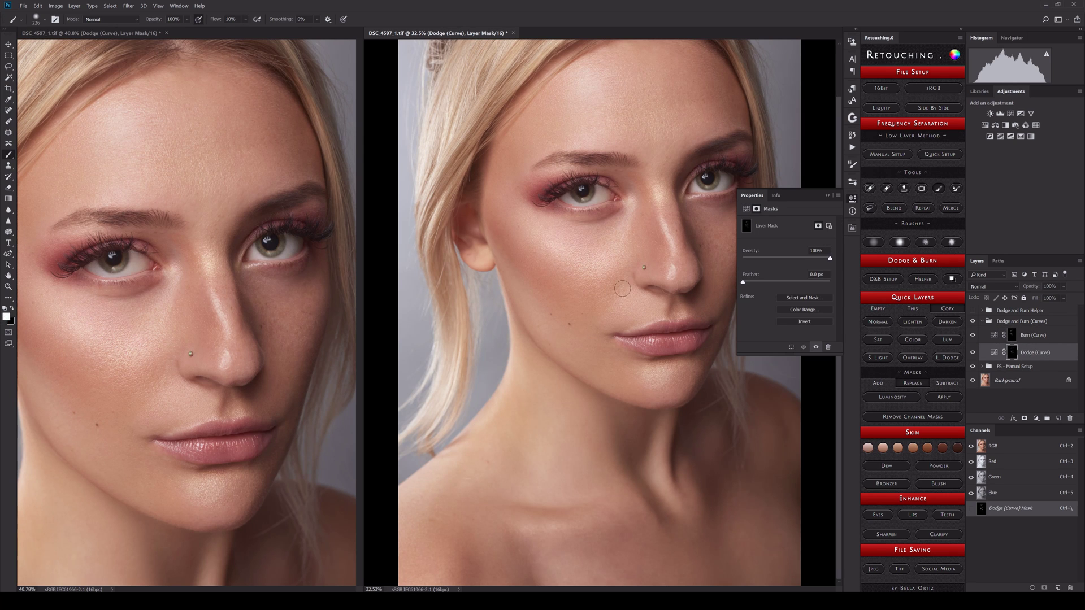
key(alt+bracketright)
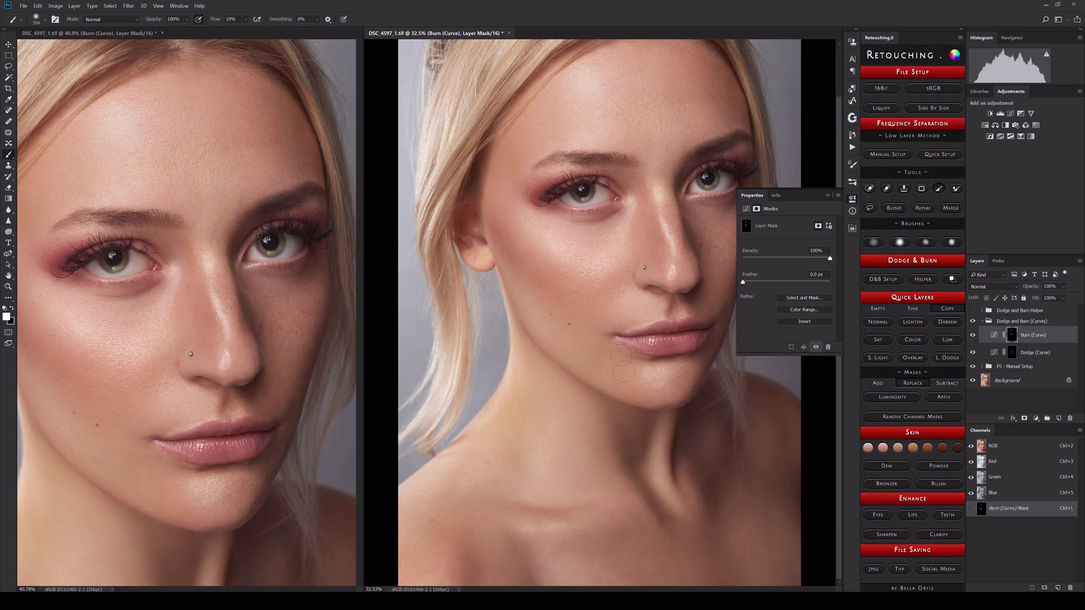
scroll(654, 274, up, 1)
key(alt+bracketleft)
key(x)
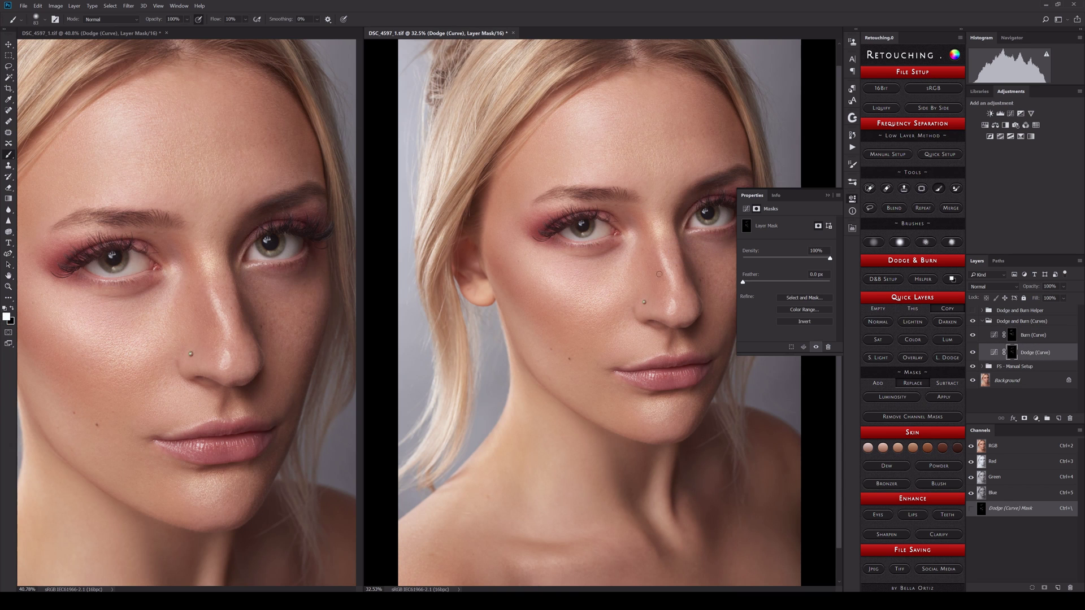
key(bracketright)
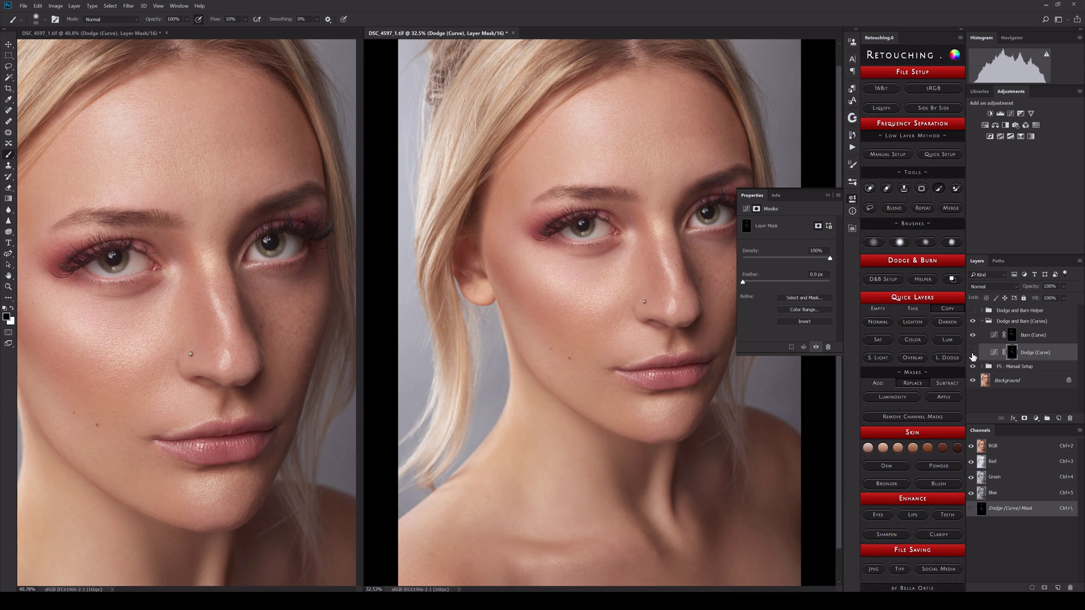
- Toggle the black-and-white Dodge and Burn Helper view on and off to check the shaping
click(972, 310)
scroll(462, 469, down, 1)
key(bracketright)
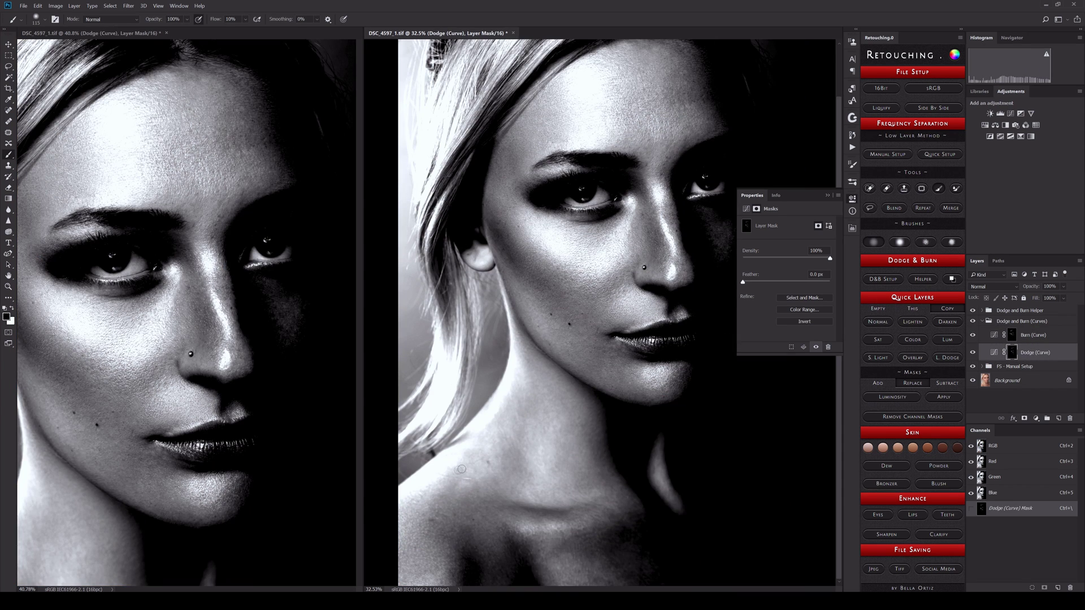
key(x)
key(F5)
key(F5)
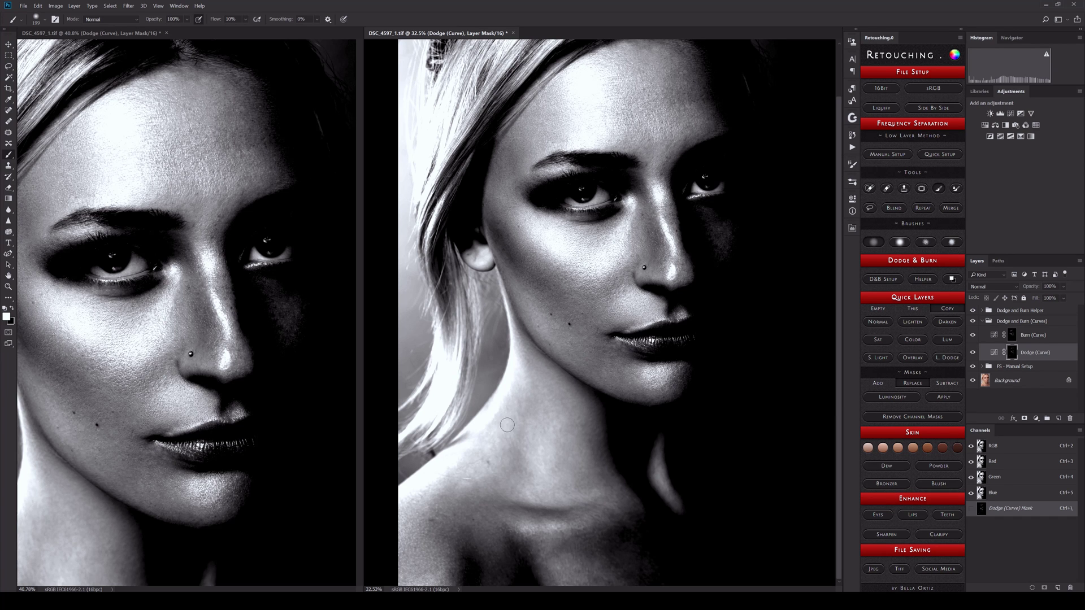
click(972, 311)
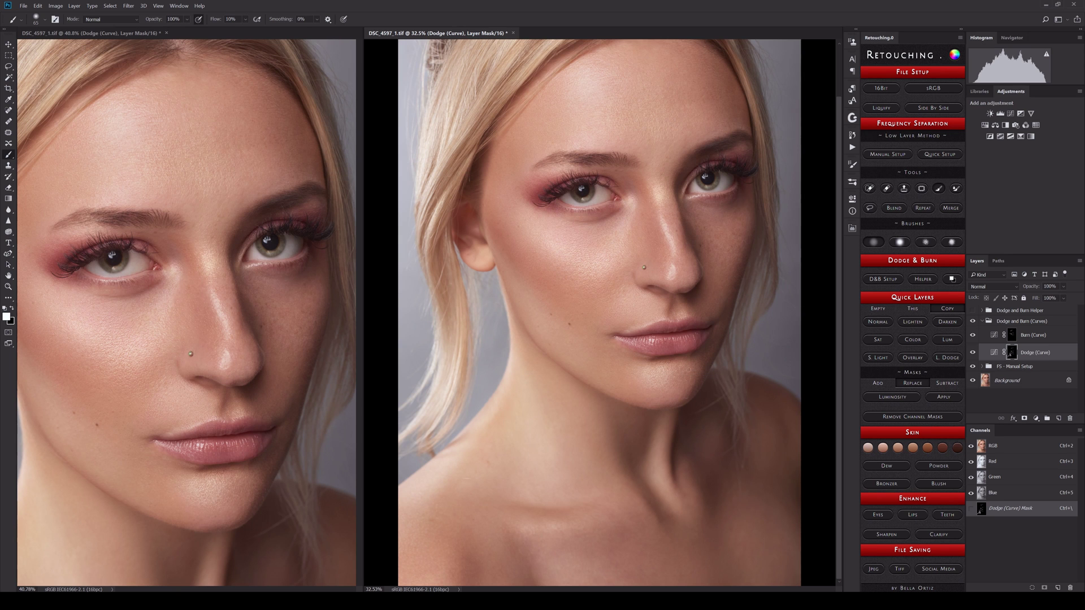
- Return to the full portrait and burn along the jaw with a smaller brush
scroll(601, 259, up, 5)
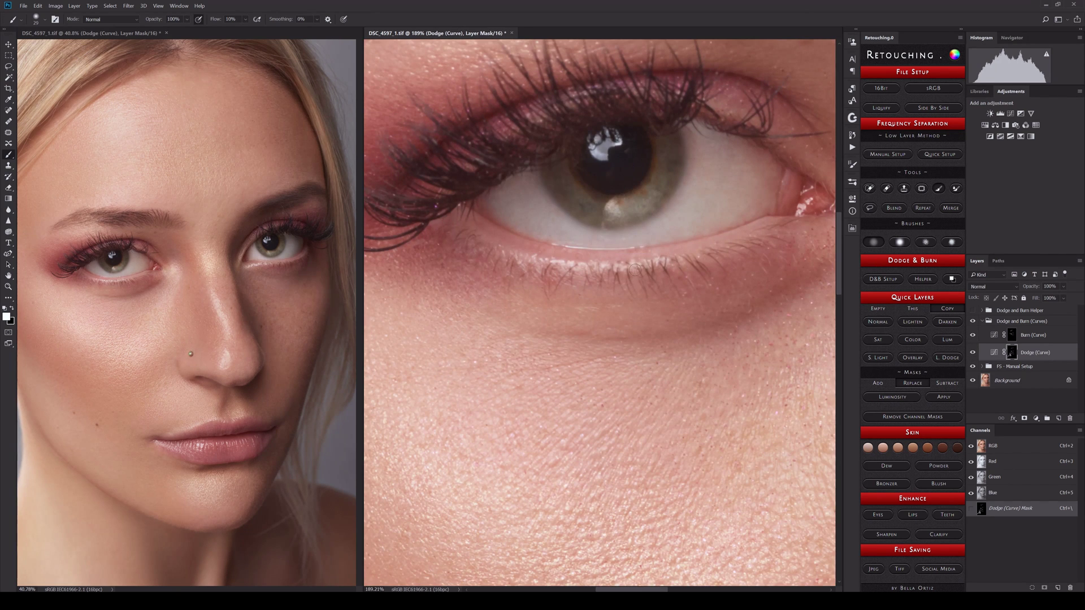
scroll(599, 231, right, 10)
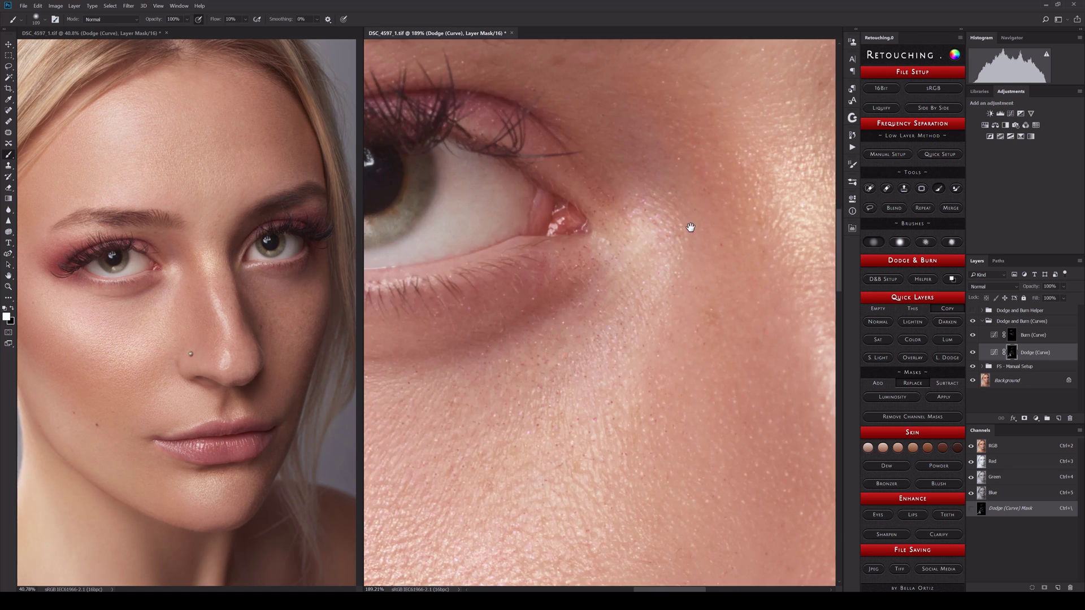
key(ctrl+0)
key(alt+bracketright)
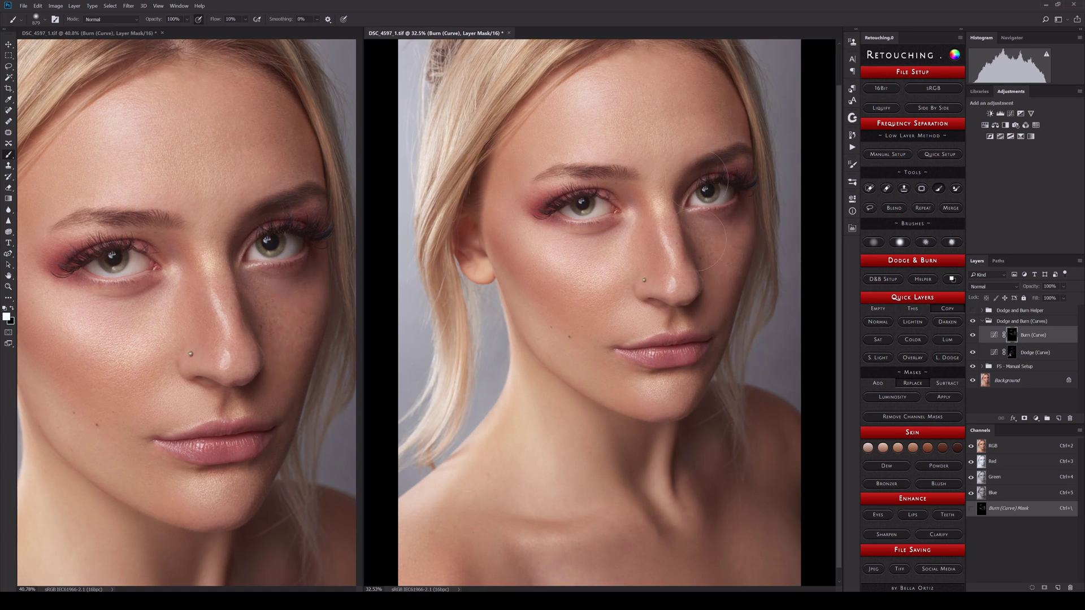
key(bracketleft)
key(bracketleft)
key(bracketleft)
scroll(565, 368, down, 1)
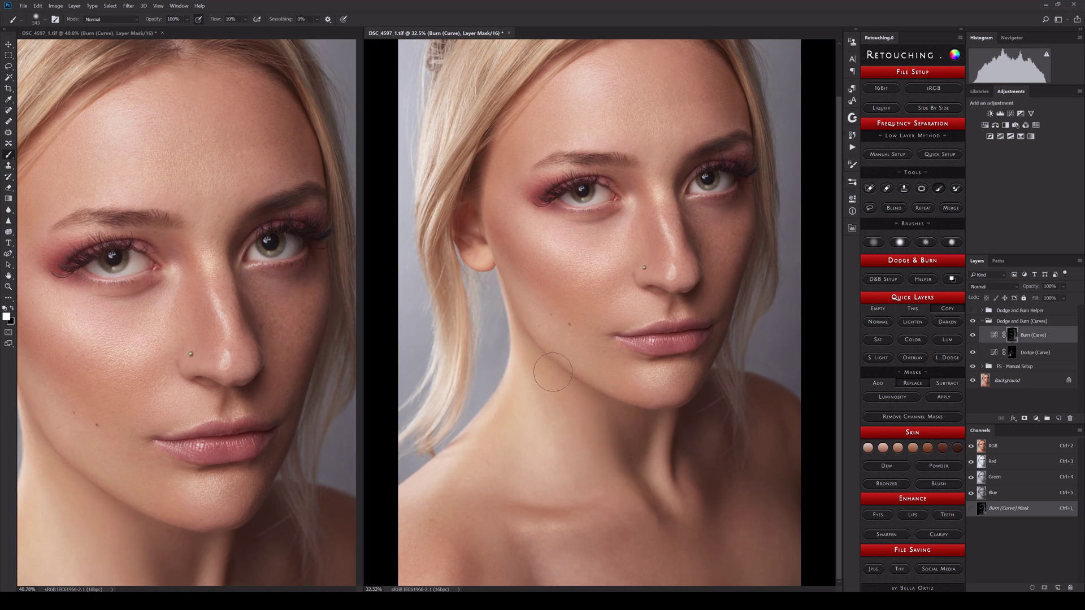
key(x)
key(bracketleft)
key(bracketleft)
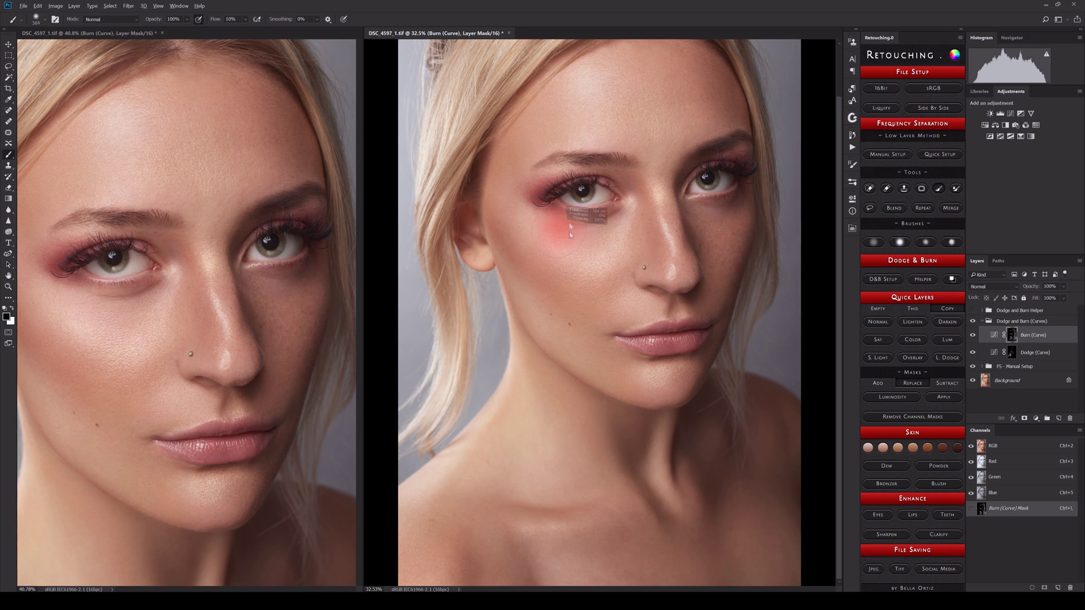
- Burn the right background edge with a large brush, then darken under the nose tip
key(x)
key(bracketright)
key(bracketright)
key(bracketright)
scroll(617, 70, up, 2)
key(bracketright)
key(bracketright)
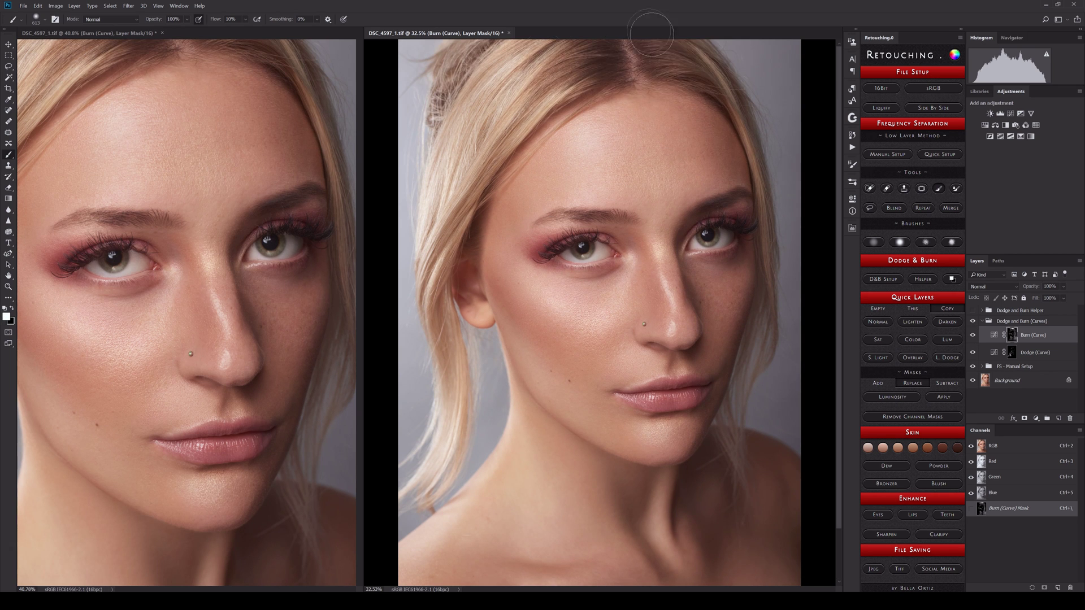
drag(769, 45, 758, 478)
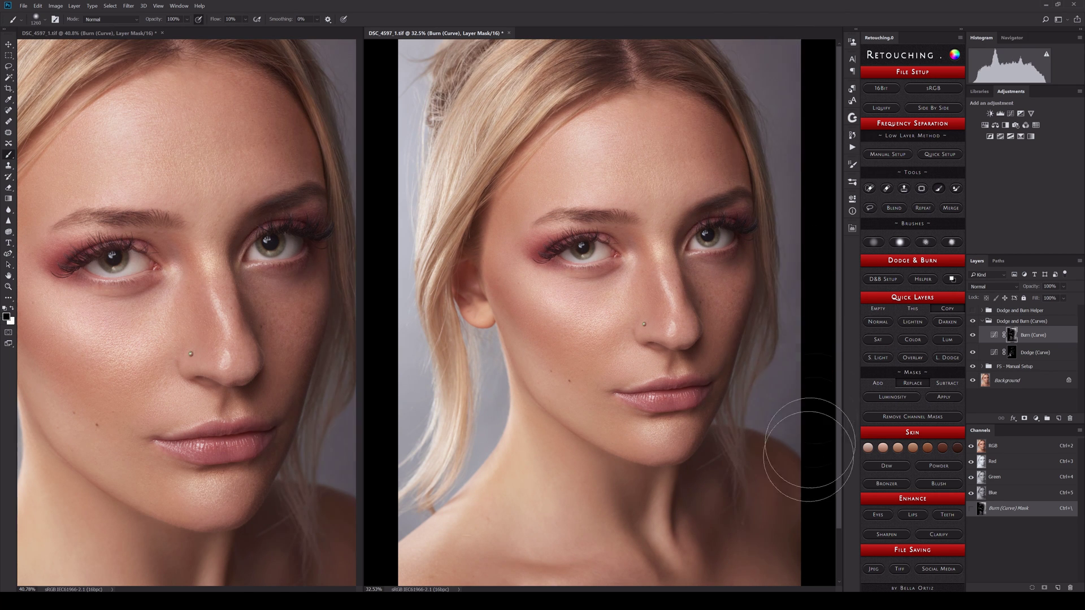
alt+right_click(695, 376)
drag(655, 347, 662, 341)
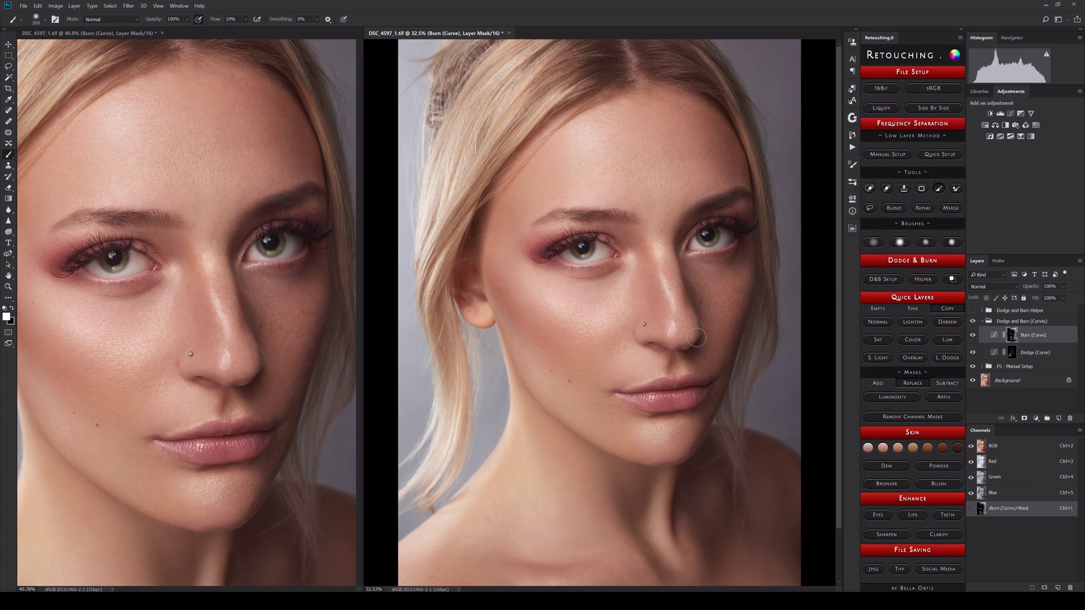
- Alternately dodge and burn the cheek beside the nose with small brushes at higher zoom
scroll(678, 282, down, 2)
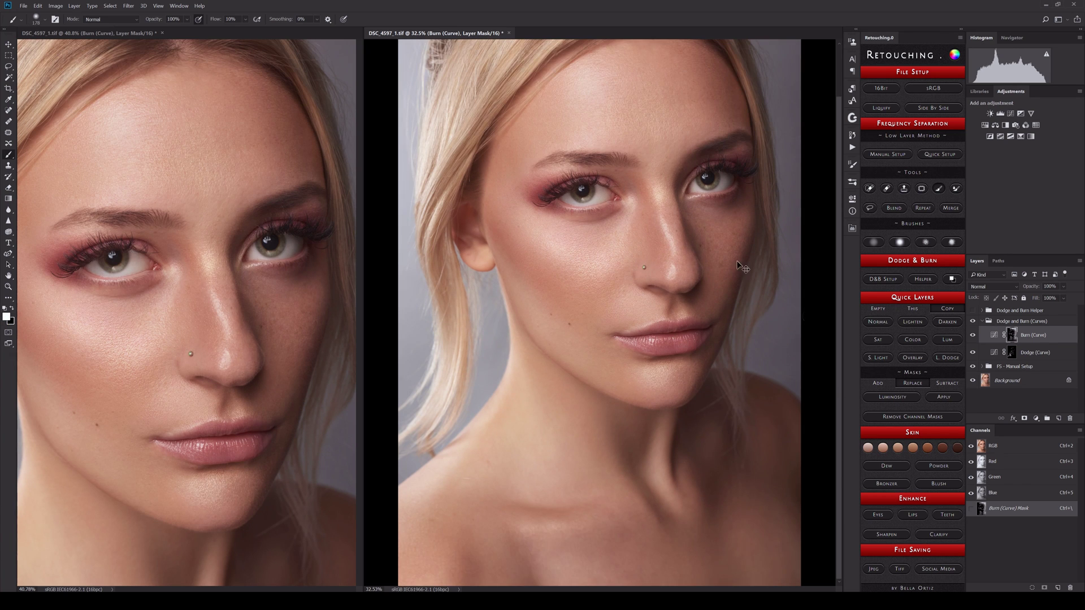
key(alt+bracketleft)
alt+right_click(658, 322)
scroll(681, 319, up, 1)
alt+right_click(722, 406)
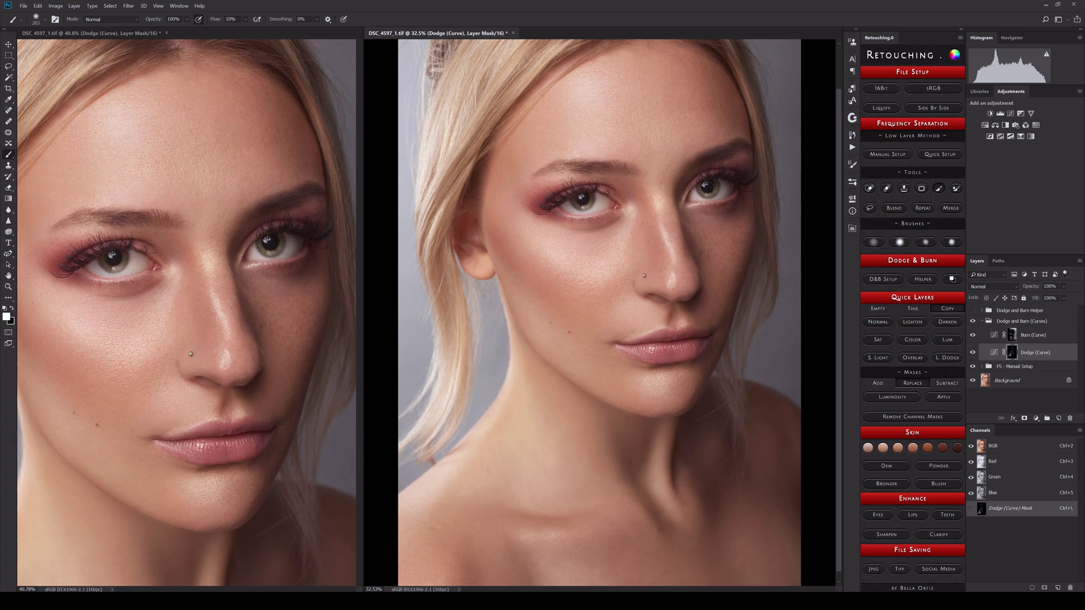
key(alt+bracketright)
alt+right_click(593, 97)
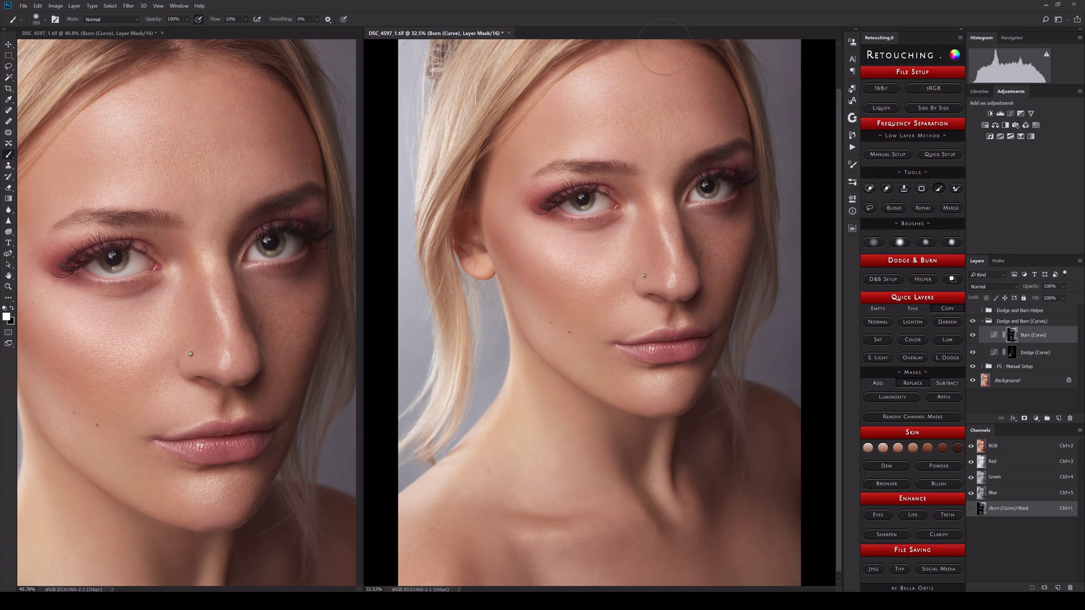
alt+right_click(664, 49)
scroll(611, 299, up, 5)
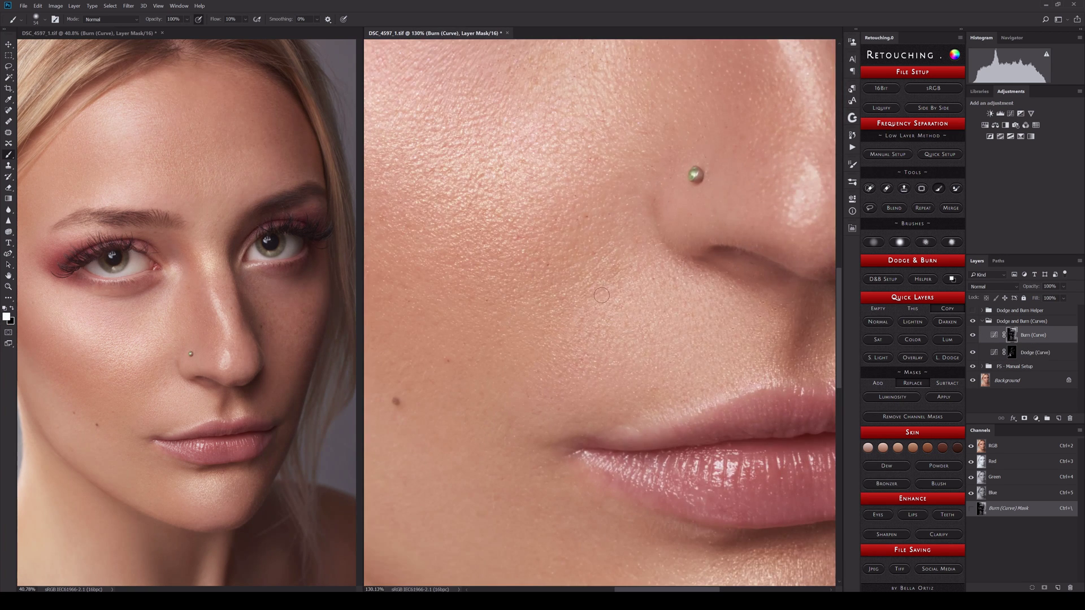
scroll(622, 277, up, 1)
key(alt+bracketleft)
alt+right_click(624, 270)
scroll(576, 289, down, 5)
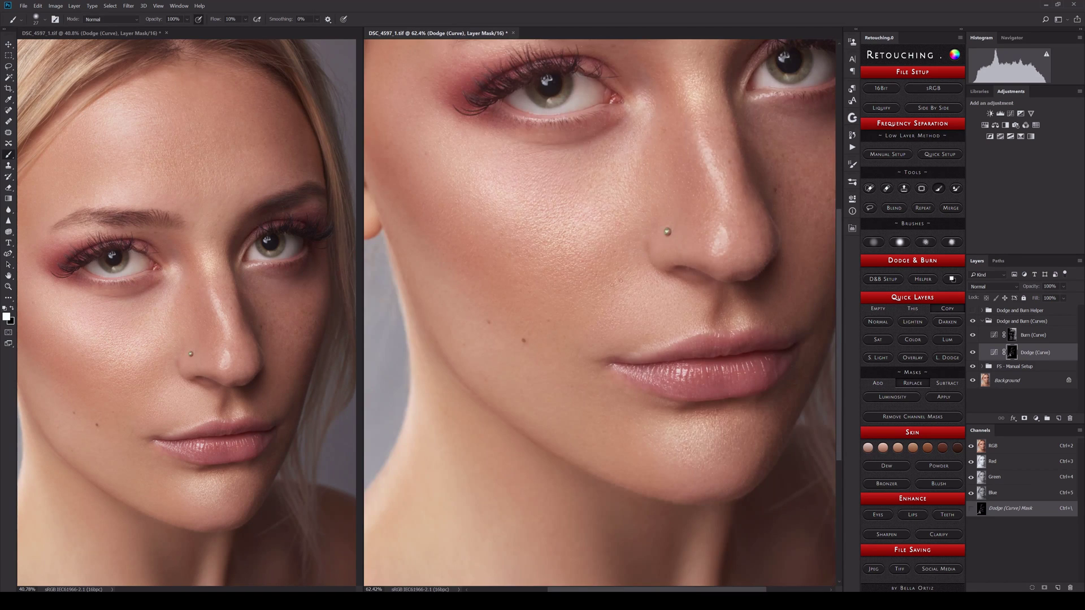
- Target Heal/Clone/Patch, add the Paint/Blend/Clone and Blending layers, and reveal the Burn and Dodge layers
click(869, 188)
scroll(541, 278, up, 3)
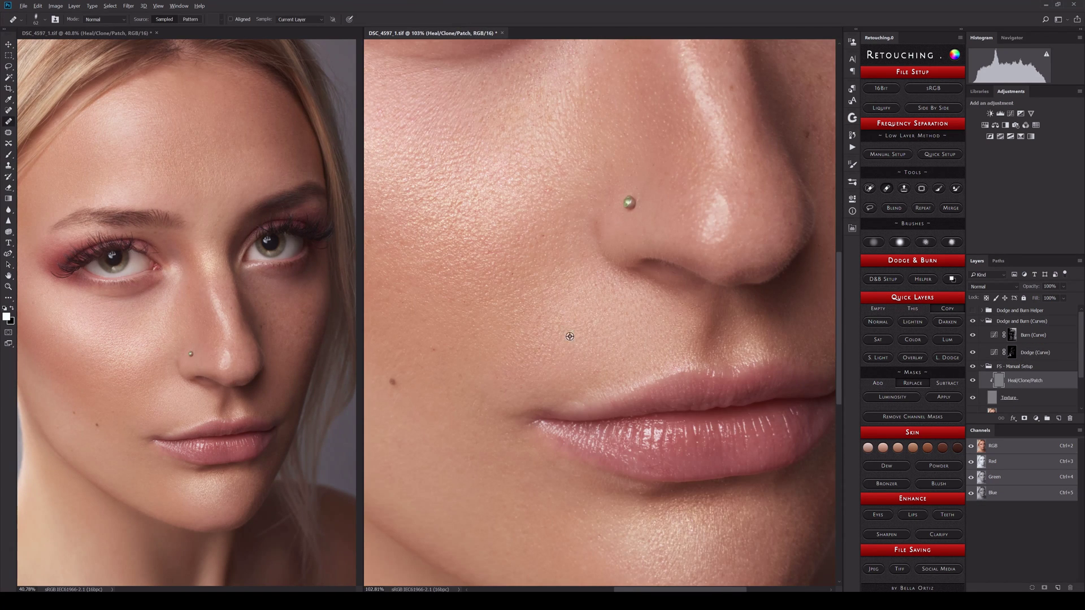
click(893, 208)
scroll(565, 282, down, 3)
scroll(531, 283, up, 4)
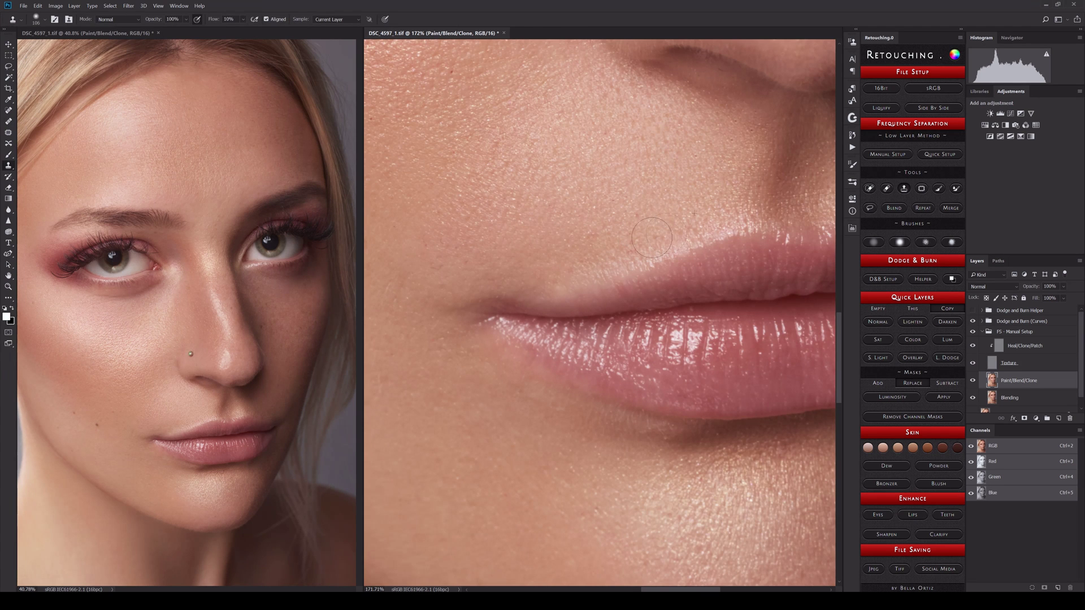
scroll(652, 237, down, 6)
click(982, 321)
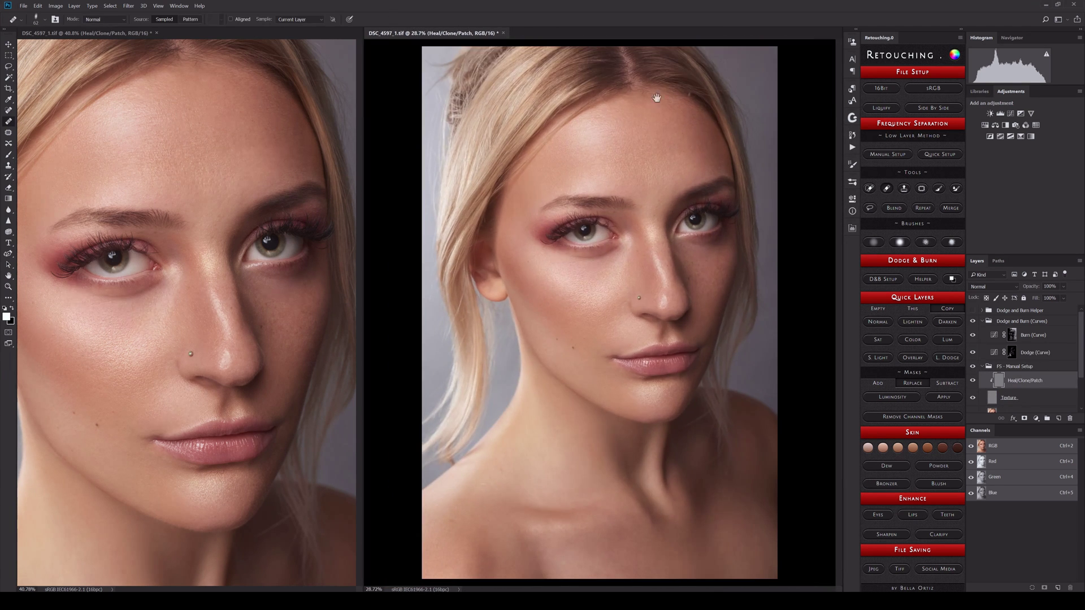
scroll(653, 124, up, 5)
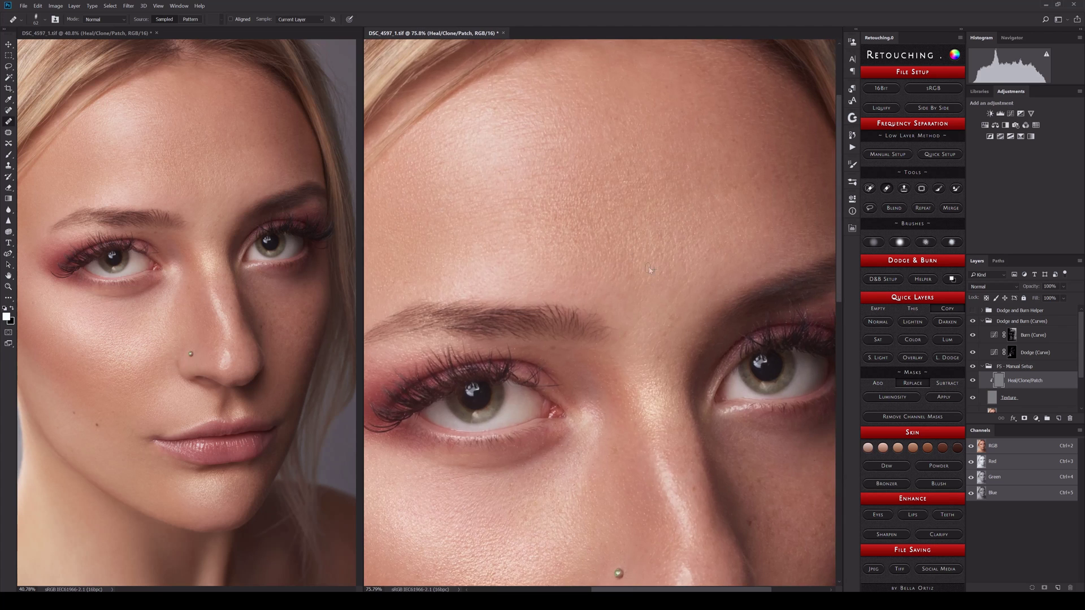
scroll(565, 112, down, 5)
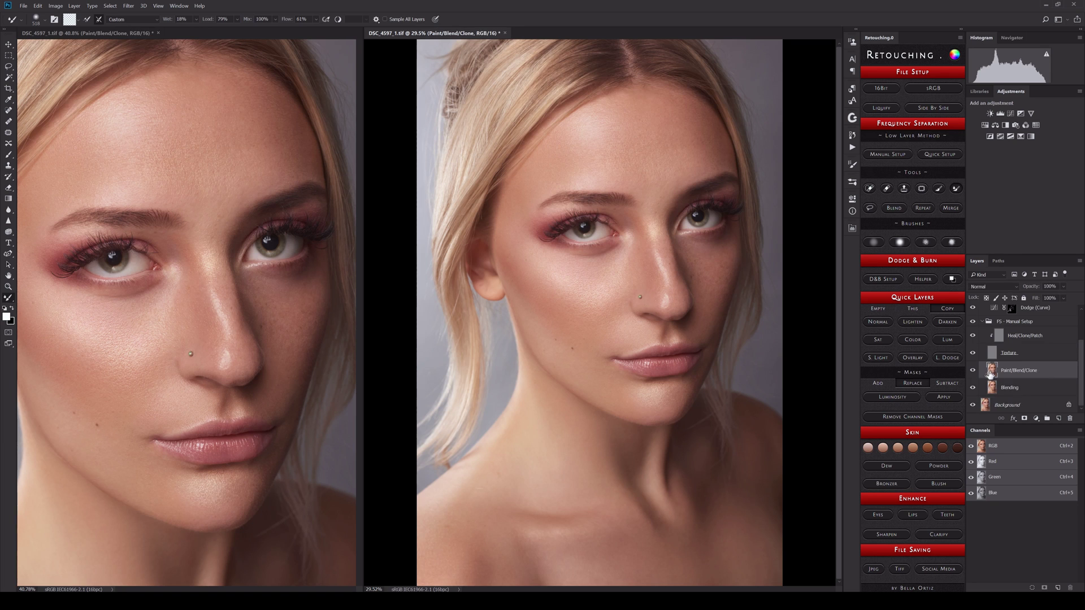
- Dodge the jawline, neck and collarbone, then add a 50% Dodge and Burn (Soft Light) layer
drag(514, 500, 611, 522)
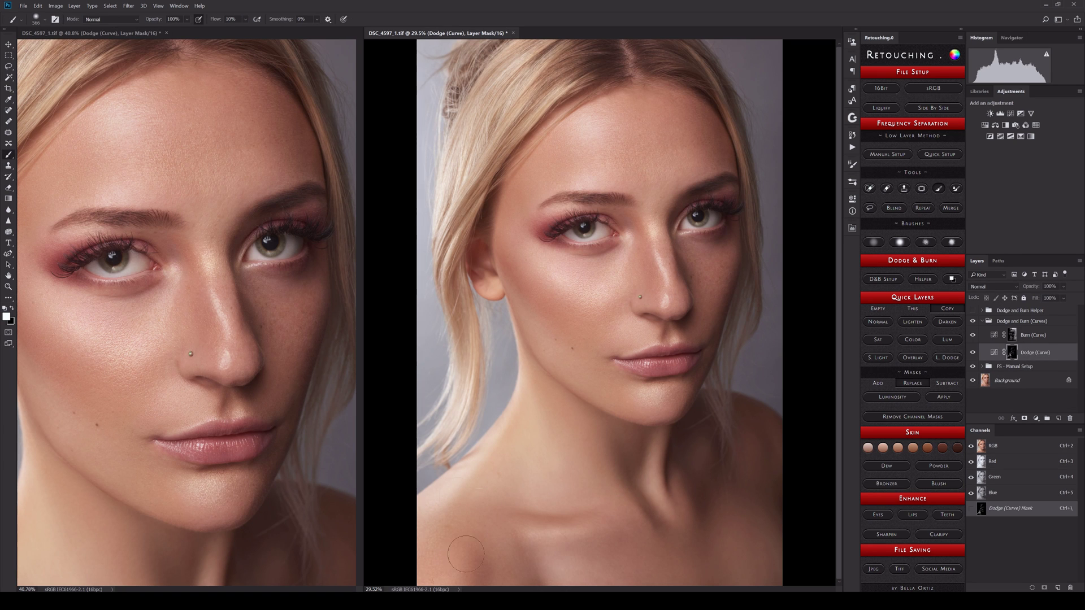
mouse_move(571, 452)
mouse_down()
mouse_move(562, 404)
mouse_move(536, 452)
mouse_up()
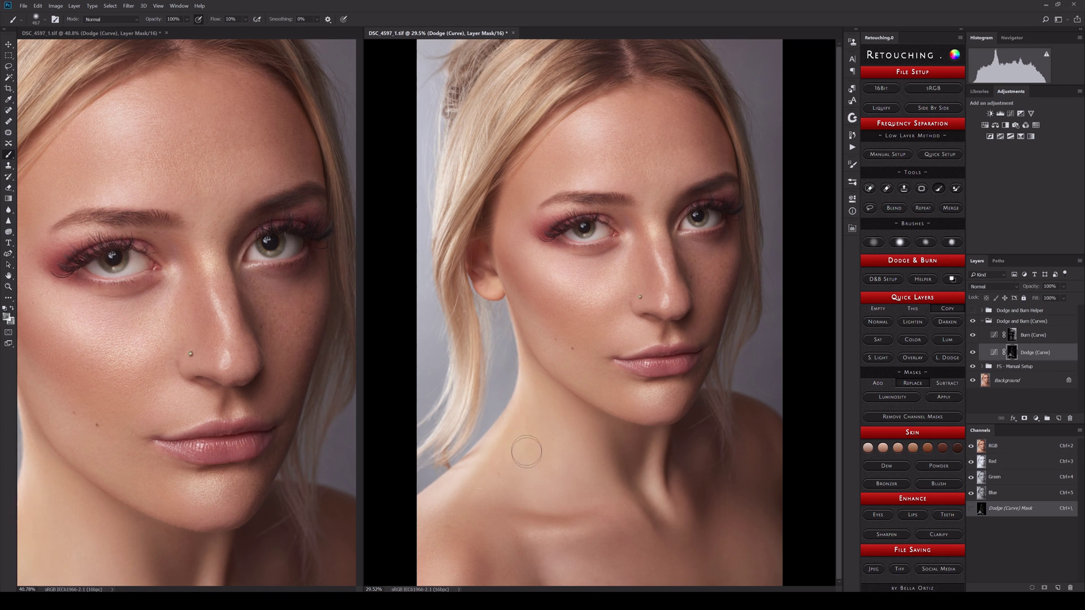
key(x)
drag(665, 397, 641, 405)
key(x)
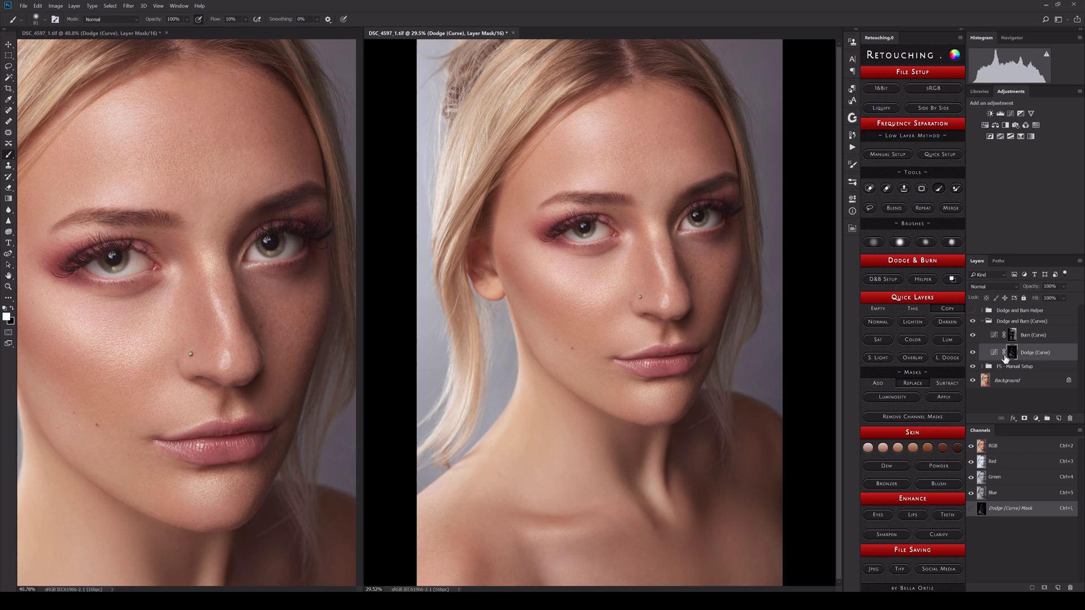
click(882, 278)
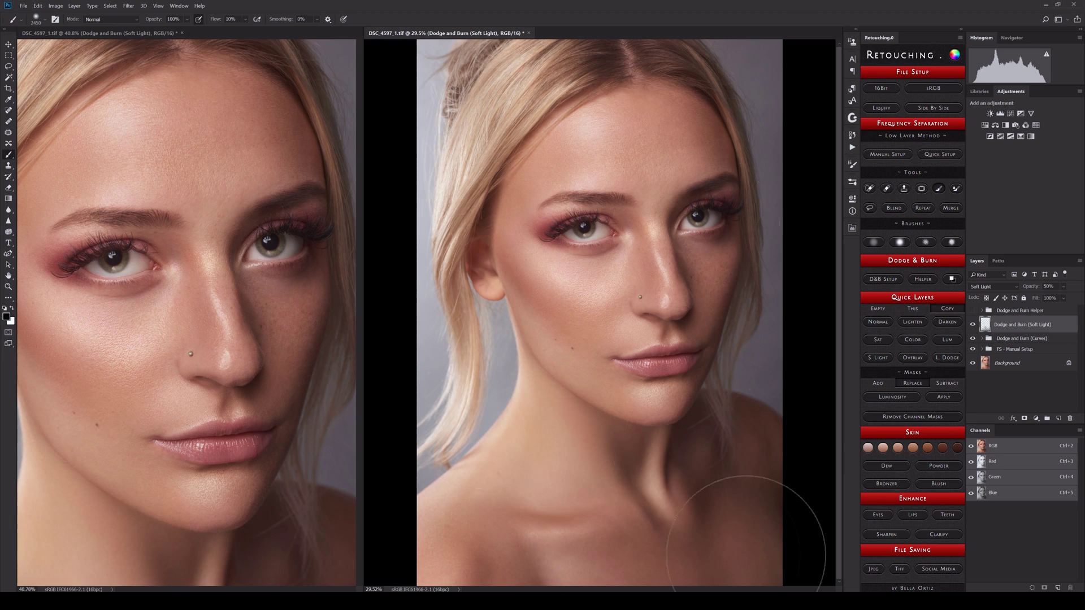
- Paint soft-light darkening near the outer eye corner and along the neck
drag(540, 149, 586, 148)
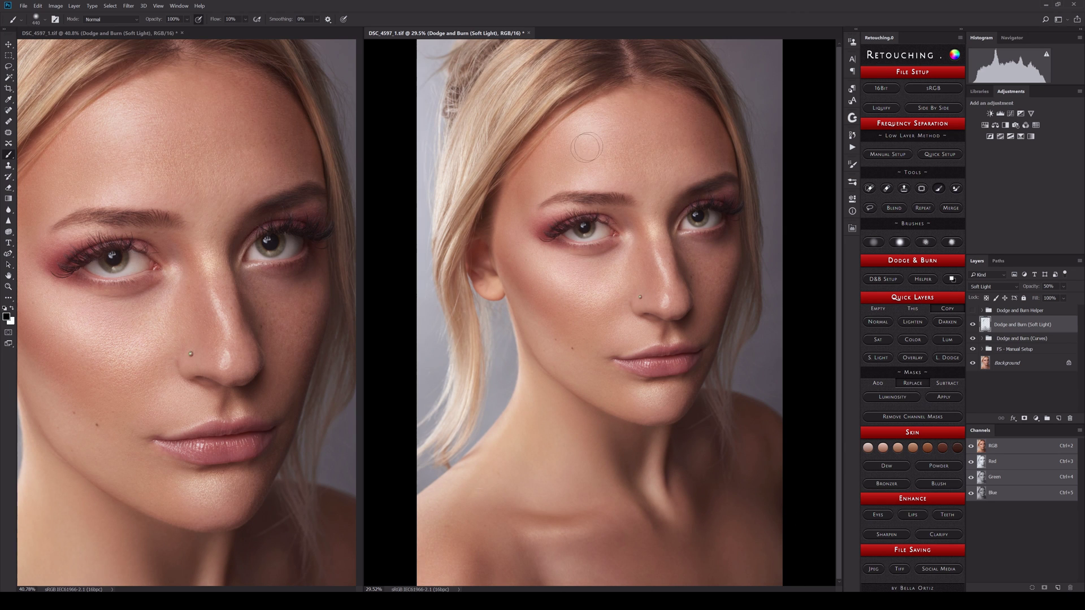
drag(565, 214, 533, 213)
drag(559, 195, 533, 213)
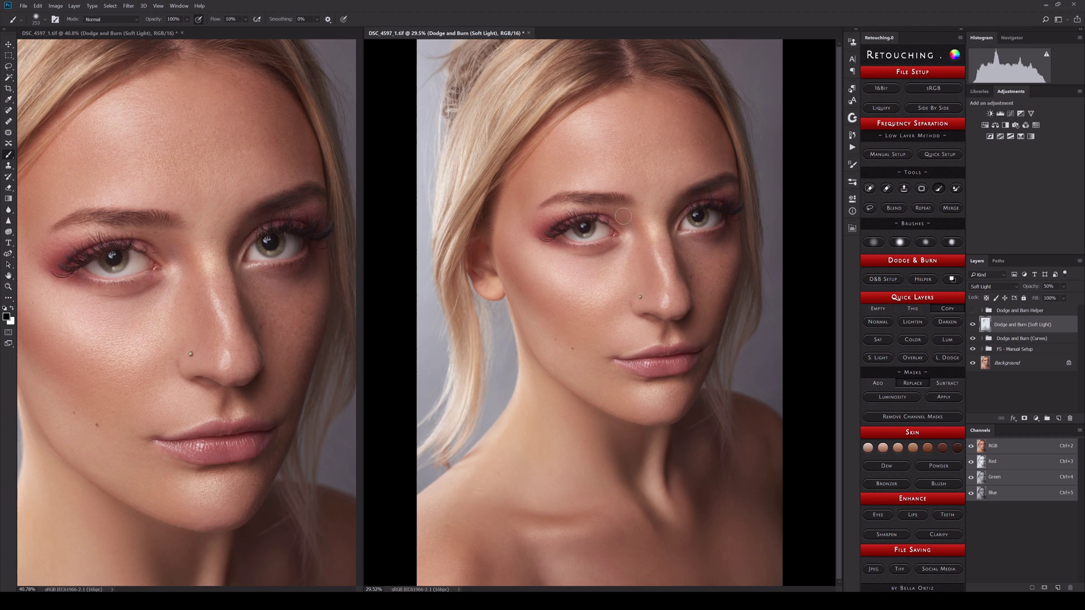
key(x)
drag(656, 467, 680, 474)
key(x)
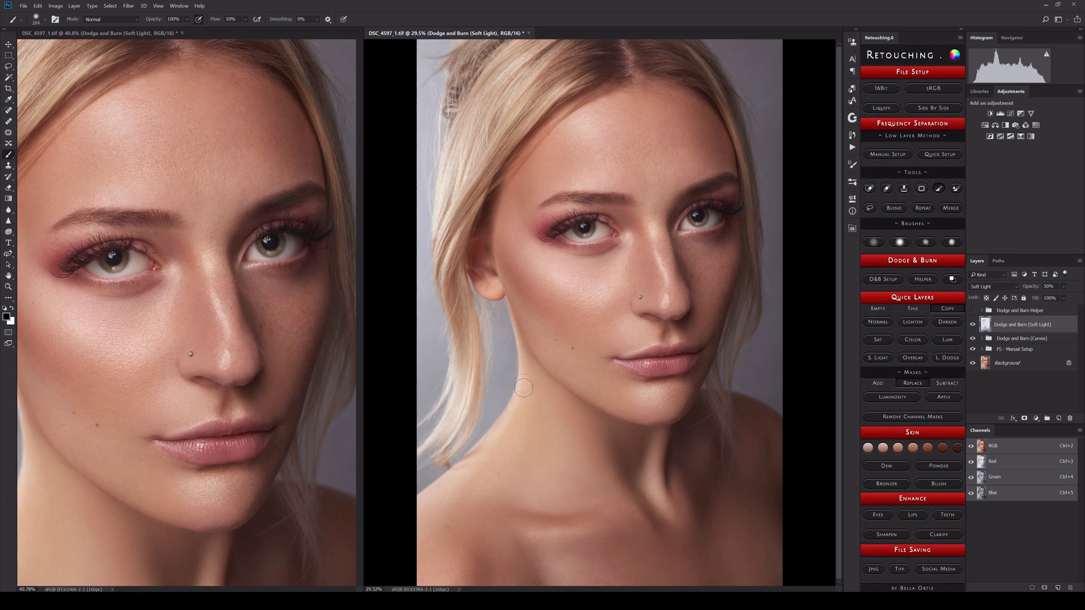
- Inspect the nose, cheek and lips up close, then paint soft-light strokes over the cheek
key(x)
key(x)
scroll(678, 322, up, 3)
drag(470, 179, 508, 242)
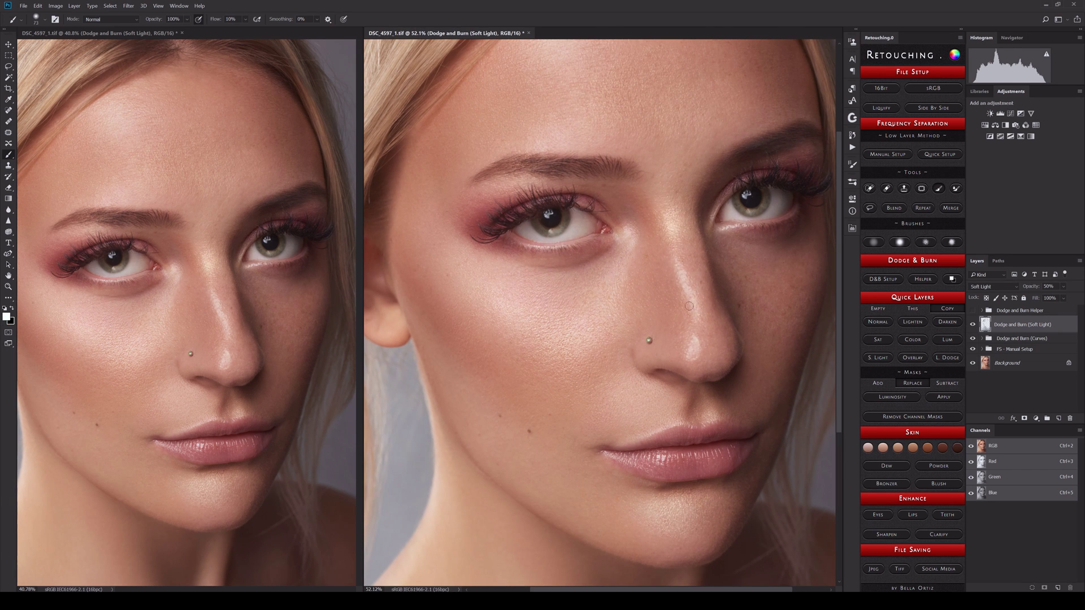
drag(655, 385, 645, 272)
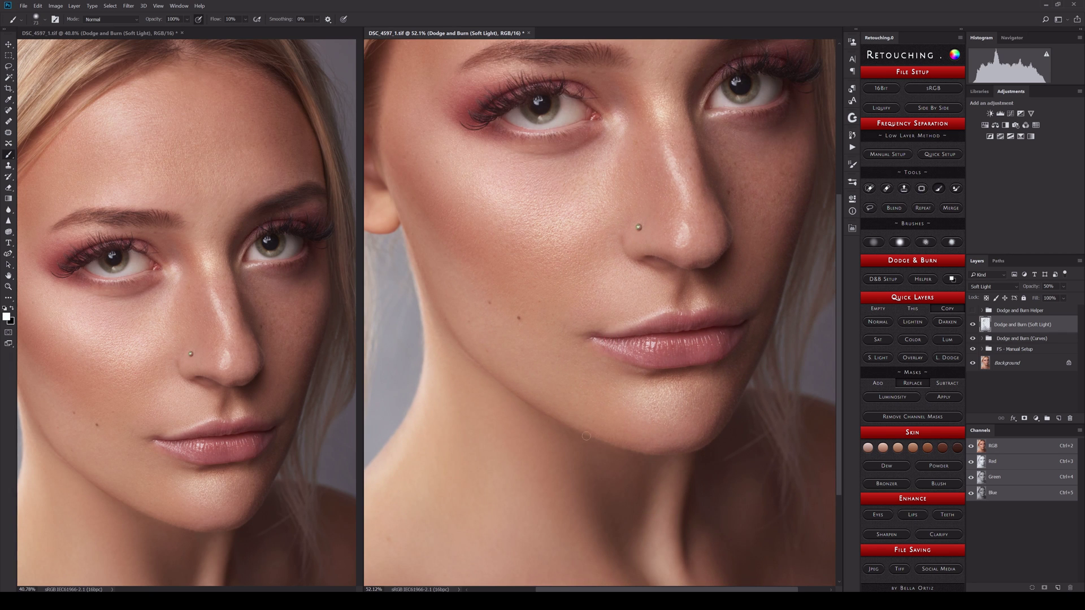
key(ctrl+0)
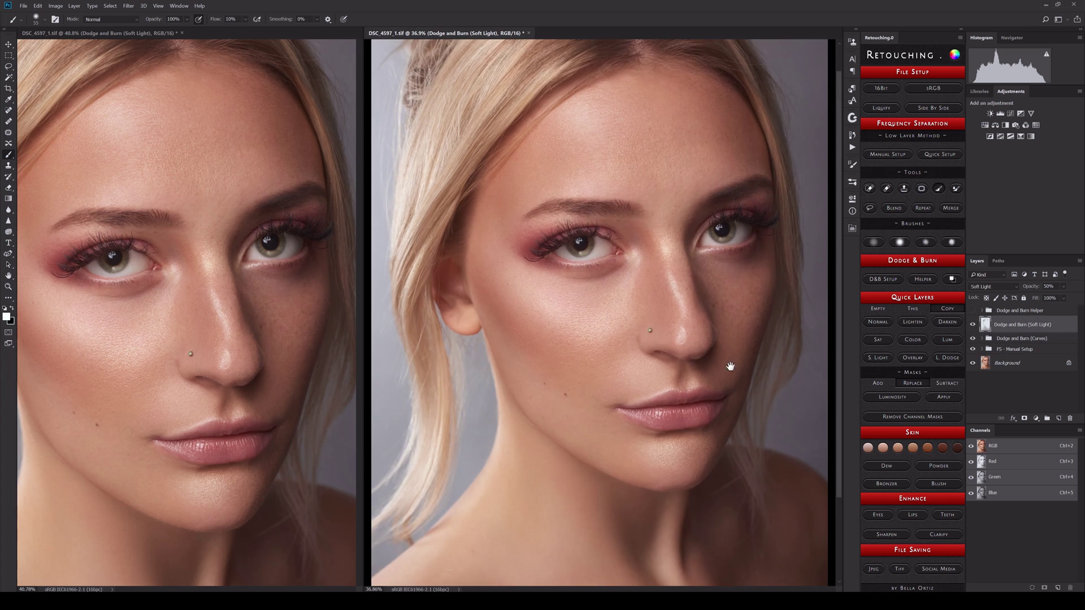
key(x)
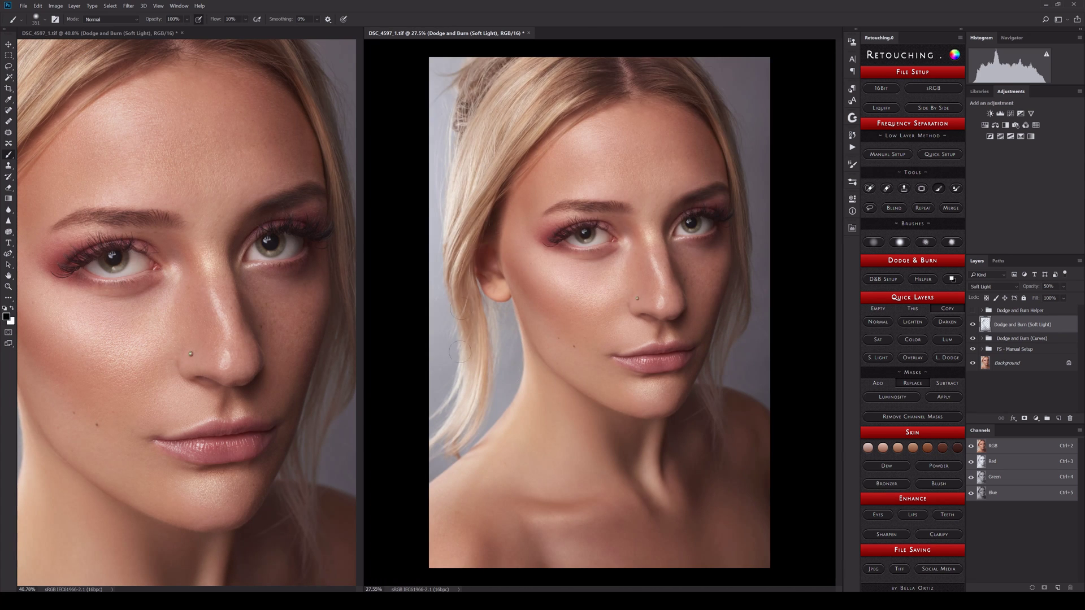
alt+right_click(743, 181)
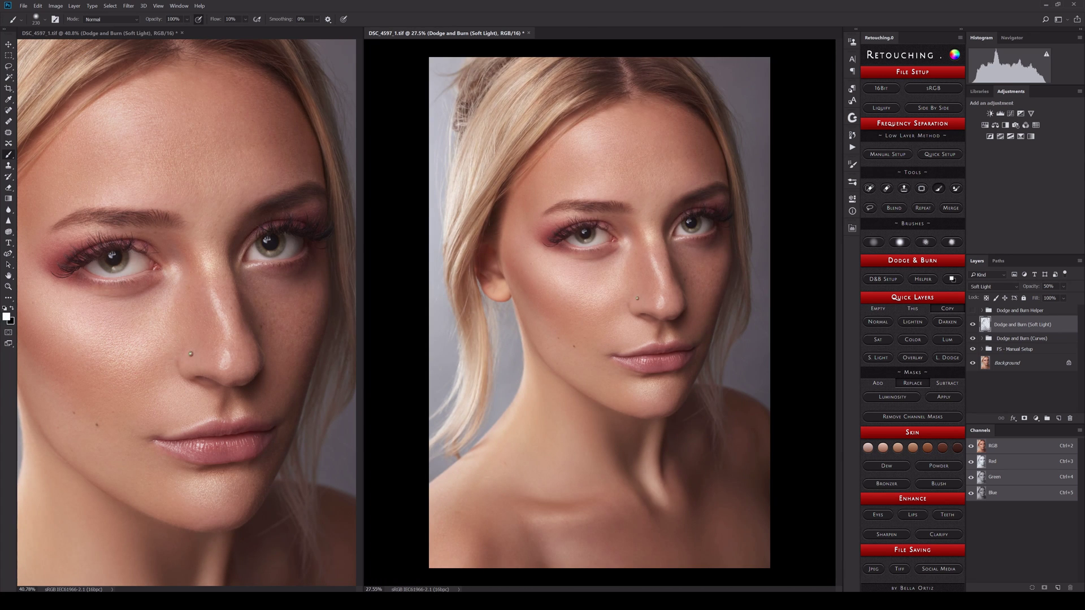
alt+right_click(604, 308)
scroll(605, 308, down, 2)
- Group the dodge and burn layers into Group 1, compare before/after, and sample a skin tone
shift+click(1017, 338)
key(ctrl+g)
click(972, 324)
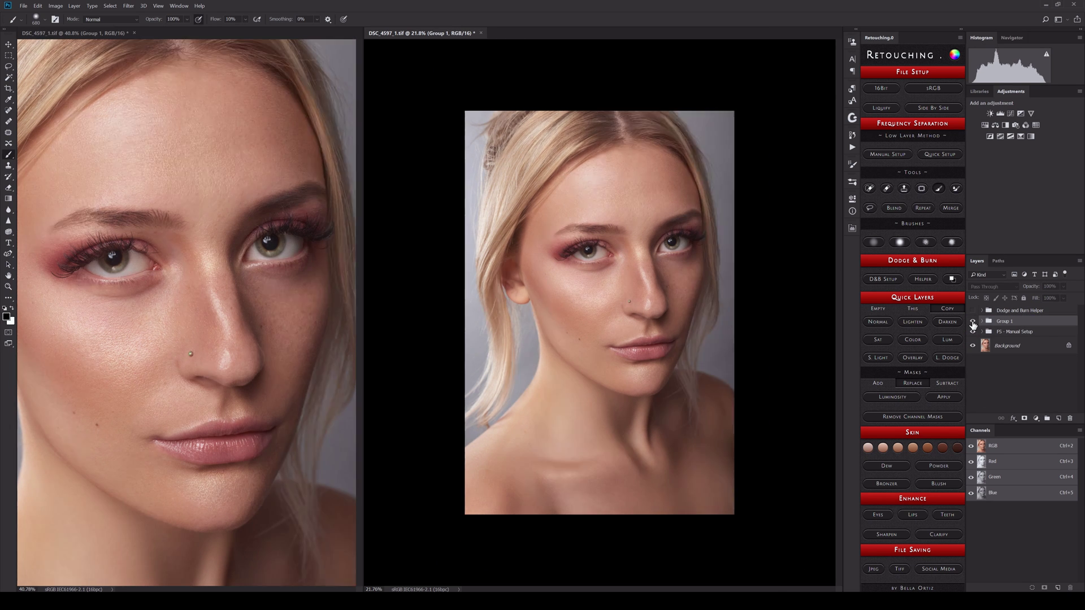
click(913, 339)
alt+right_click(633, 394)
alt+click(644, 386)
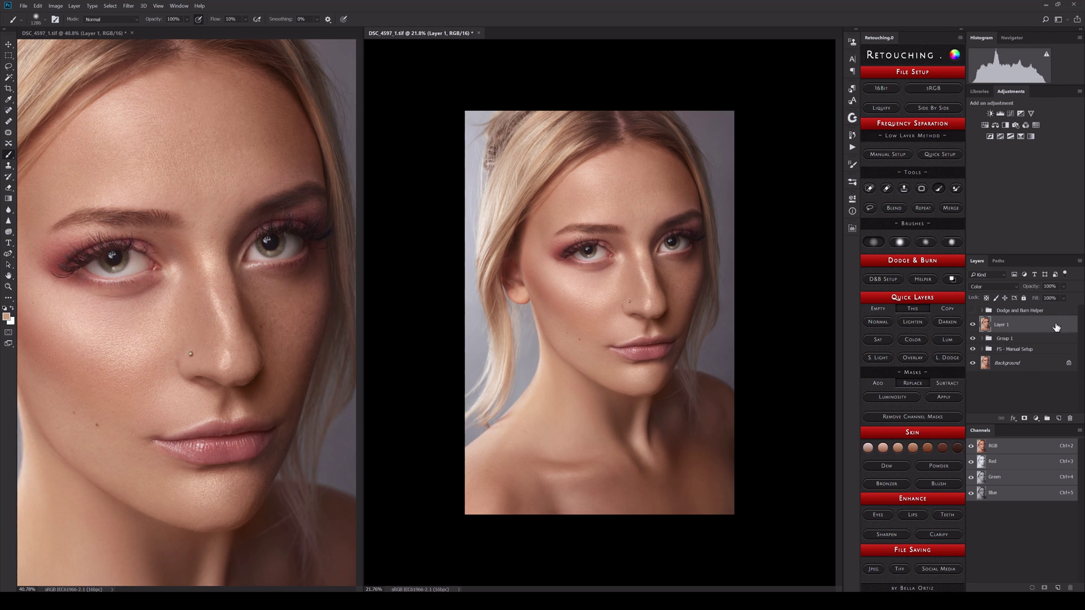
click(923, 279)
click(972, 327)
- Add Layer 2 with Blend If limits, group it with Layer 1 as Group 2, and add Layer 3
key(ctrl+shift+alt+n)
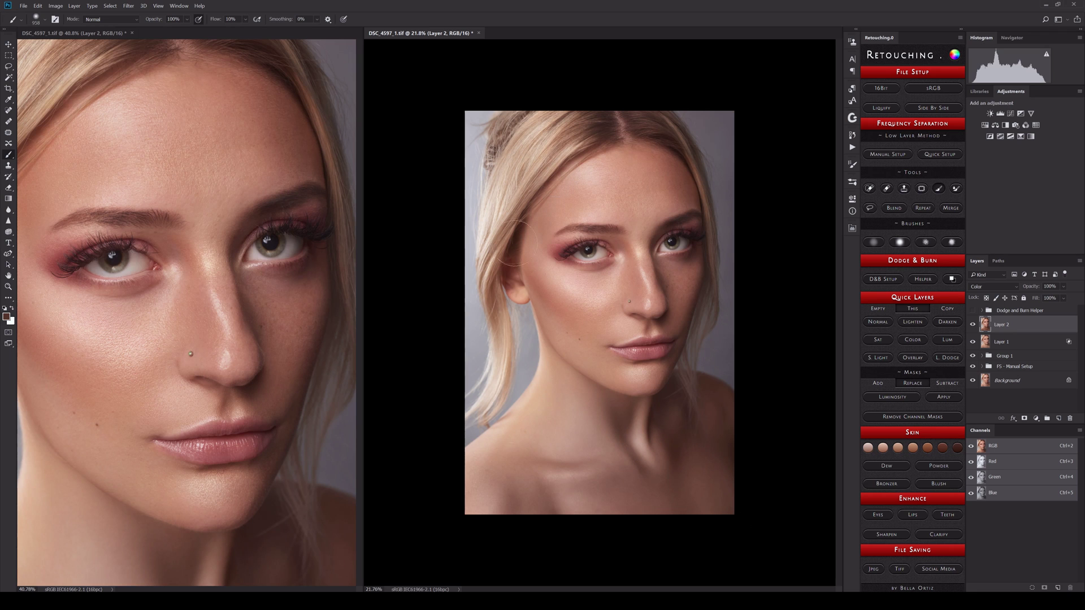
double_click(1057, 325)
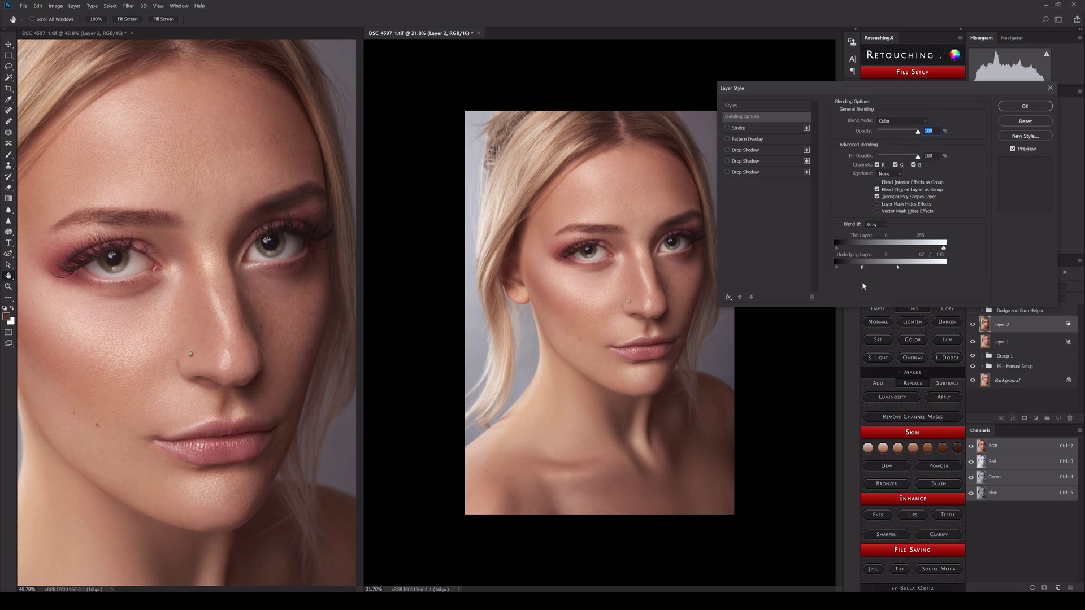
key(Return)
shift+click(1001, 341)
key(ctrl+g)
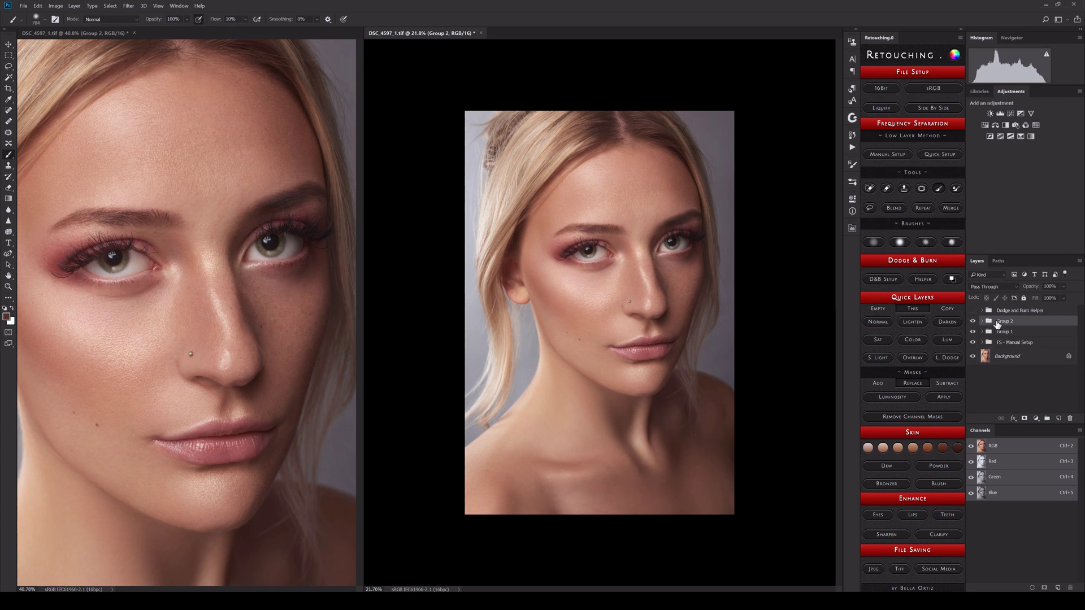
click(912, 339)
- Add a Hue/Saturation adjustment at -7 saturation with an inverted, hide-all mask
scroll(720, 309, up, 3)
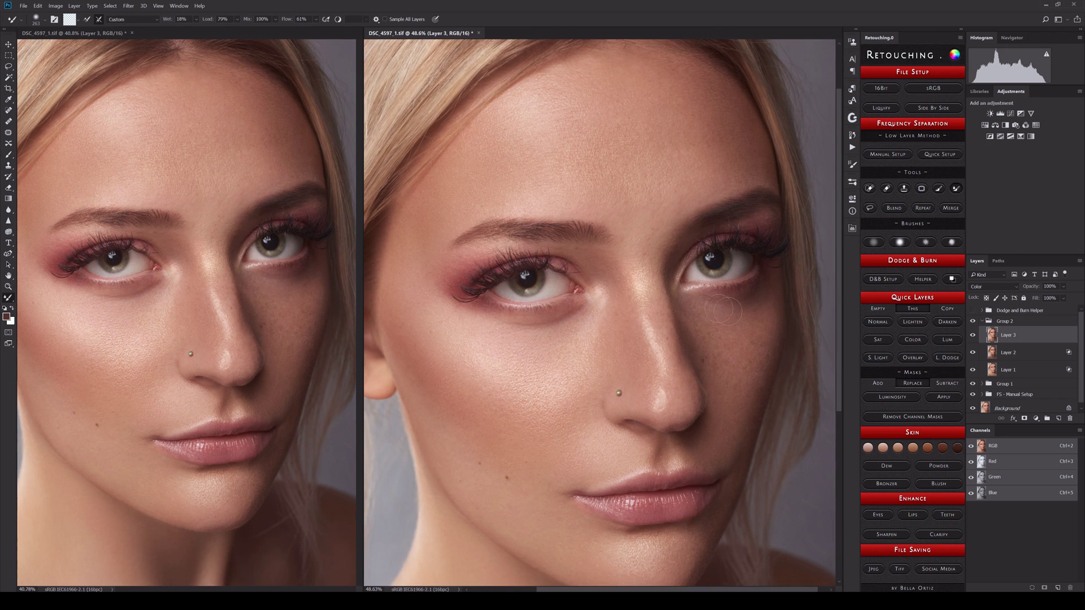
scroll(706, 328, down, 1)
scroll(689, 345, down, 1)
scroll(670, 368, down, 2)
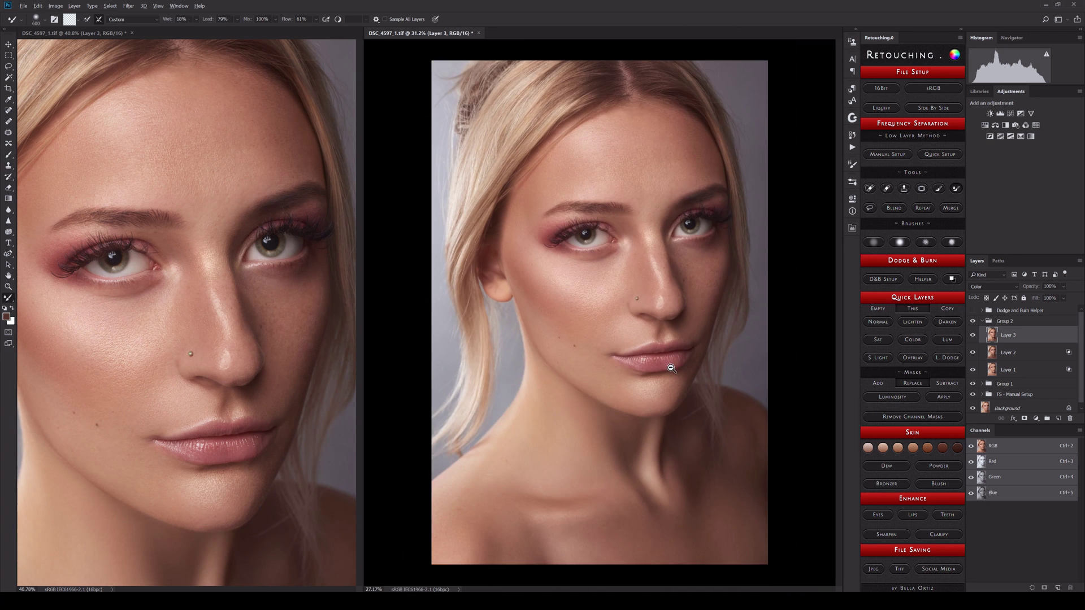
key(F2)
drag(785, 274, 783, 274)
key(ctrl+i)
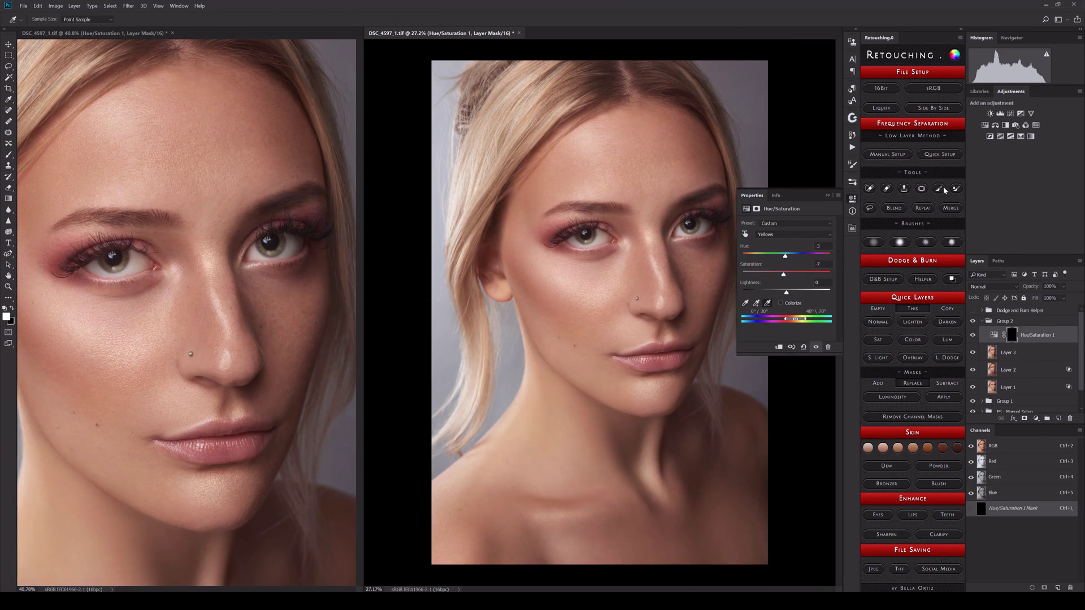
key(b)
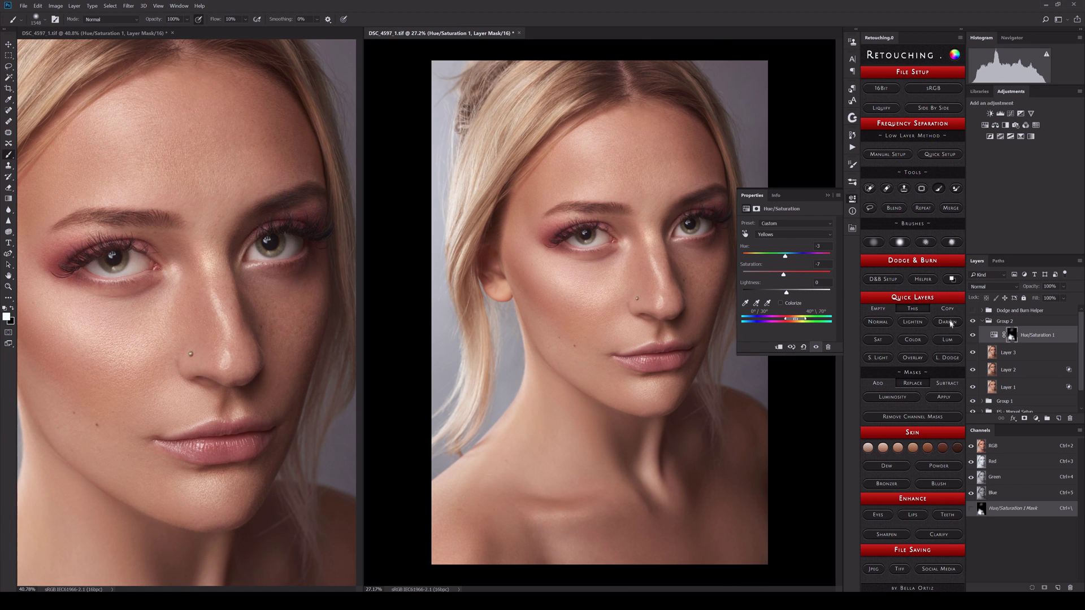
- Stamp the visible image to a new layer and apply an auto colour-corrected Curves adjustment
key(ctrl+shift+alt+e)
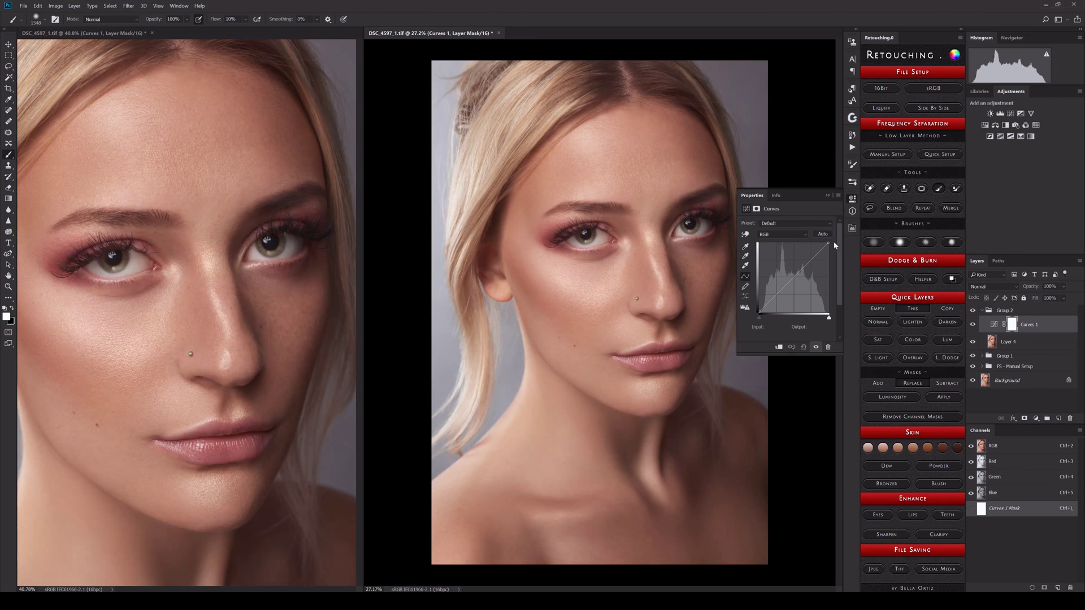
alt+click(823, 234)
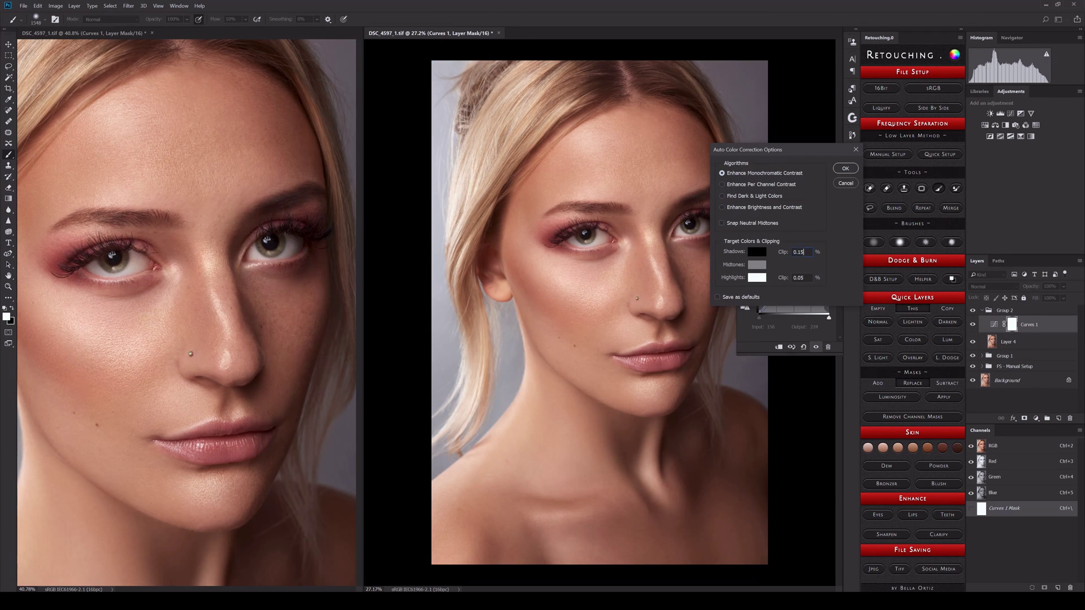
key(Return)
key(ctrl+minus)
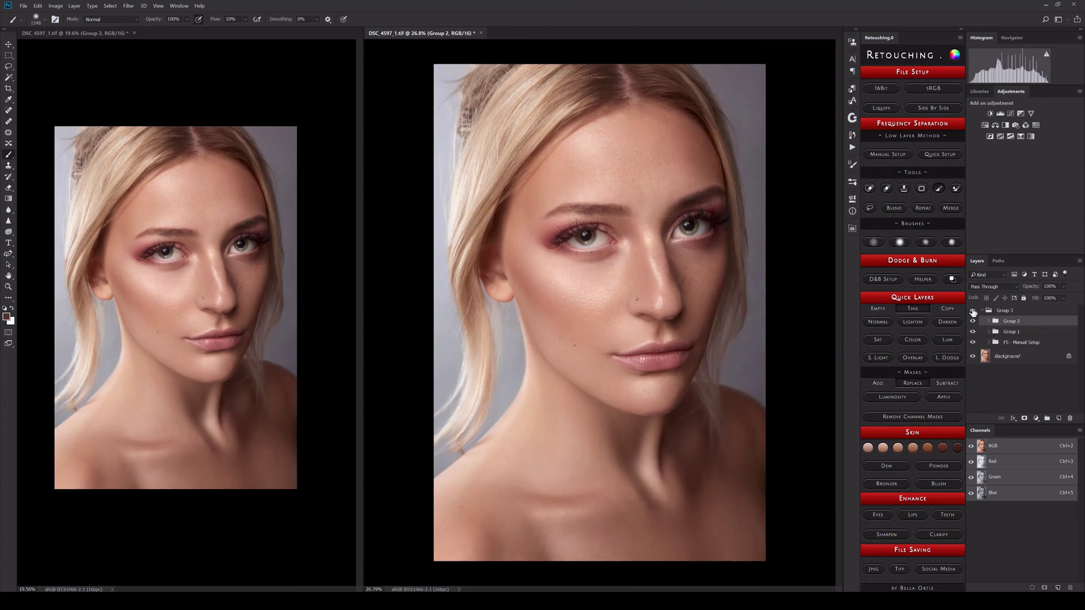
- Run the Eyes action to add the Select Sharpen layer, apply sharpening, and compare Group 3 on/off
click(873, 514)
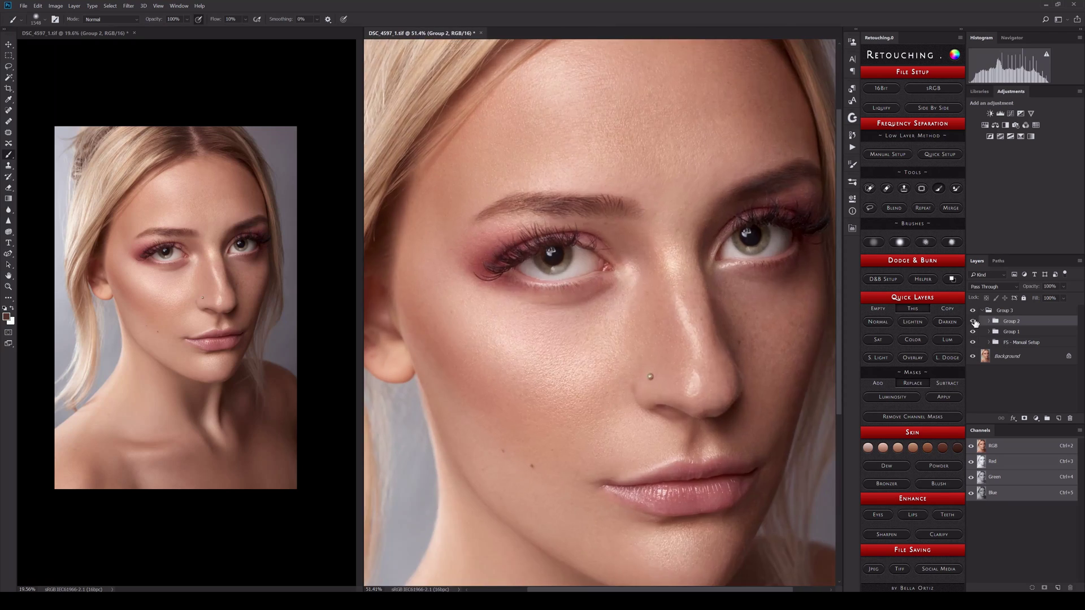
key(Return)
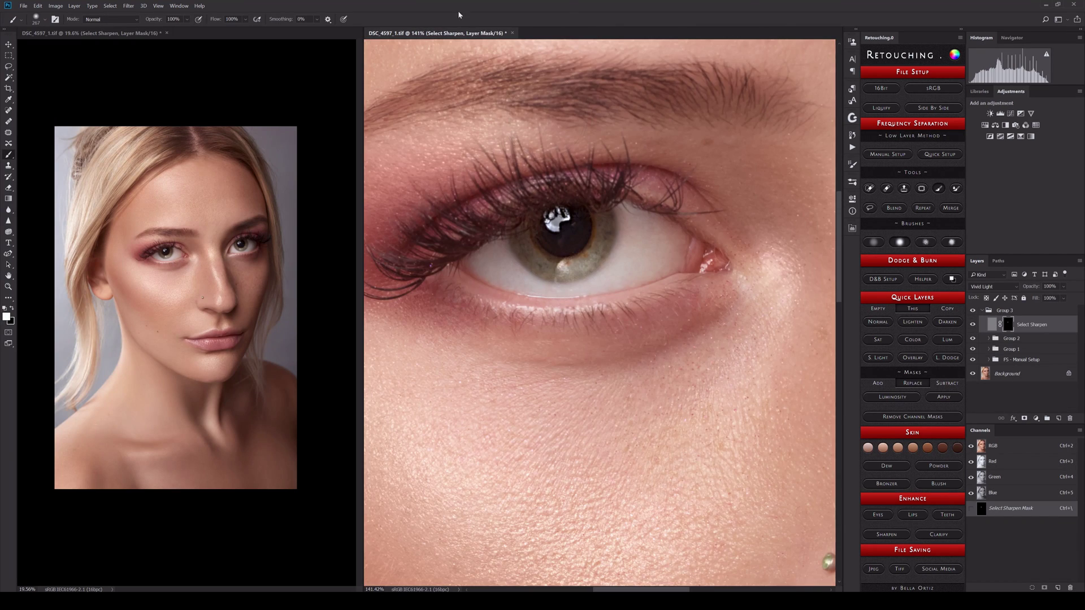
scroll(642, 310, down, 2)
scroll(643, 387, down, 5)
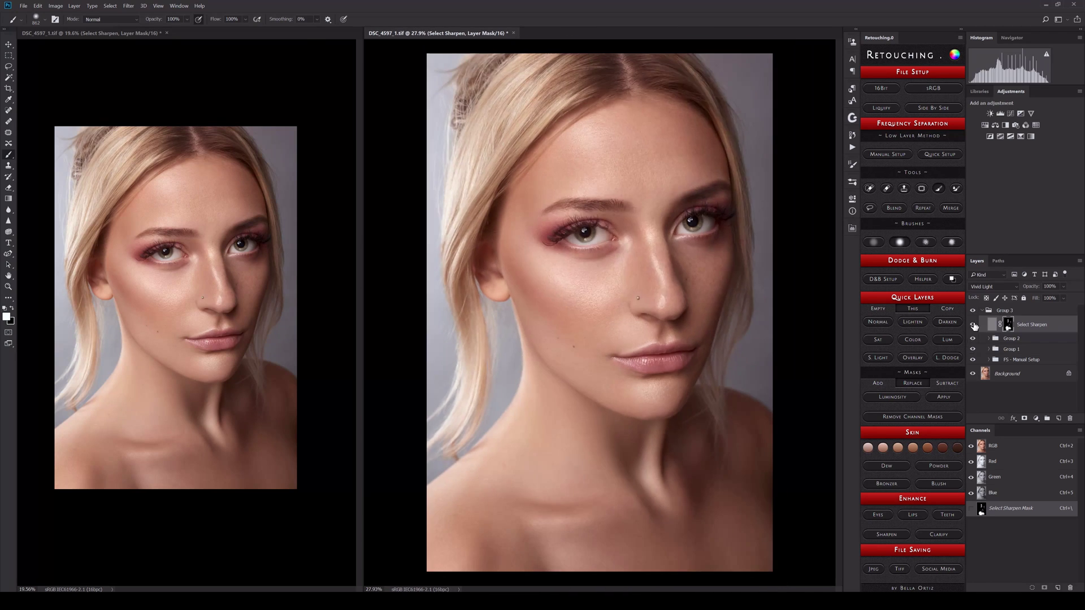
click(972, 311)
click(971, 311)
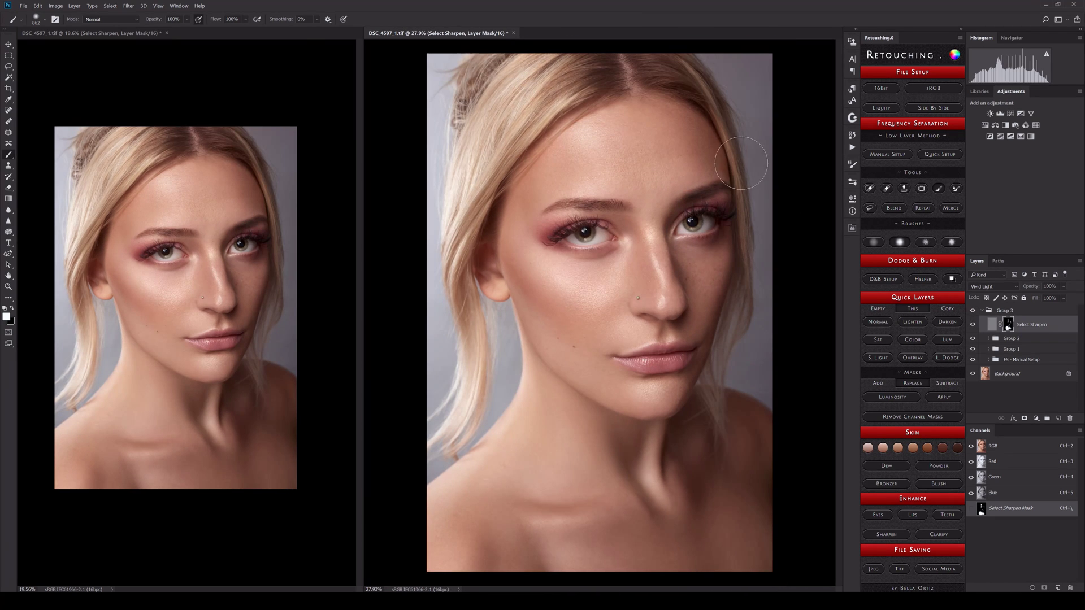